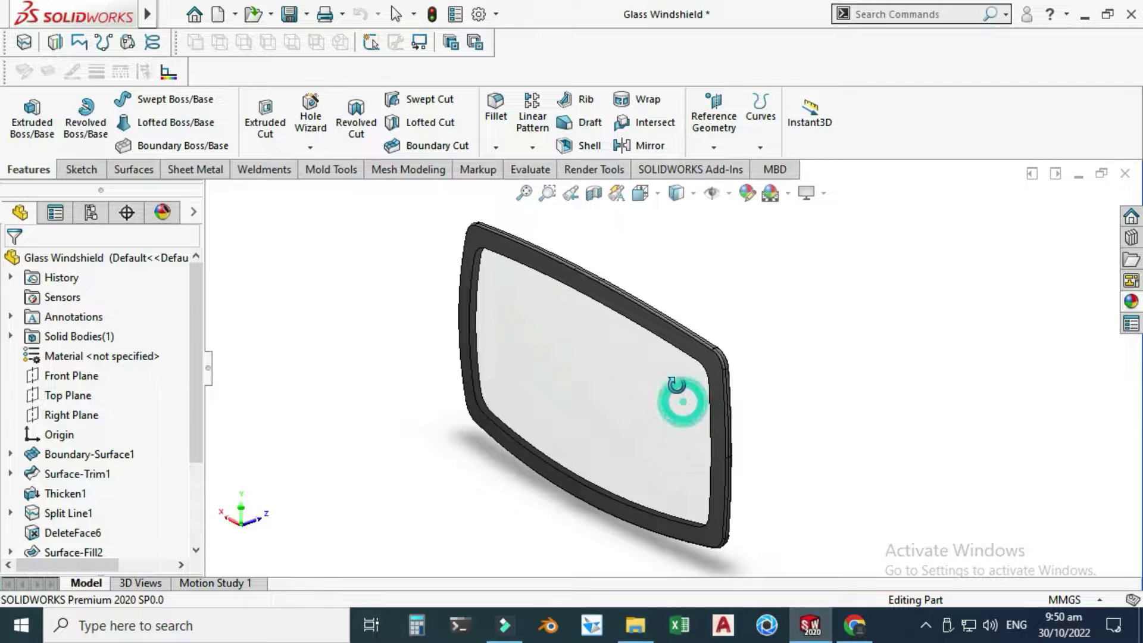
Cut the windshield model with a zonal section view using the Right Plane and, as second section, the Top Plane.
middle_drag(710, 322, 690, 319)
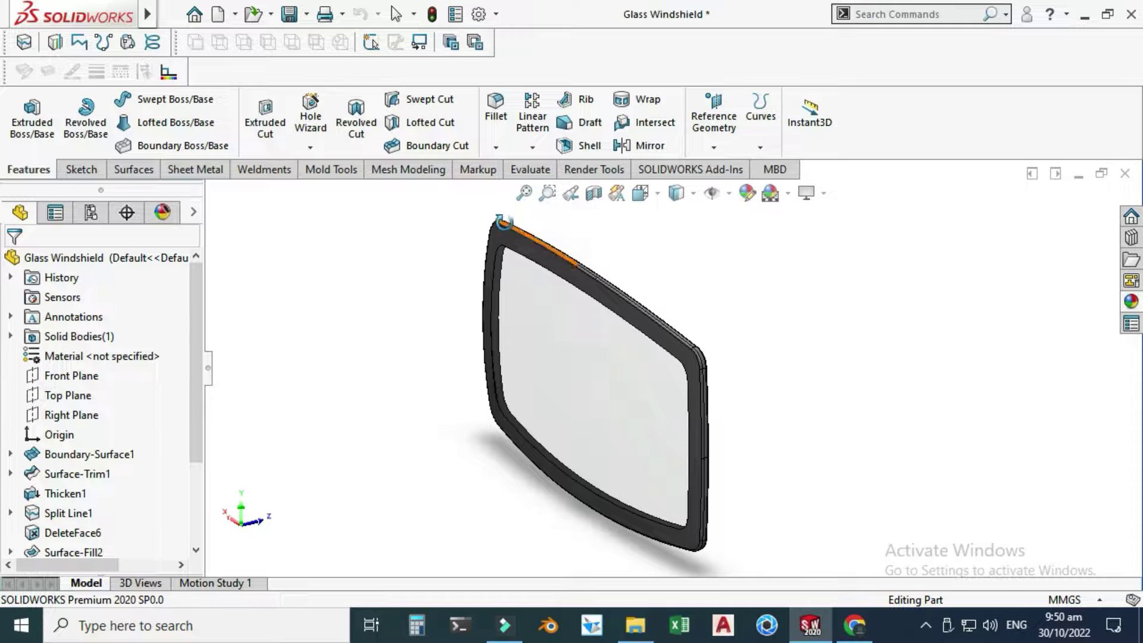
drag(647, 276, 677, 325)
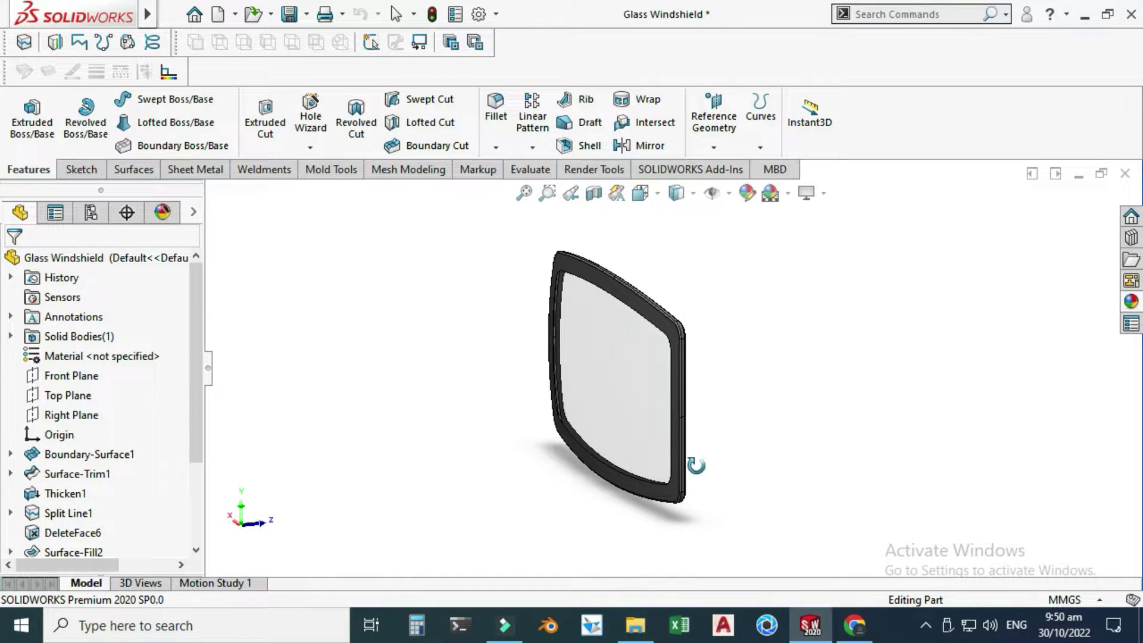
drag(665, 382, 669, 357)
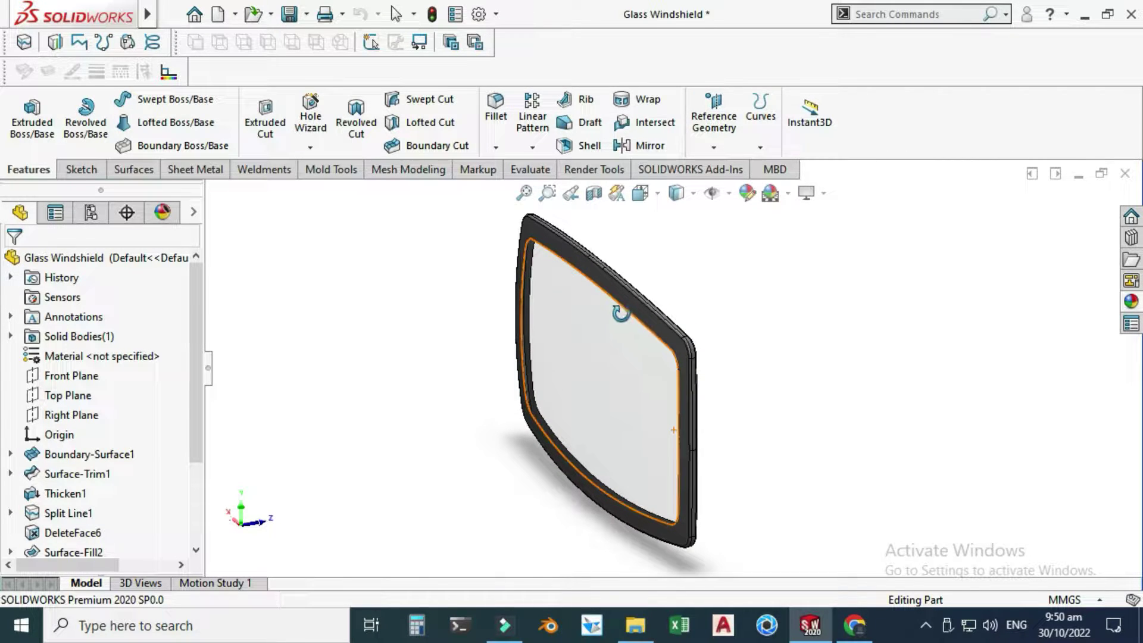
click(594, 196)
scroll(642, 377, down, 3)
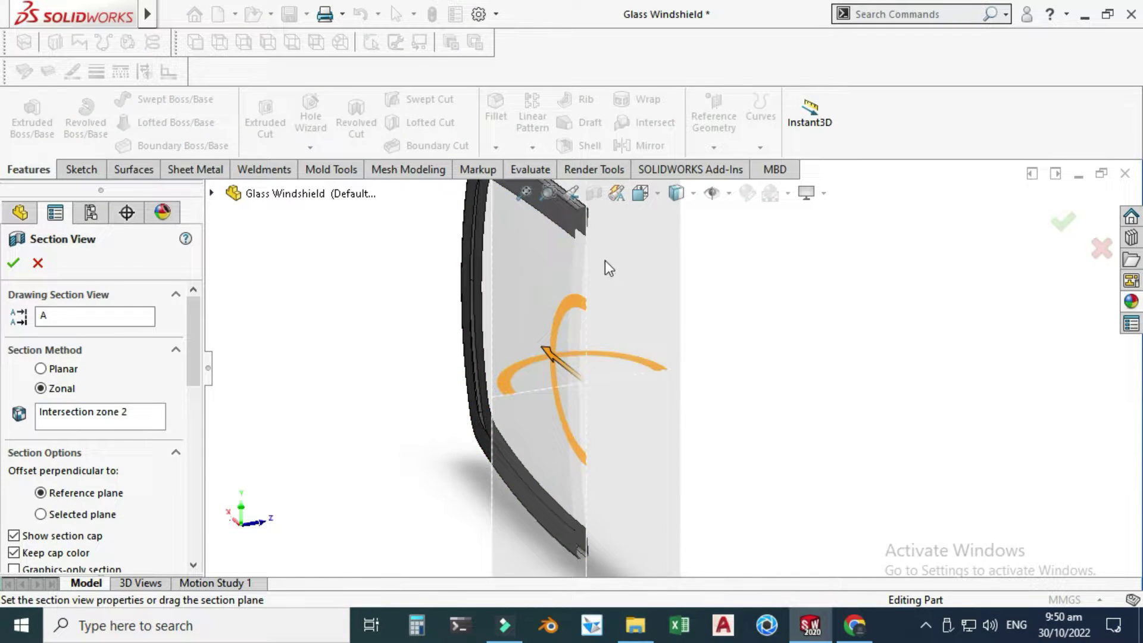
scroll(605, 273, up, 2)
middle_drag(658, 281, 631, 302)
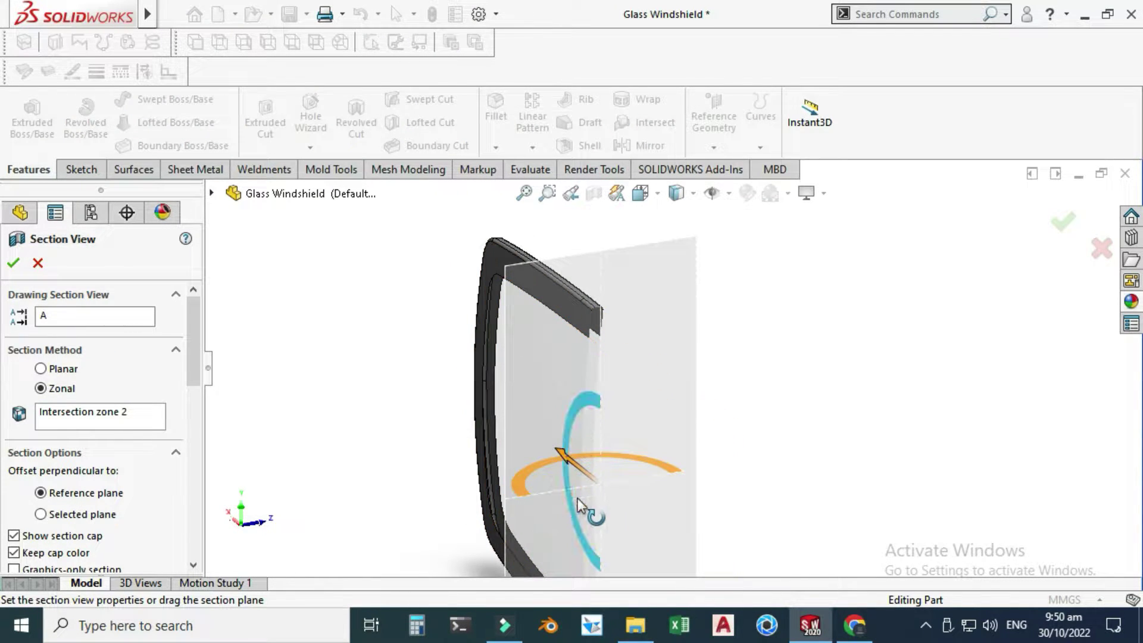
middle_drag(578, 500, 401, 332)
drag(198, 324, 120, 417)
click(63, 413)
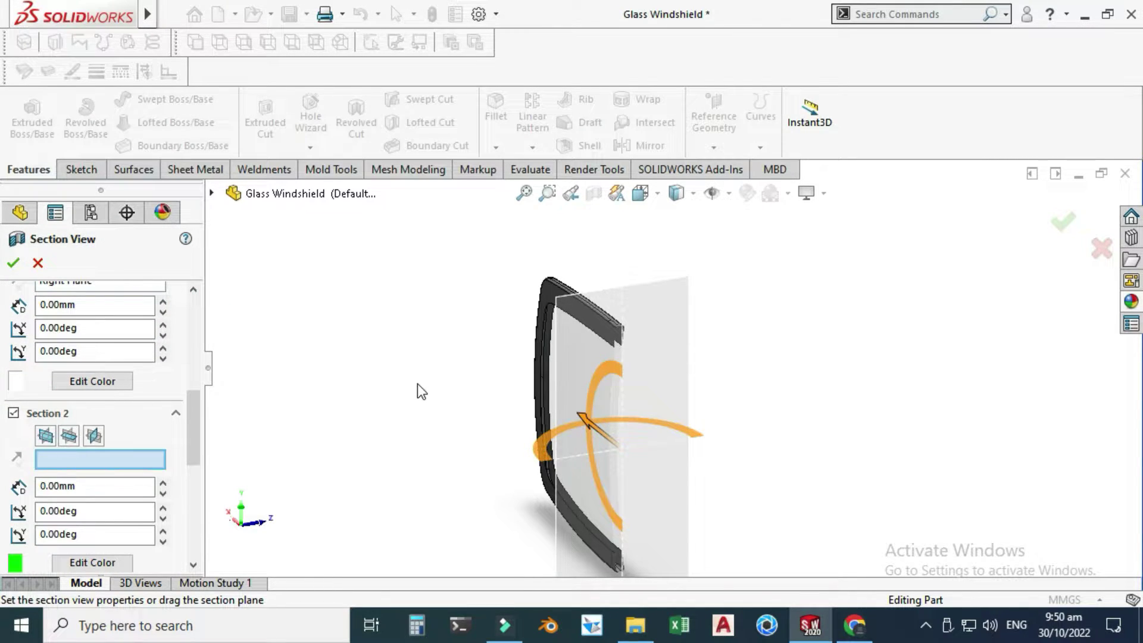
click(47, 436)
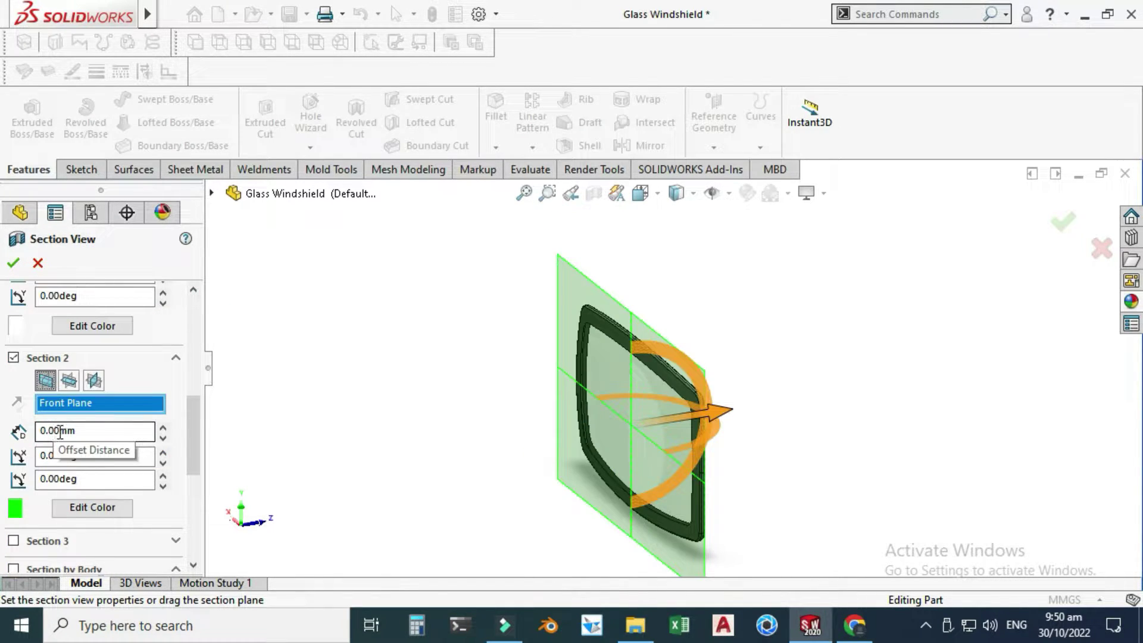
click(70, 382)
click(13, 262)
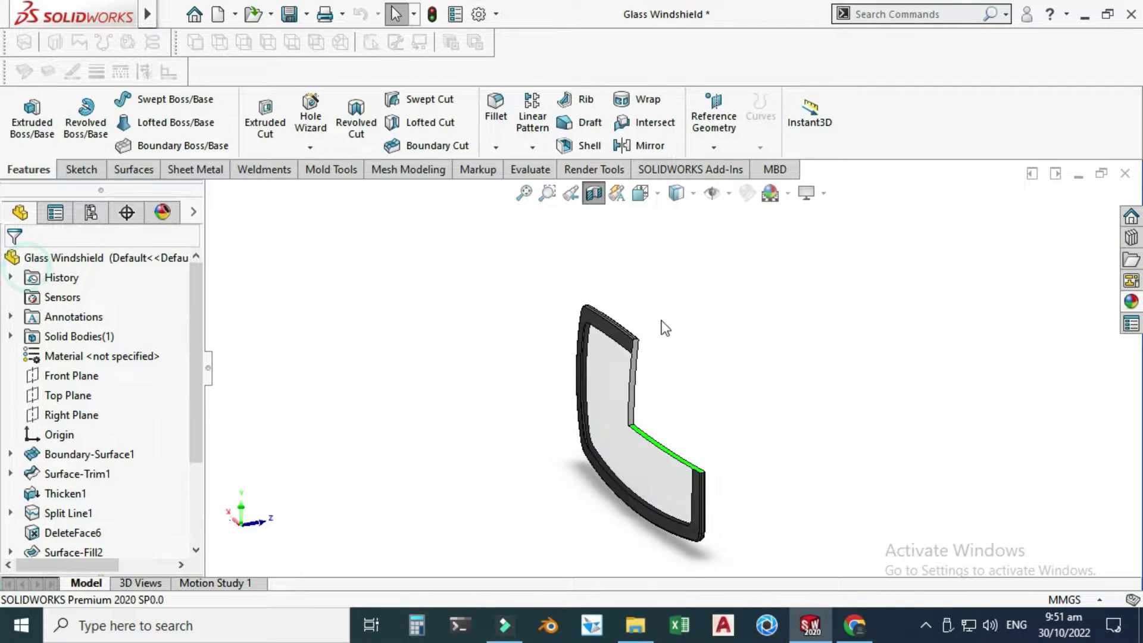
Examine the sectioned windshield's glass and frame from several angles, and turn the section view off.
right_click(781, 273)
click(811, 352)
drag(739, 359, 648, 488)
drag(667, 449, 663, 378)
click(594, 192)
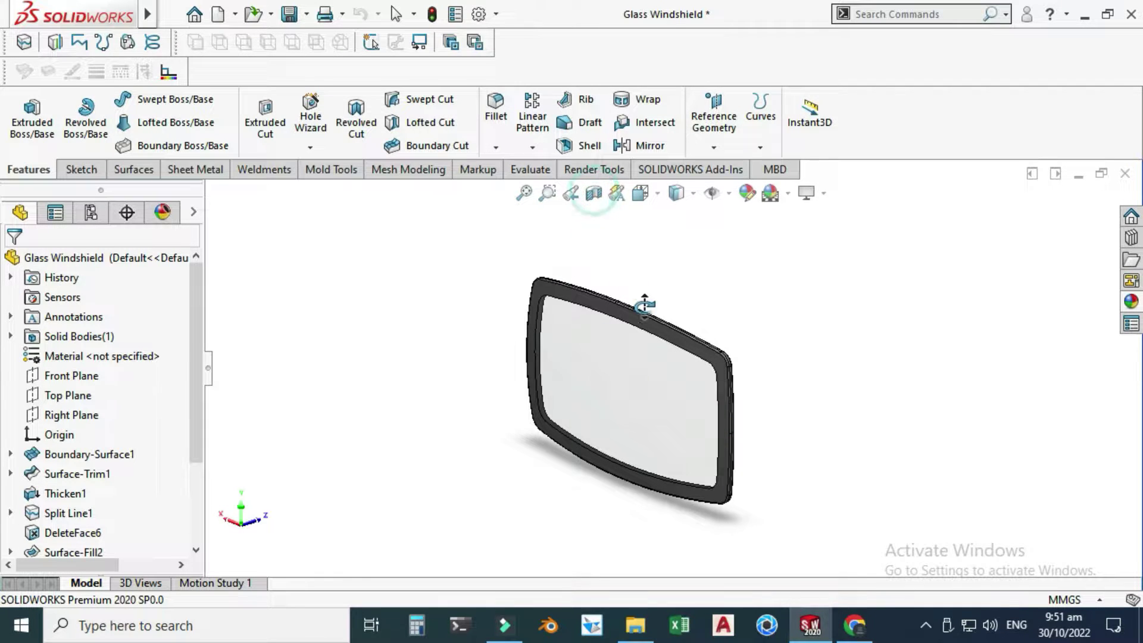
Create a new part document from the Part template.
click(235, 14)
click(256, 50)
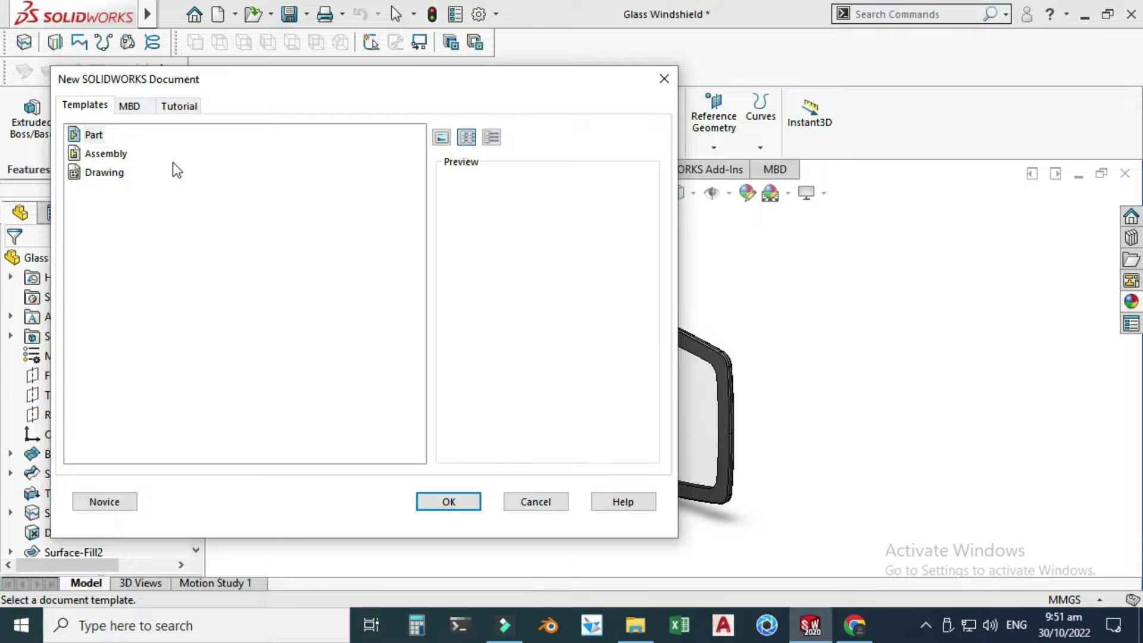
double_click(93, 135)
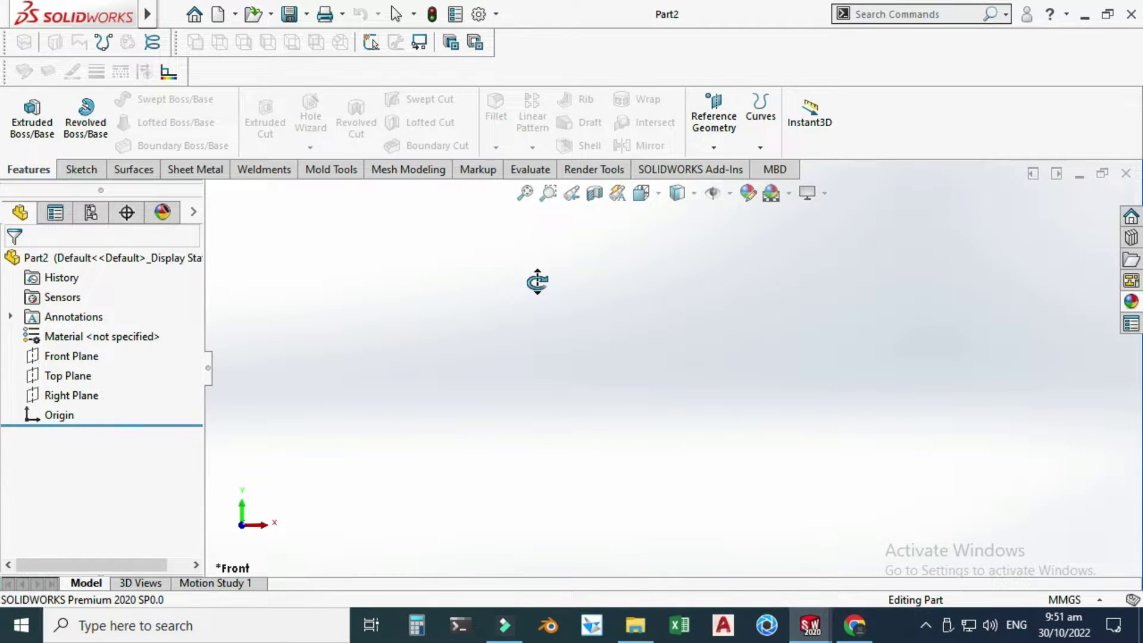
Apply the Plain White scene to the new part and choose MMGS as its unit system.
click(790, 194)
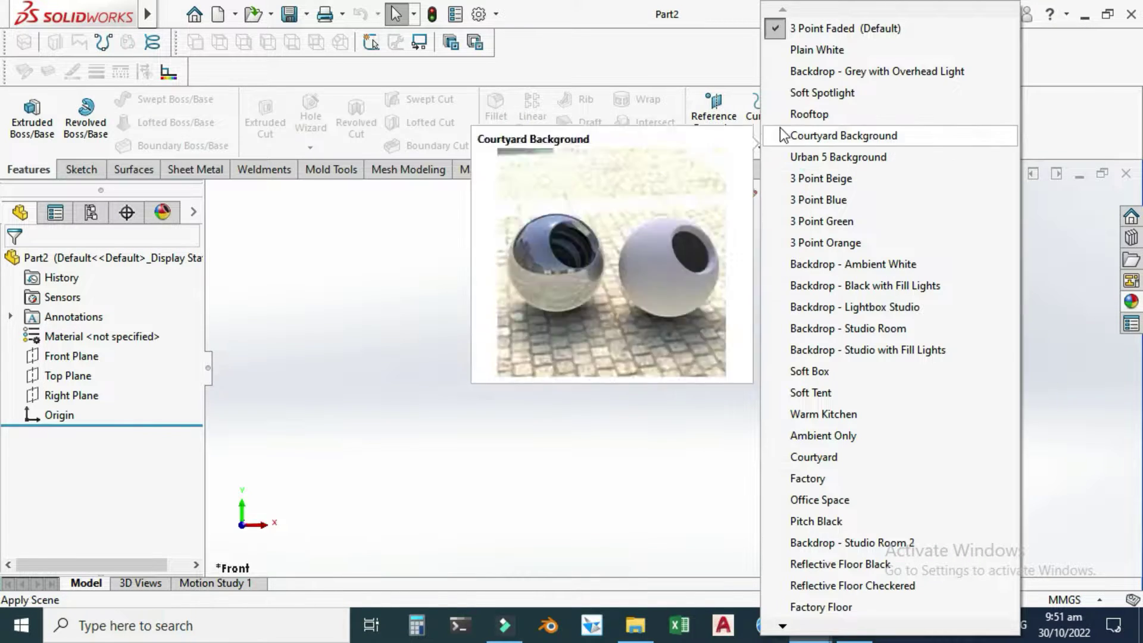
click(799, 50)
click(1057, 599)
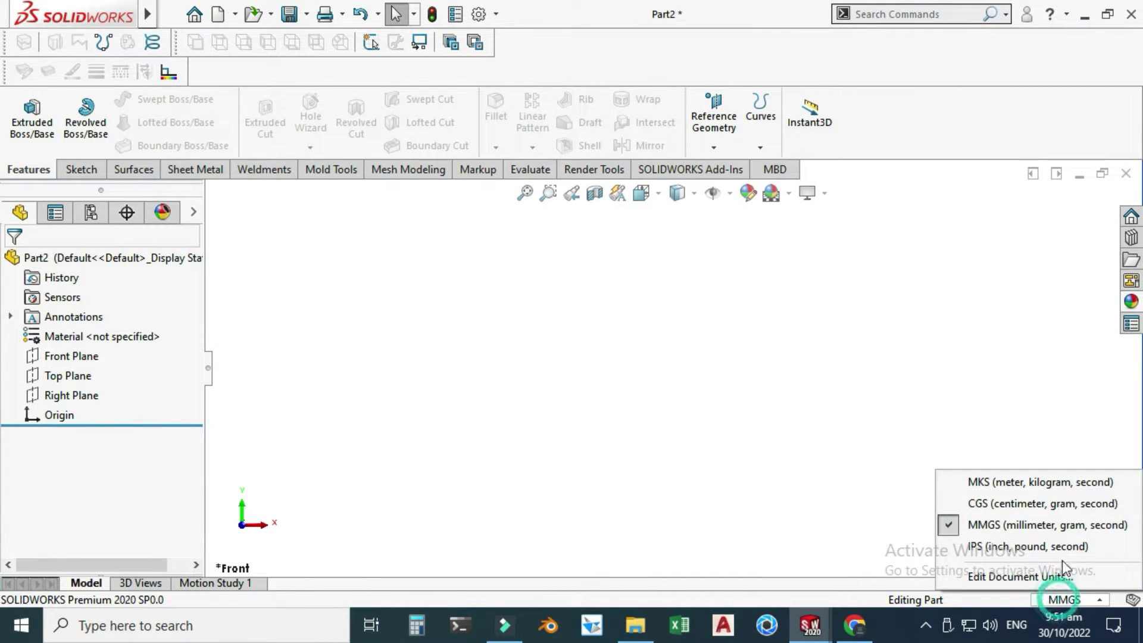
click(1005, 527)
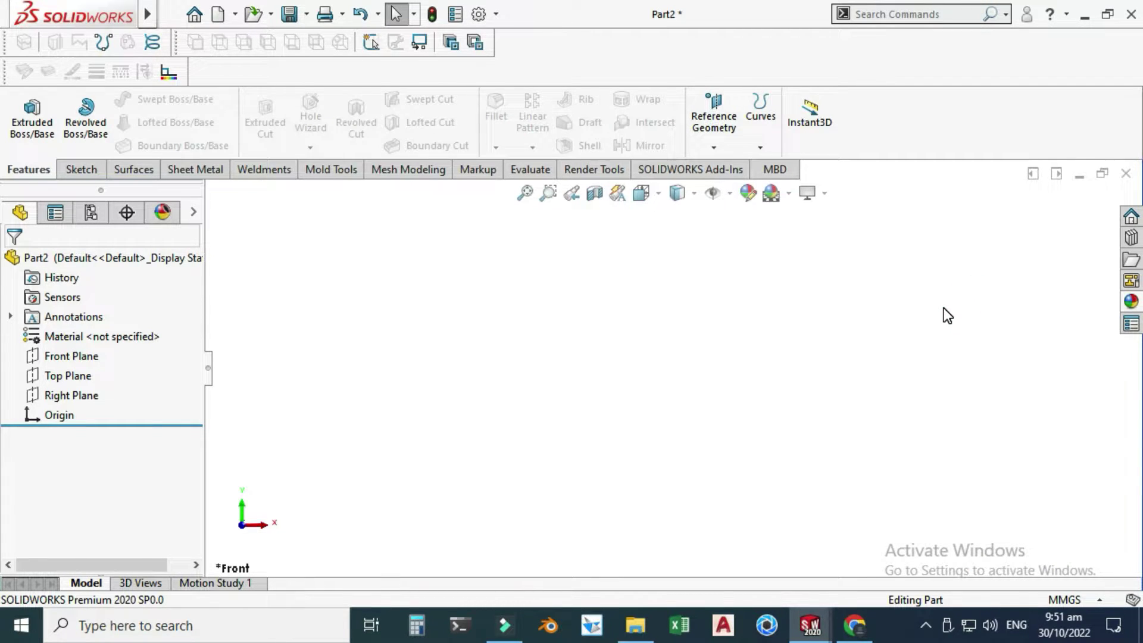
Start a sketch on the Top Plane and draw a three-point arc near the origin, curving upward with a chord of about 190 mm.
click(66, 384)
click(80, 356)
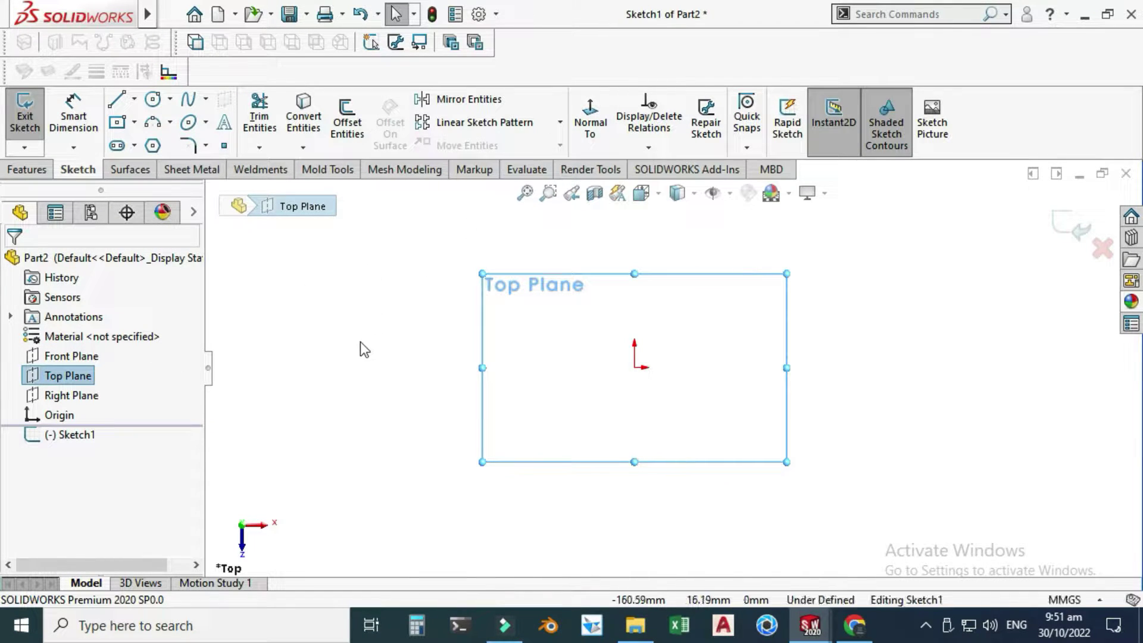
click(170, 123)
click(196, 188)
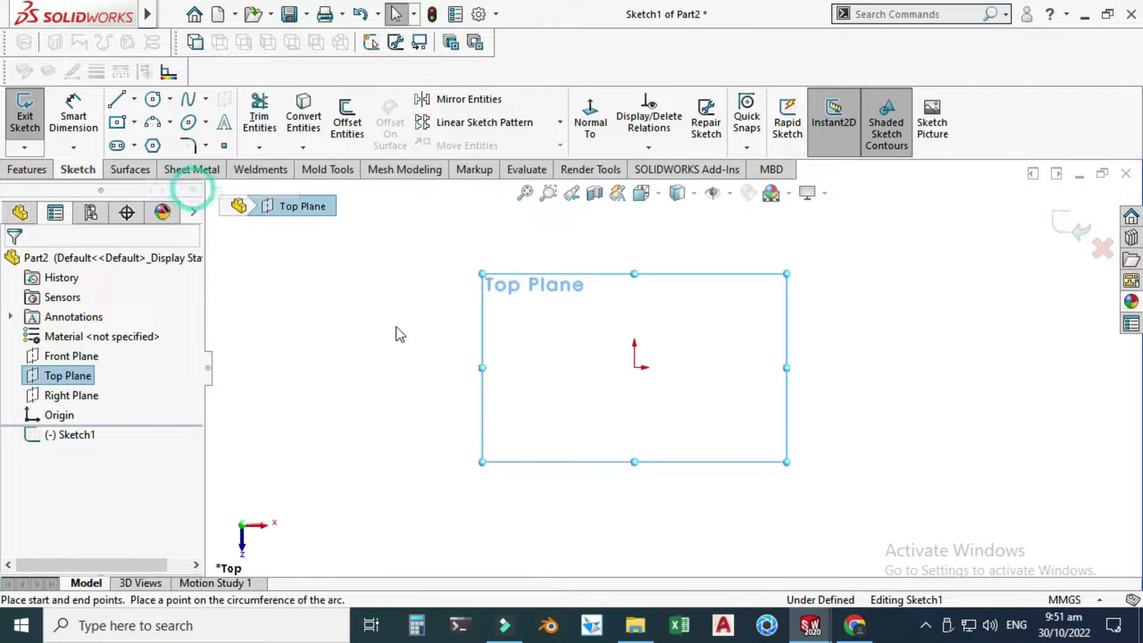
click(531, 399)
click(855, 422)
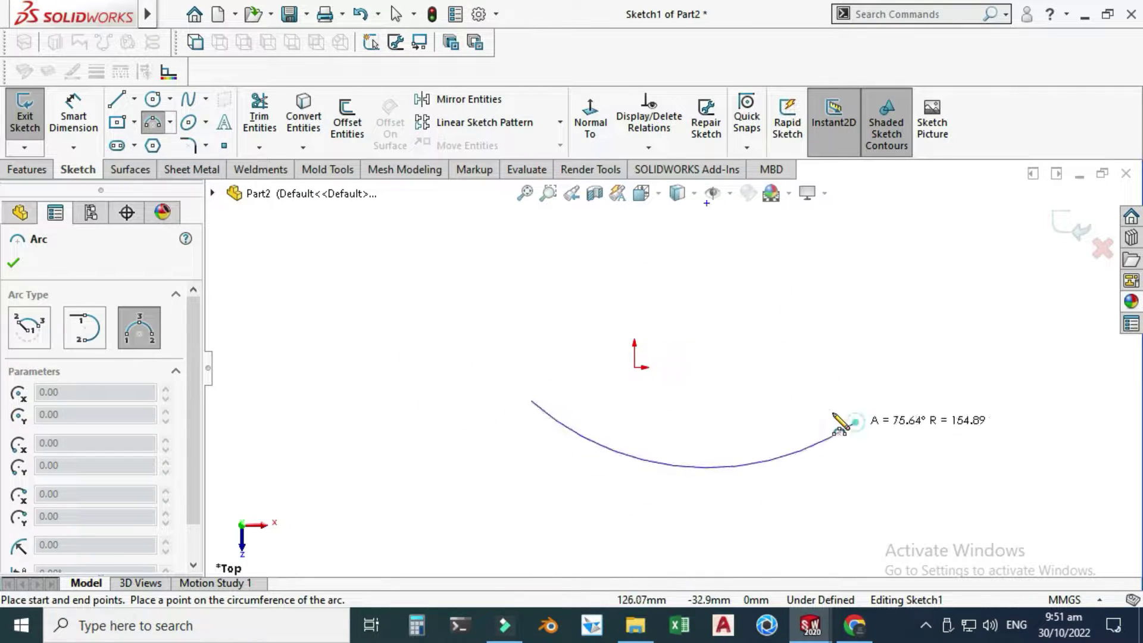
click(747, 372)
key(Escape)
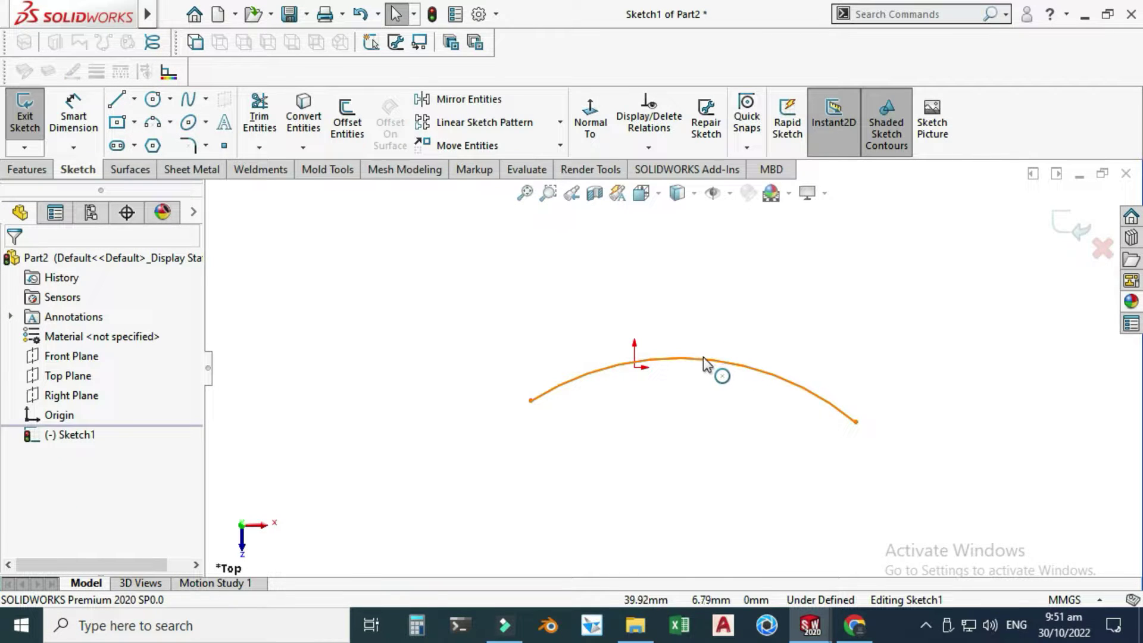
Make the arc's midpoint coincident with the sketch origin.
click(638, 373)
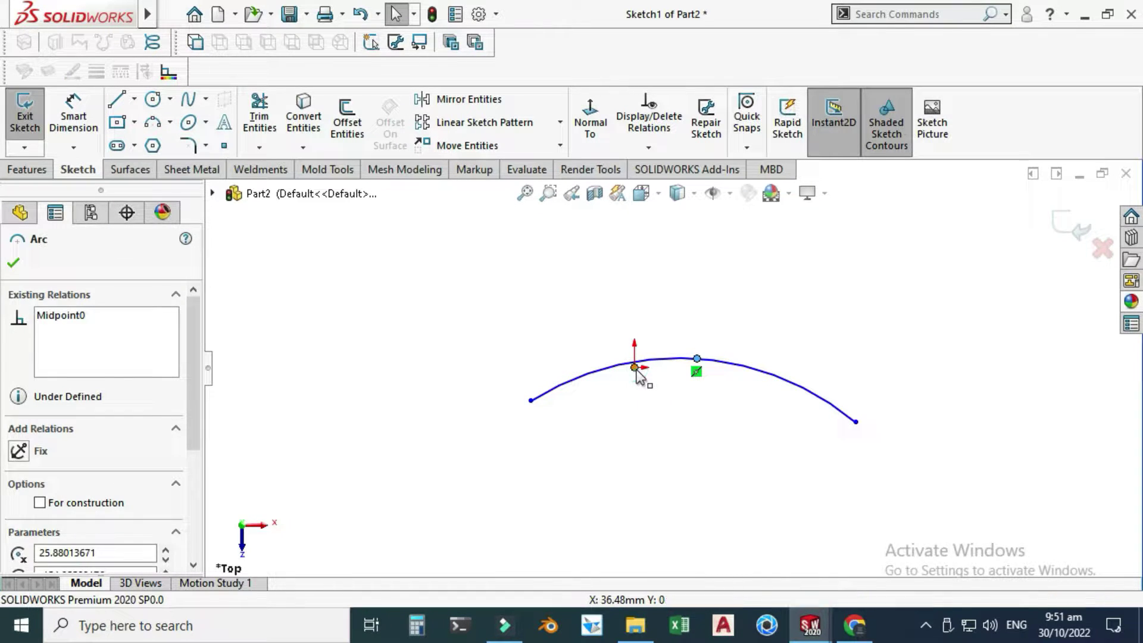
ctrl+click(634, 367)
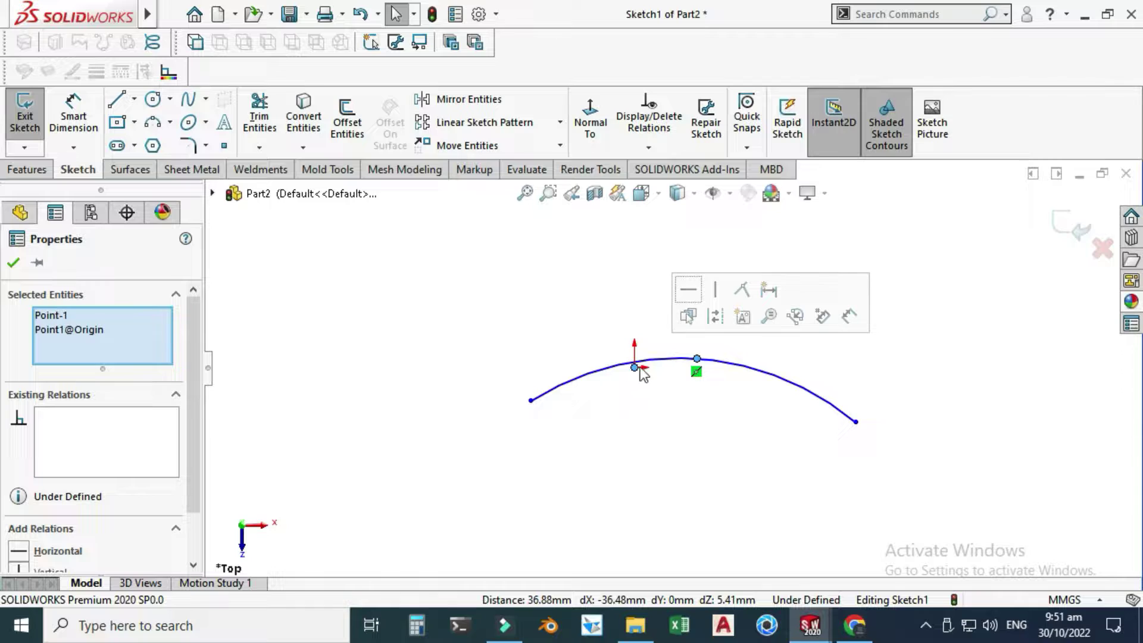
click(741, 291)
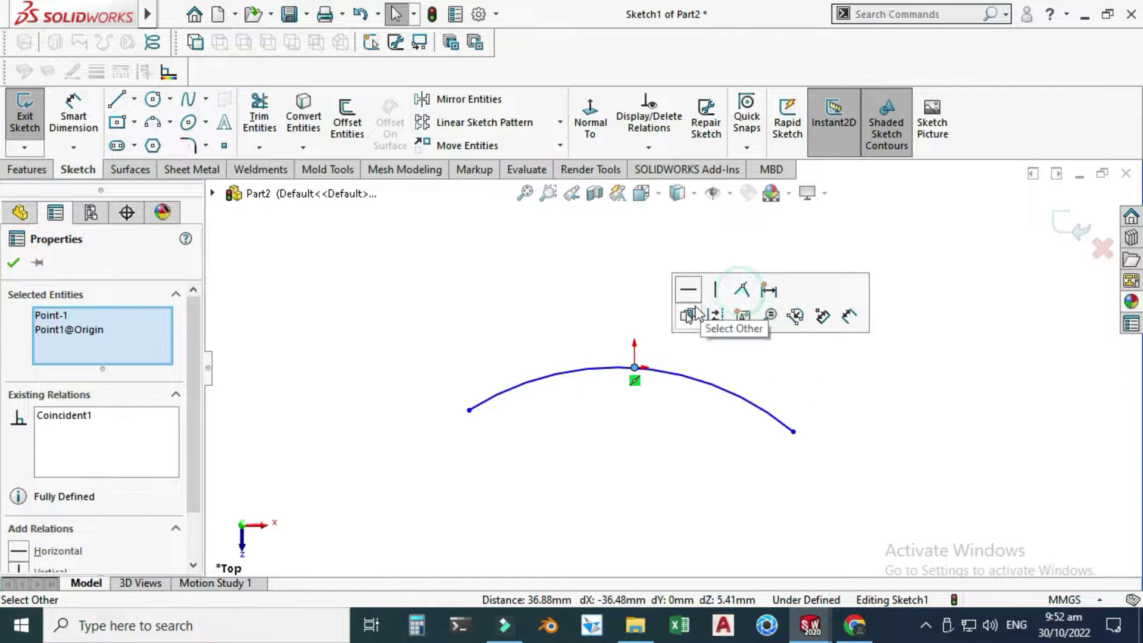
click(488, 418)
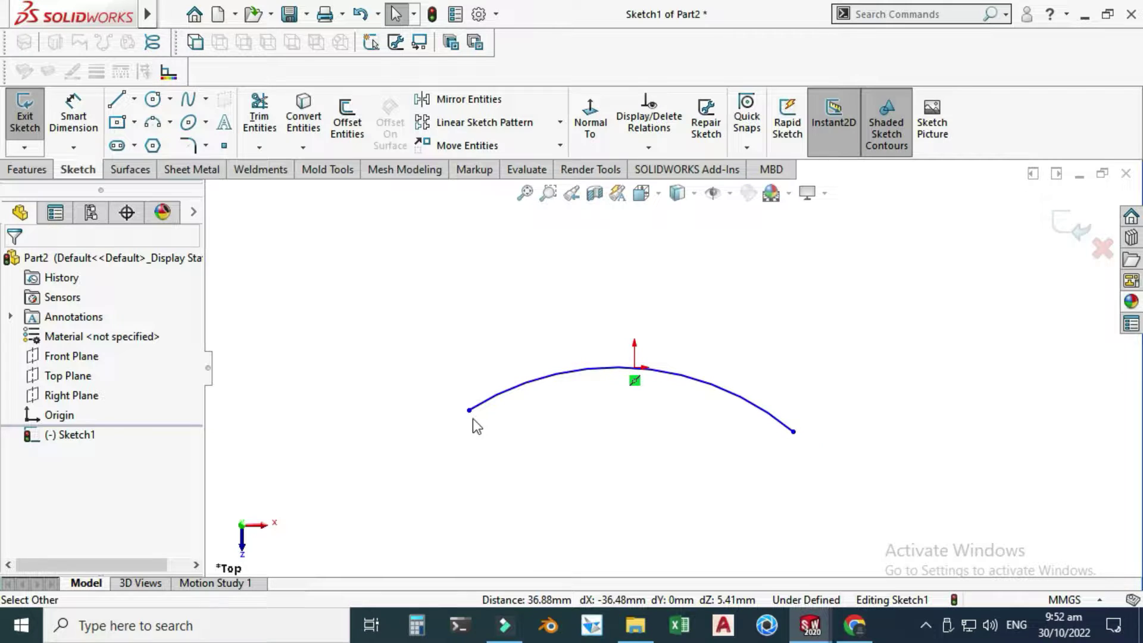
Add a horizontal relation between the arc's two endpoints.
click(469, 410)
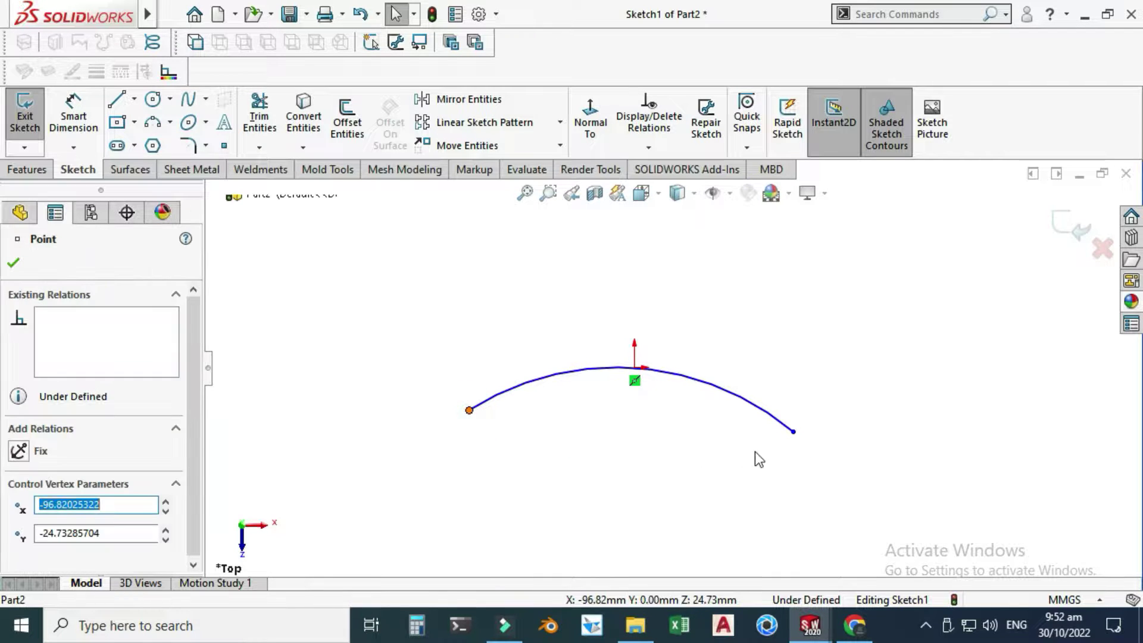
ctrl+click(792, 431)
click(855, 370)
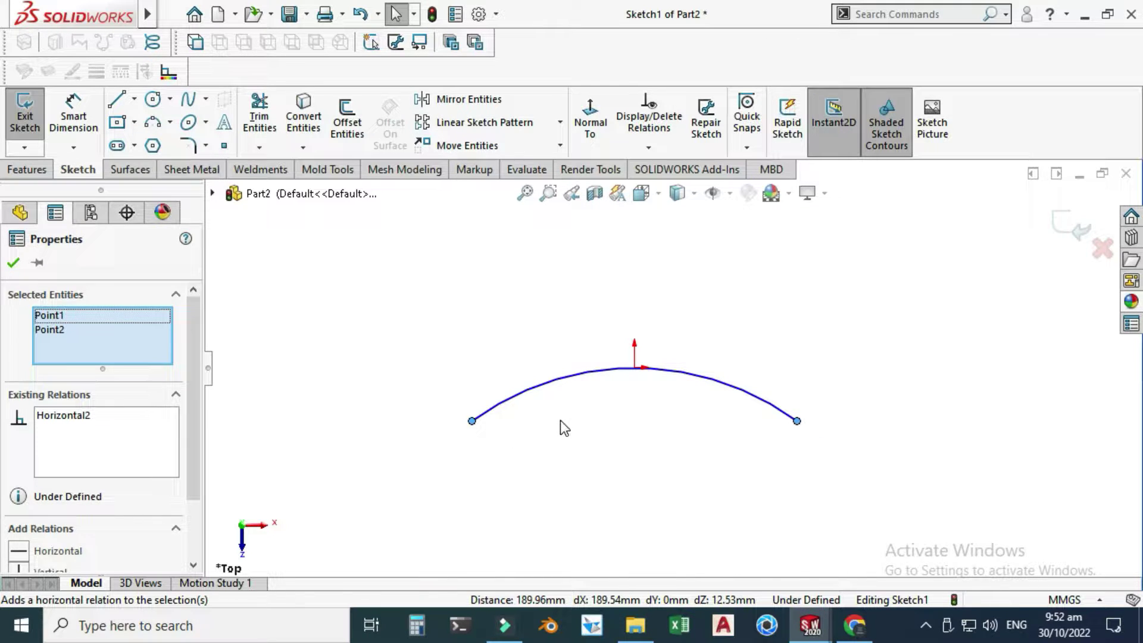
click(564, 428)
Dimension the distance between the arc's endpoints as 200 mm.
click(74, 116)
click(471, 422)
click(796, 421)
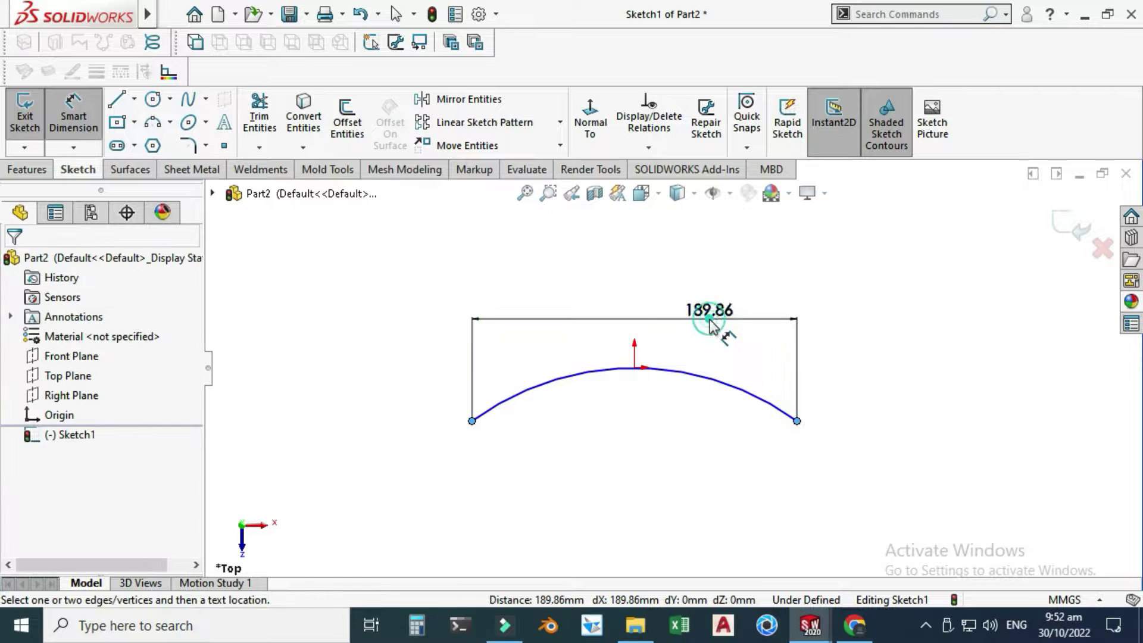
click(524, 328)
text(200)
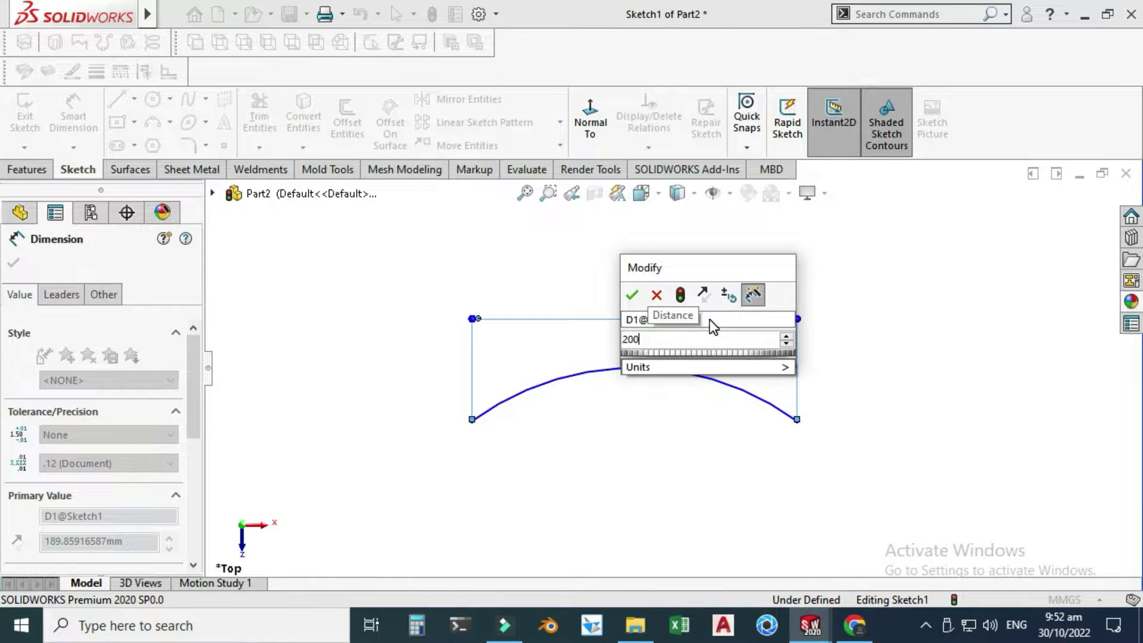
key(Return)
Dimension the arc's radius as 700 mm and exit the sketch.
click(694, 375)
click(613, 474)
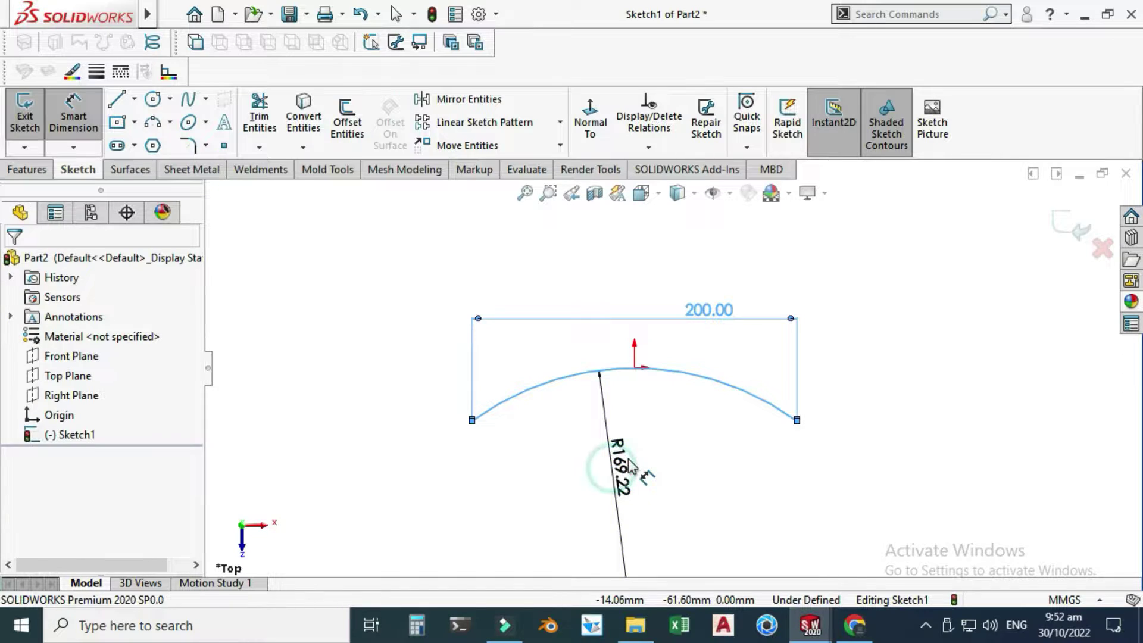
text(700)
key(Return)
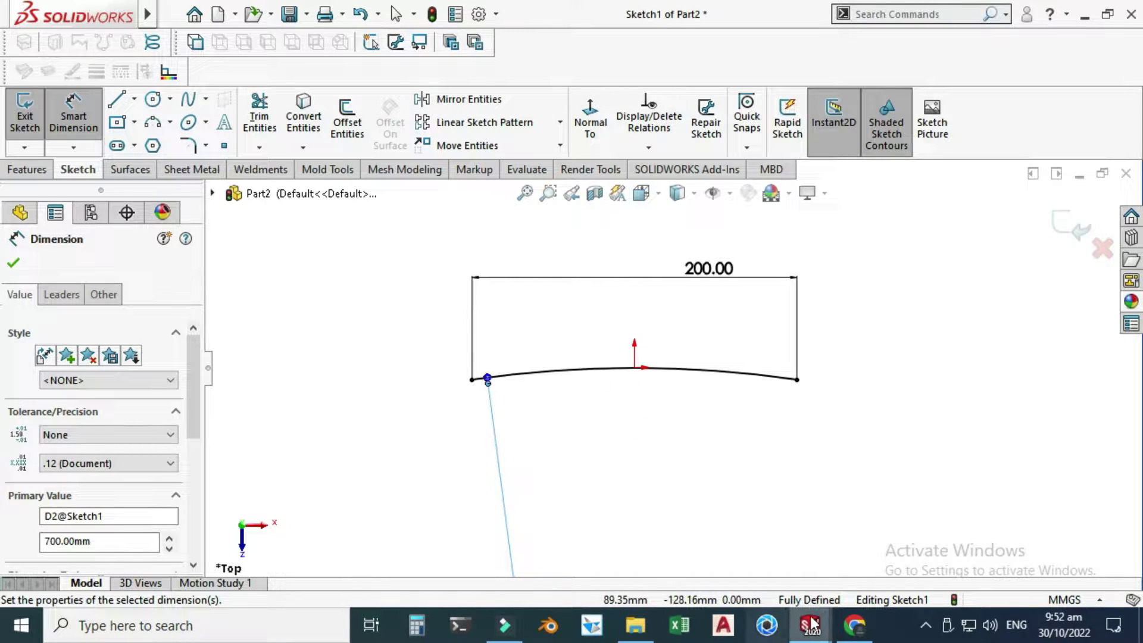
key(z)
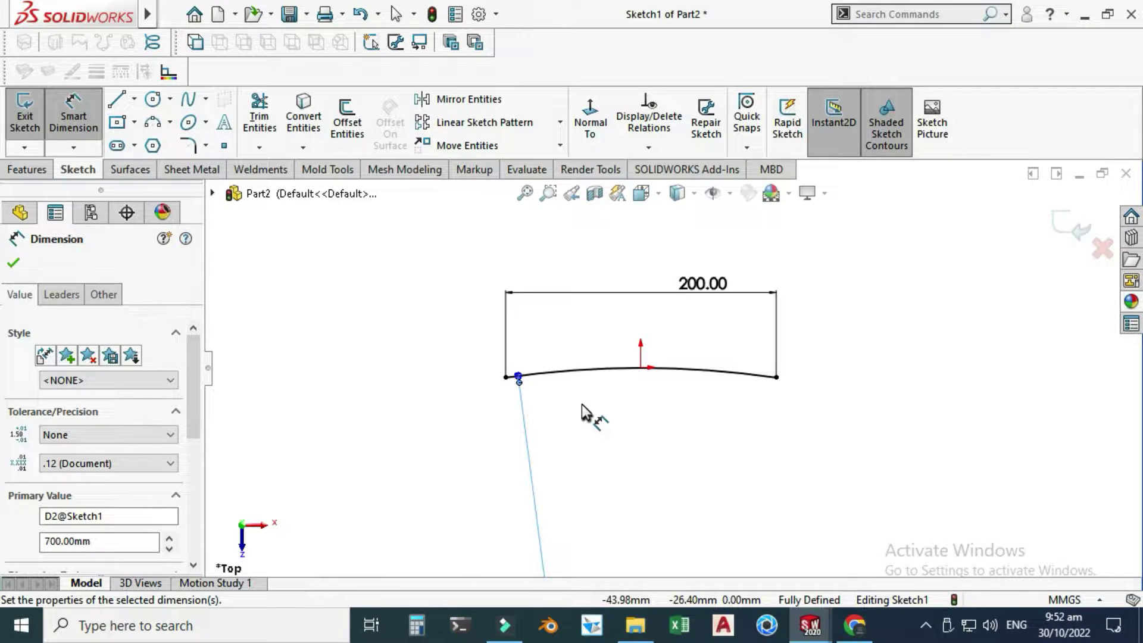
key(Escape)
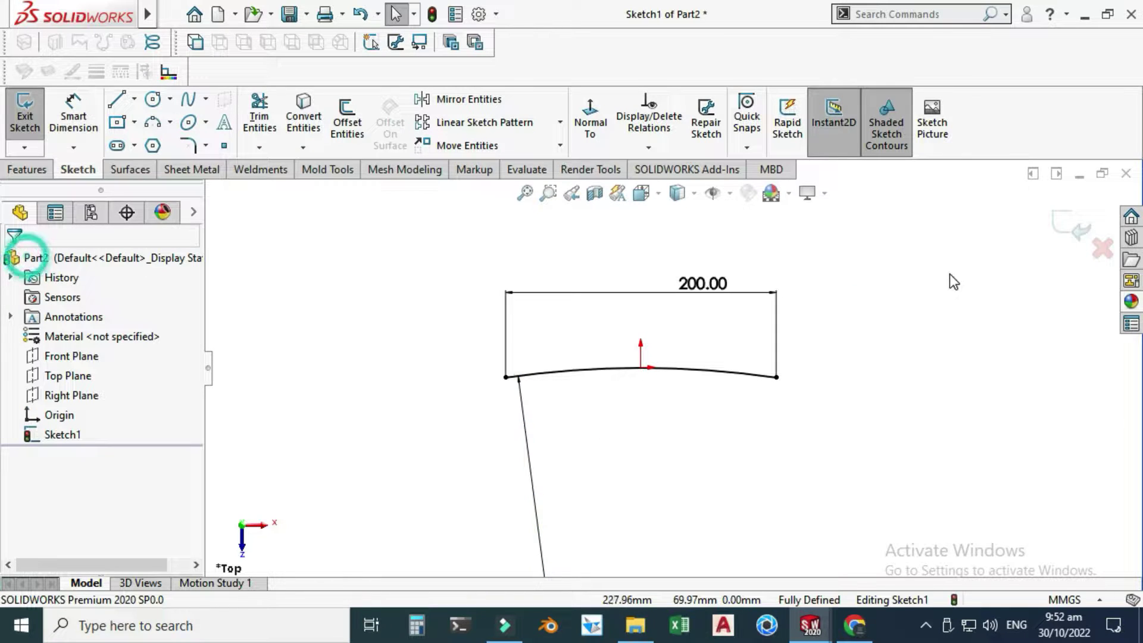
click(1066, 226)
click(877, 324)
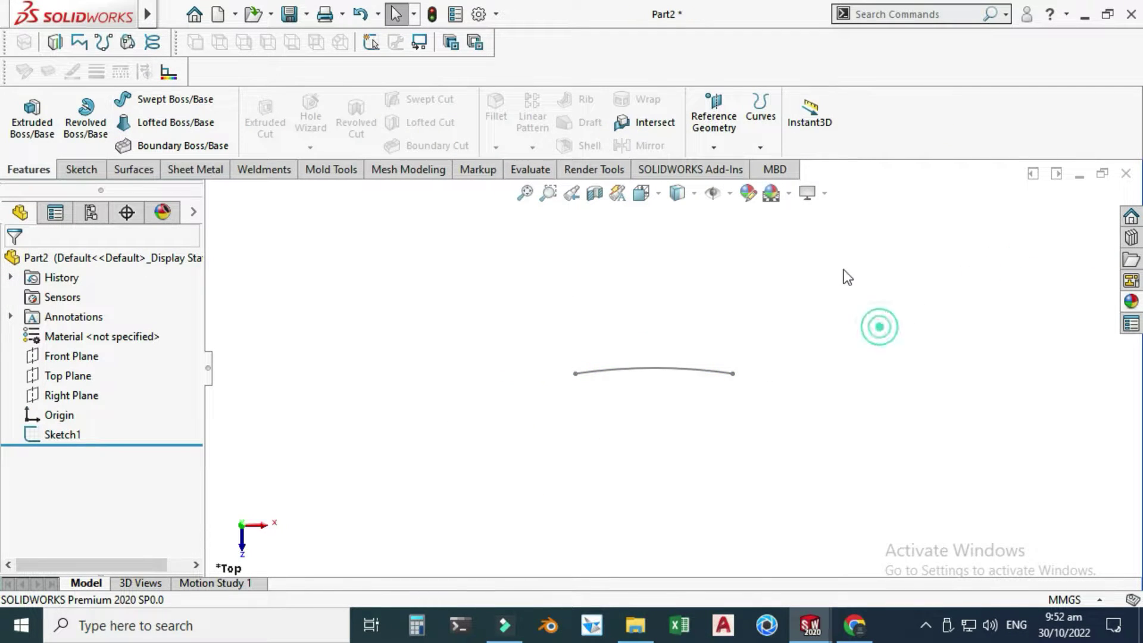
Start a new sketch on the Right Plane and orient the view normal to it.
right_click(762, 276)
click(802, 356)
drag(768, 339, 529, 269)
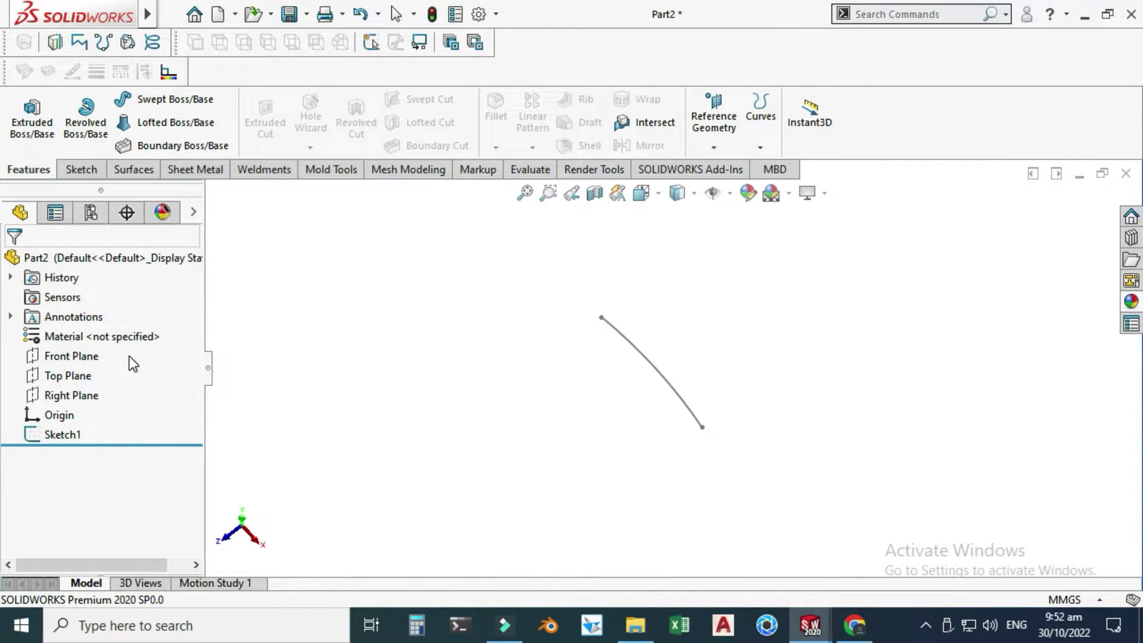
click(72, 395)
click(98, 364)
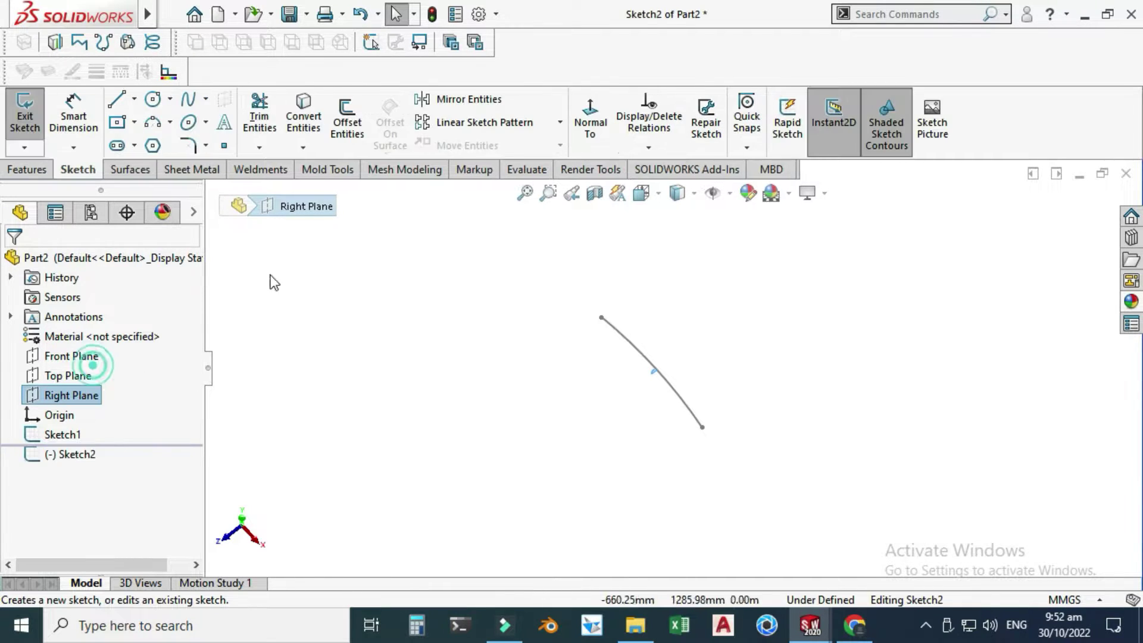
click(586, 123)
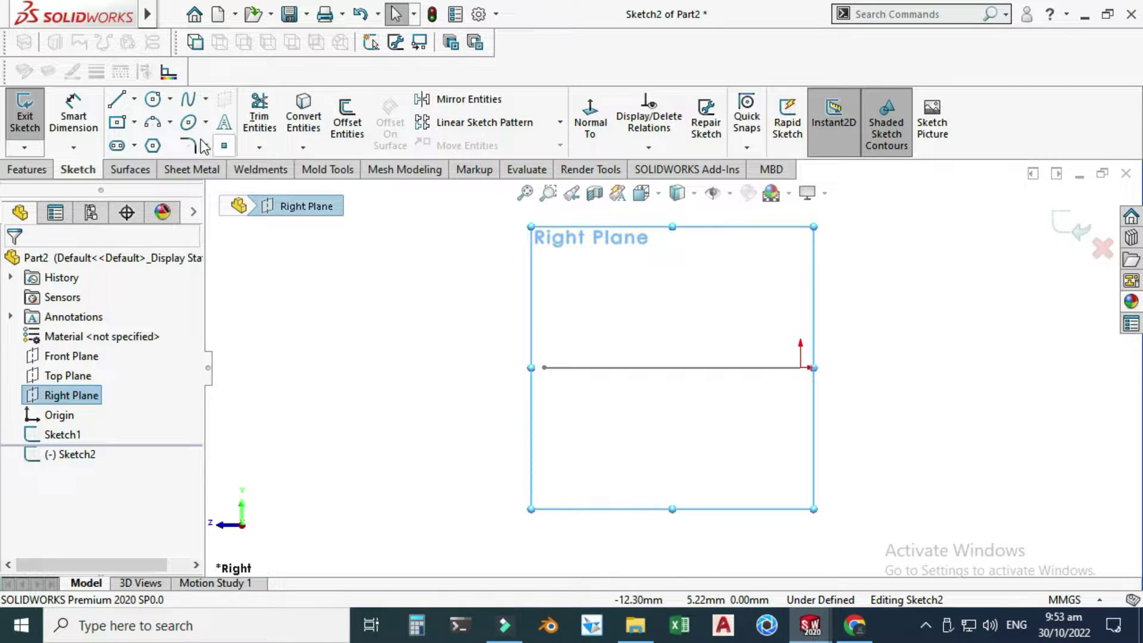
Sketch a roughly vertical three-point arc beside the origin, with its endpoints about 9.4 mm apart.
click(171, 123)
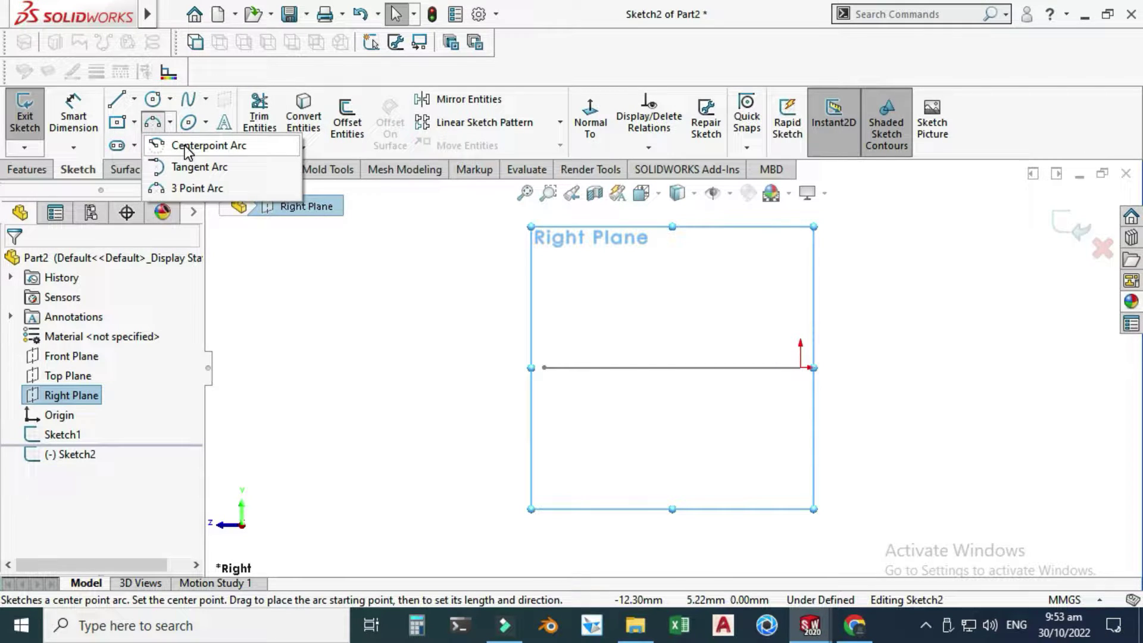
click(187, 188)
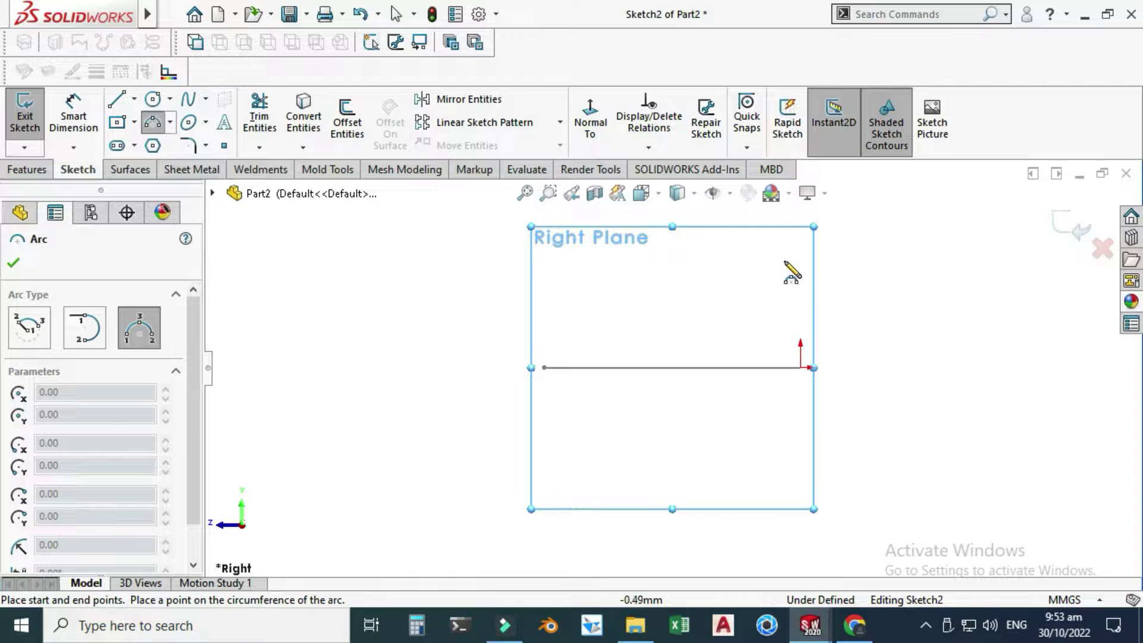
click(837, 222)
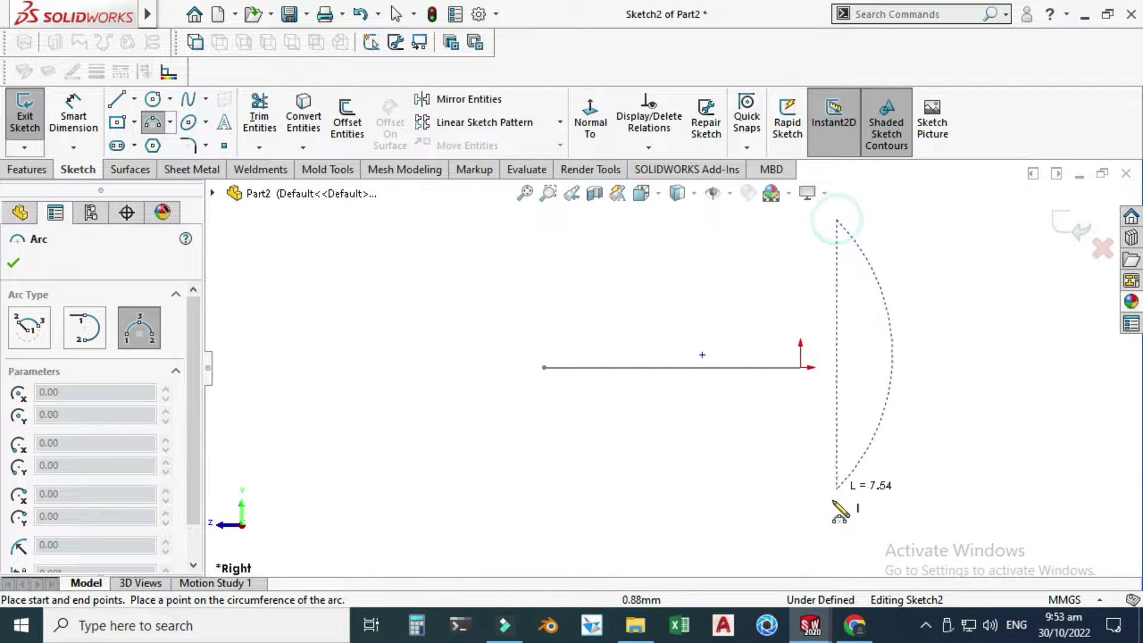
click(812, 553)
click(841, 456)
key(Escape)
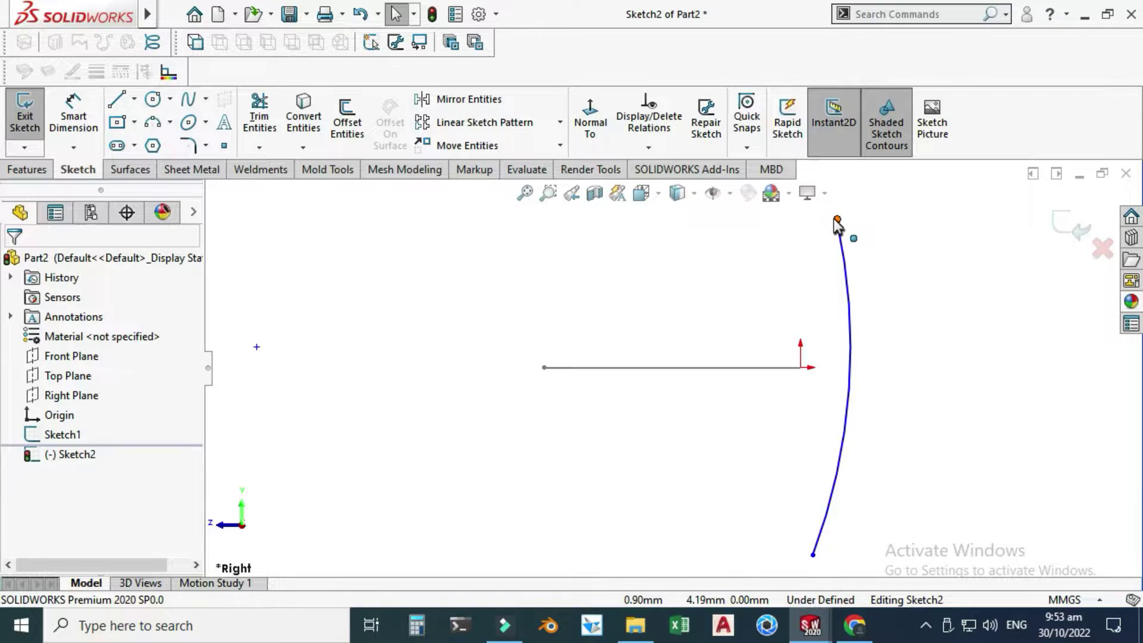
Add a vertical relation between the two endpoints of the new arc.
click(837, 220)
ctrl+click(813, 556)
click(891, 479)
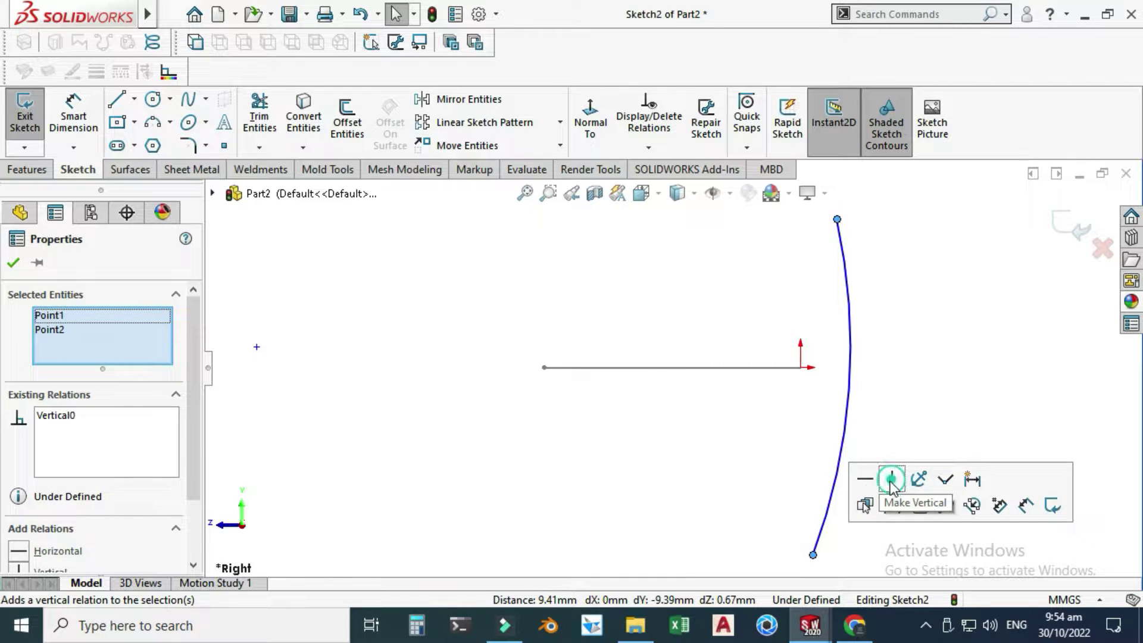
key(Escape)
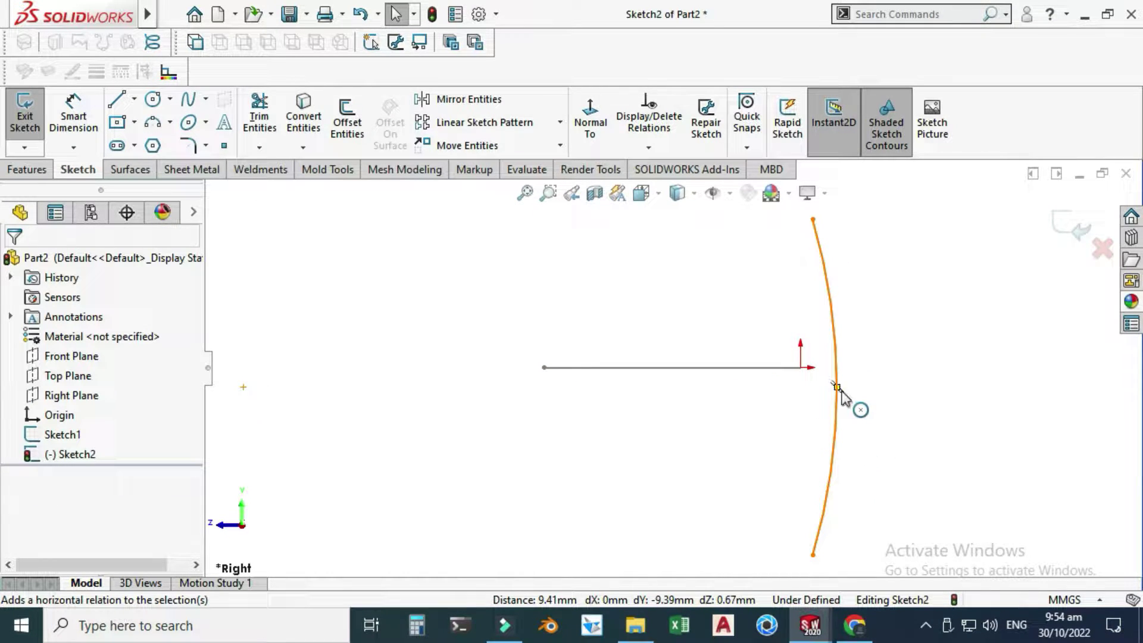
Make the midpoint of the Right Plane arc coincident with the origin.
click(836, 386)
ctrl+click(800, 367)
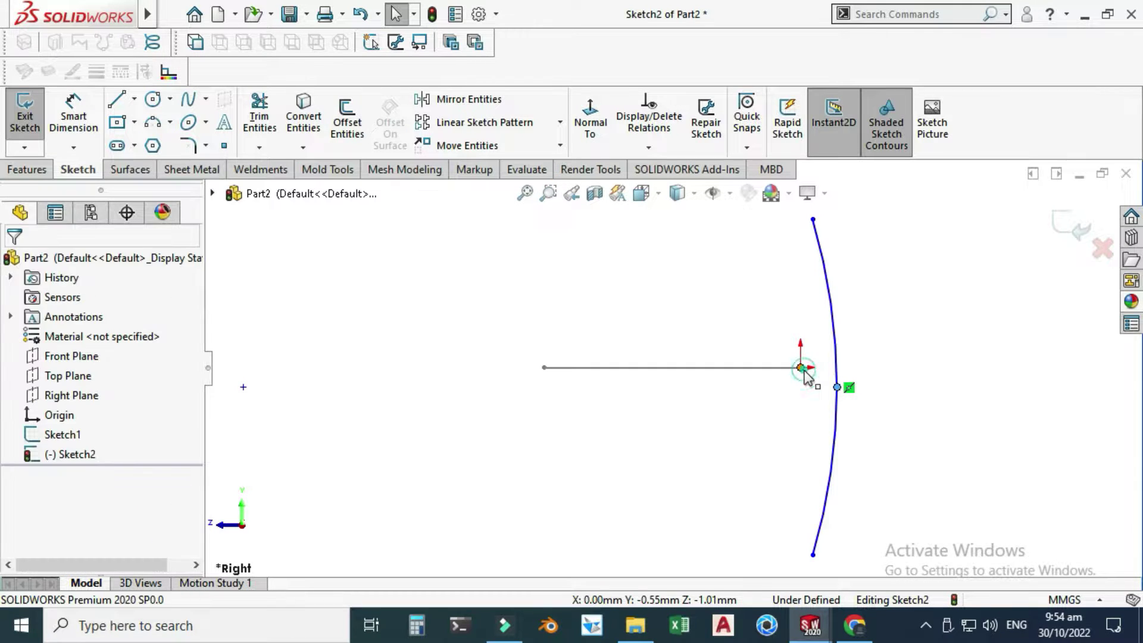
click(909, 291)
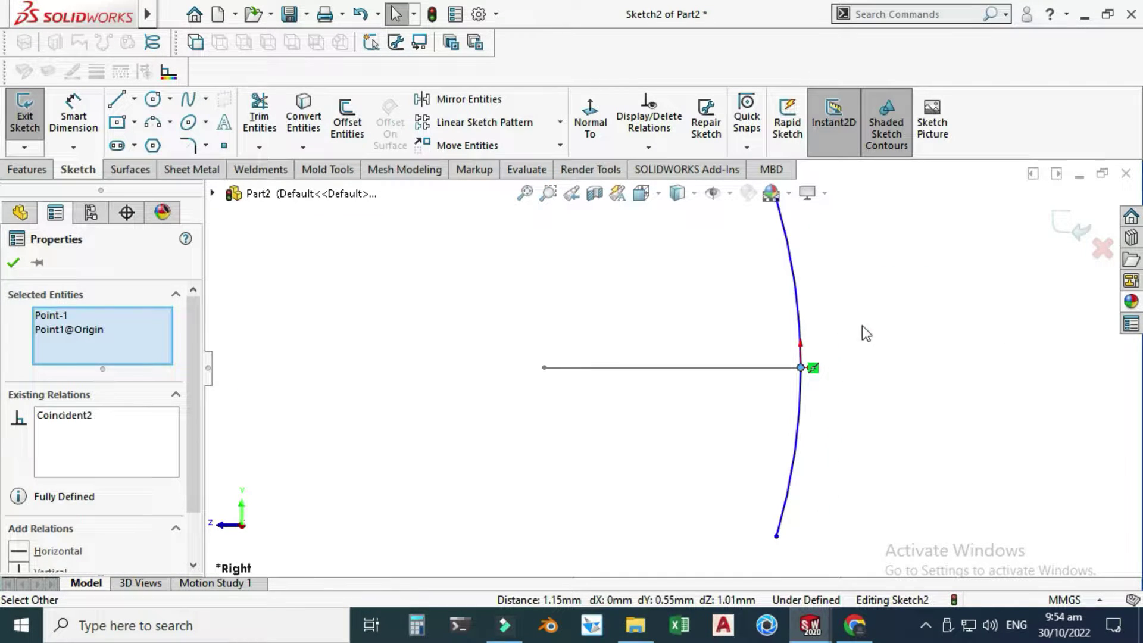
key(Escape)
Dimension the vertical distance between the arc's endpoints as 120 mm.
scroll(769, 399, up, 2)
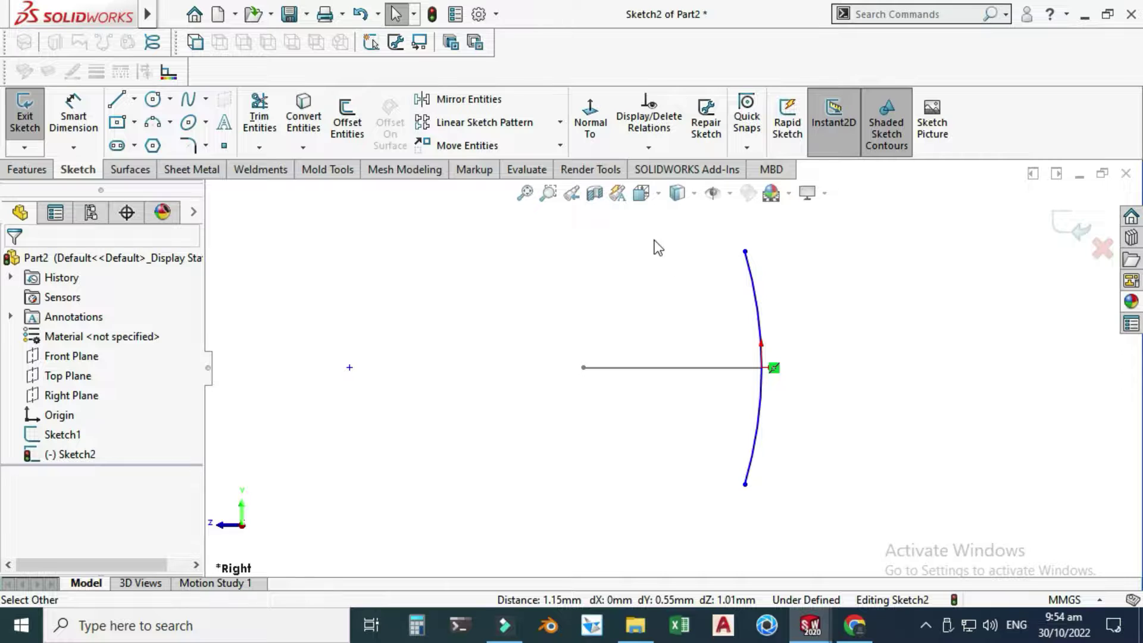
click(73, 119)
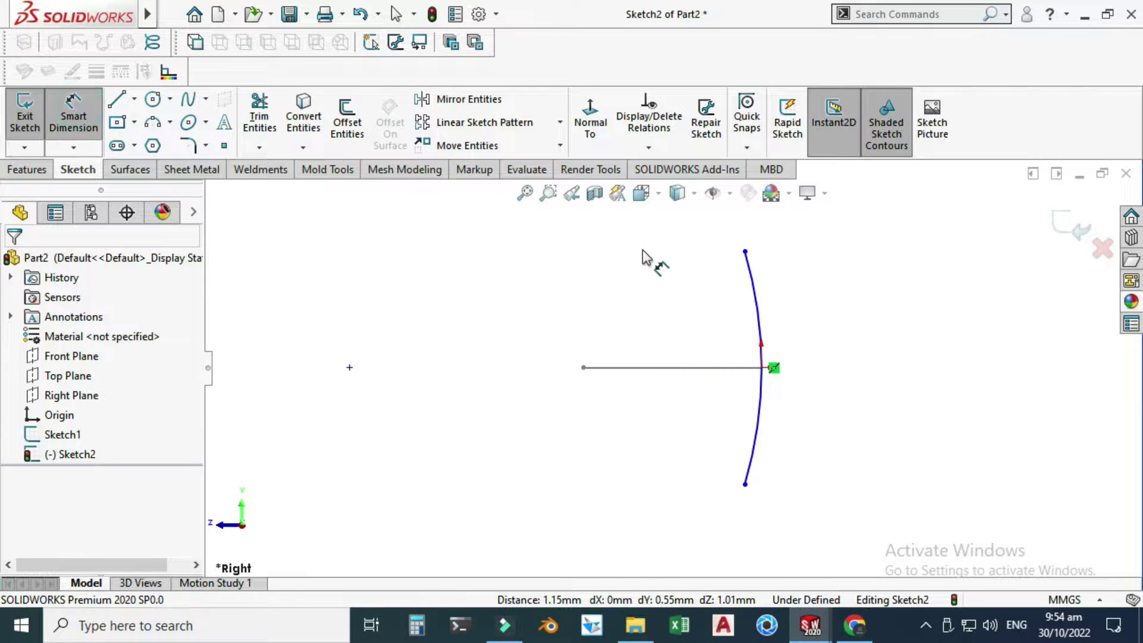
click(745, 251)
click(745, 484)
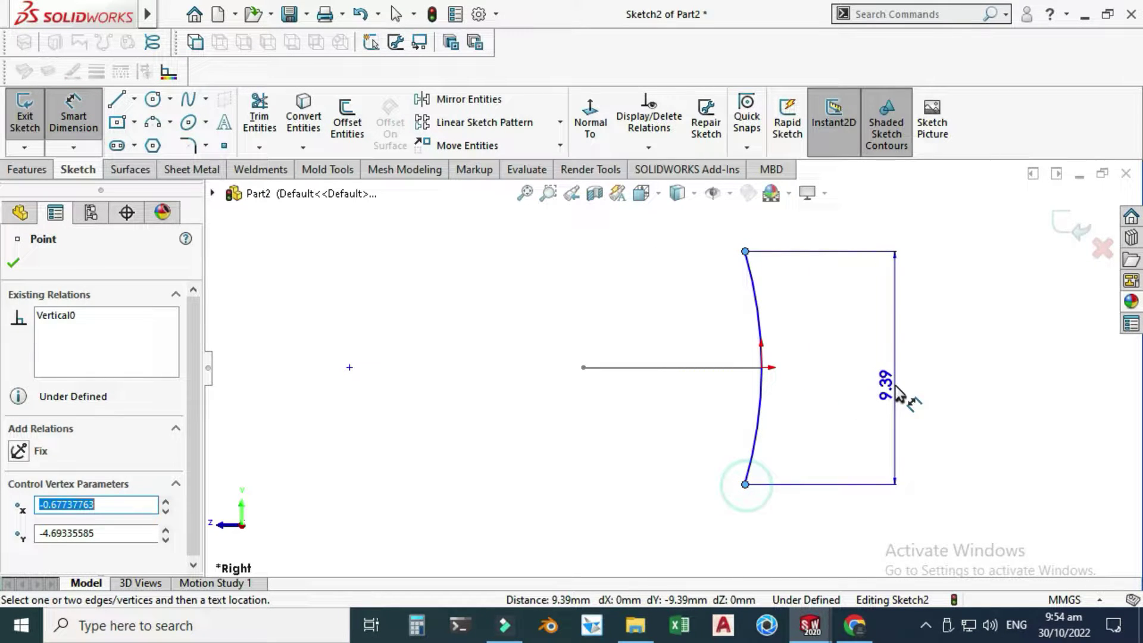
click(887, 383)
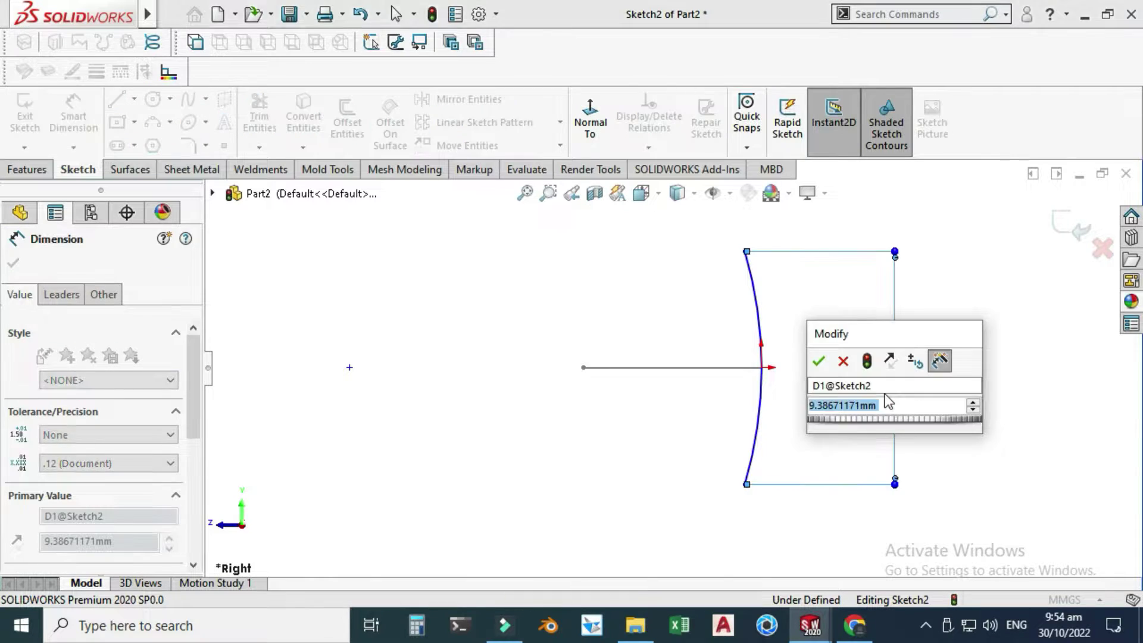
text(120)
key(Return)
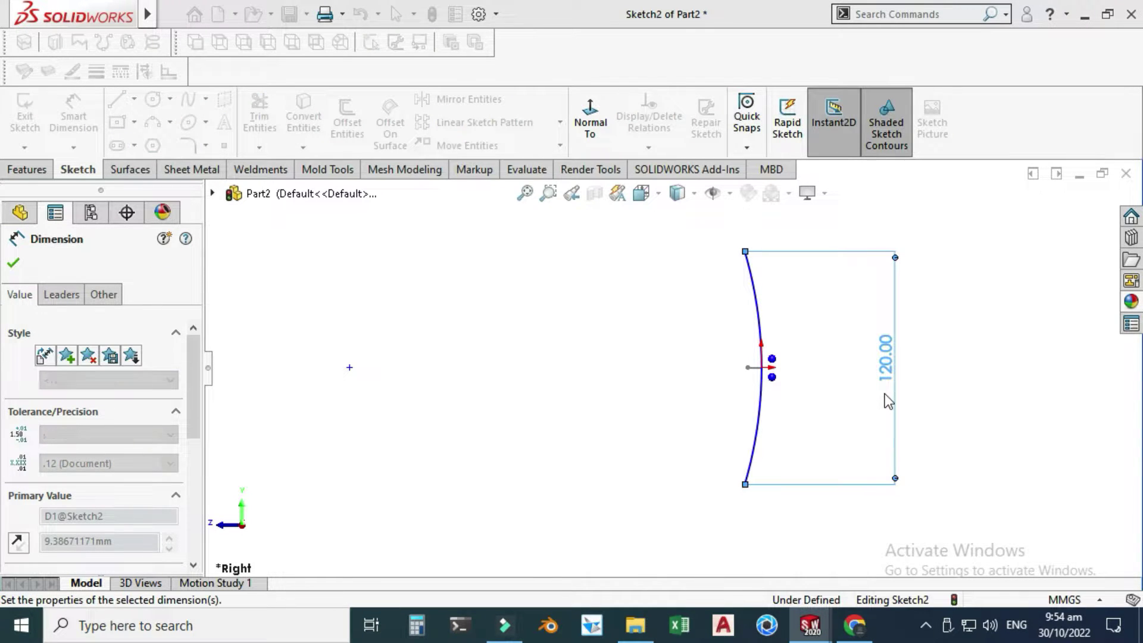
key(Escape)
Dimension the Right Plane arc's radius as 500 mm and exit the sketch.
key(Return)
click(753, 324)
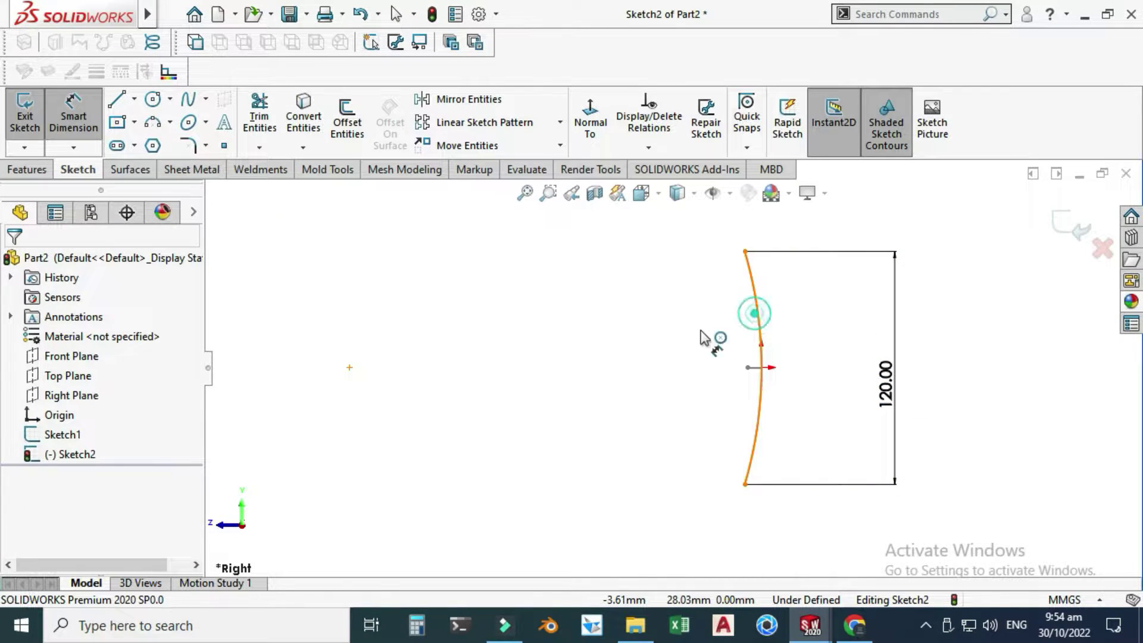
click(632, 354)
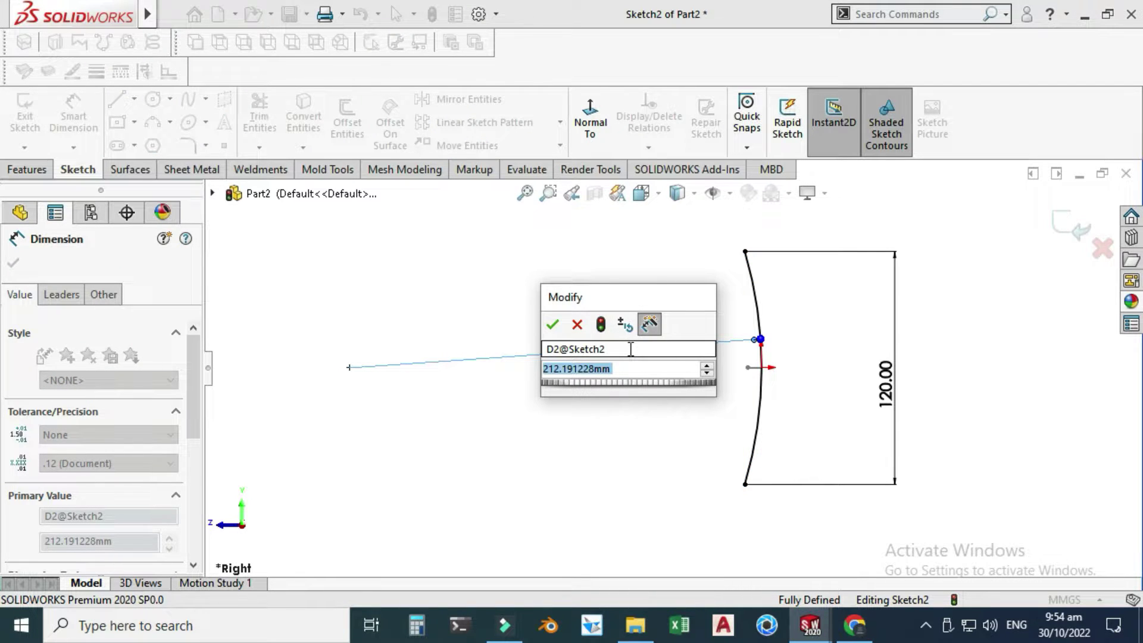
text(600)
key(Return)
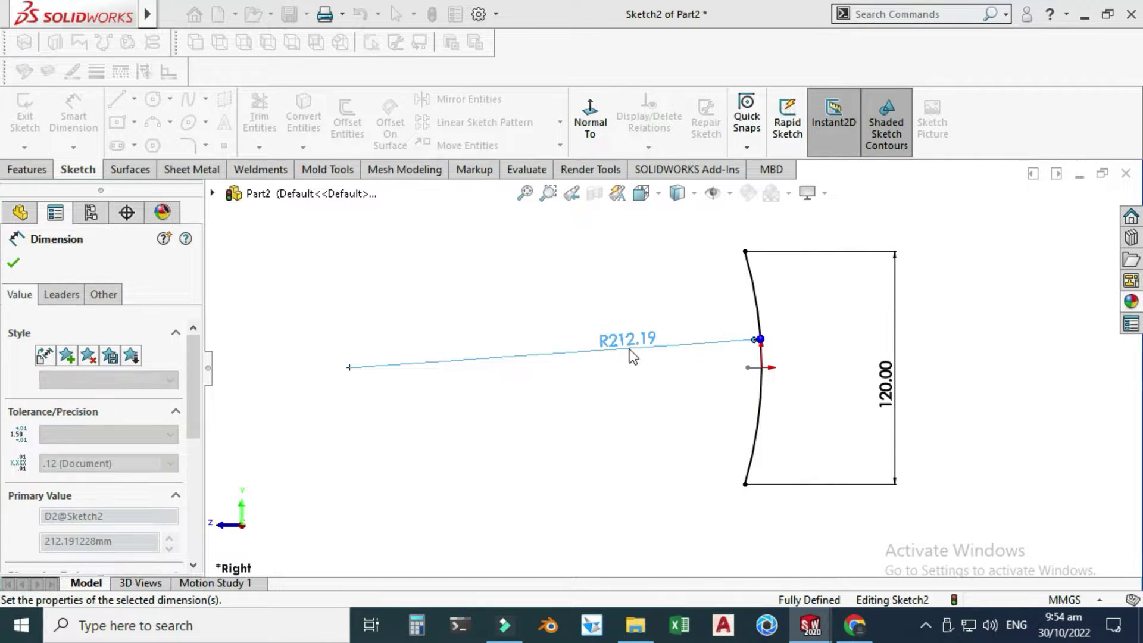
key(Escape)
scroll(708, 405, up, 2)
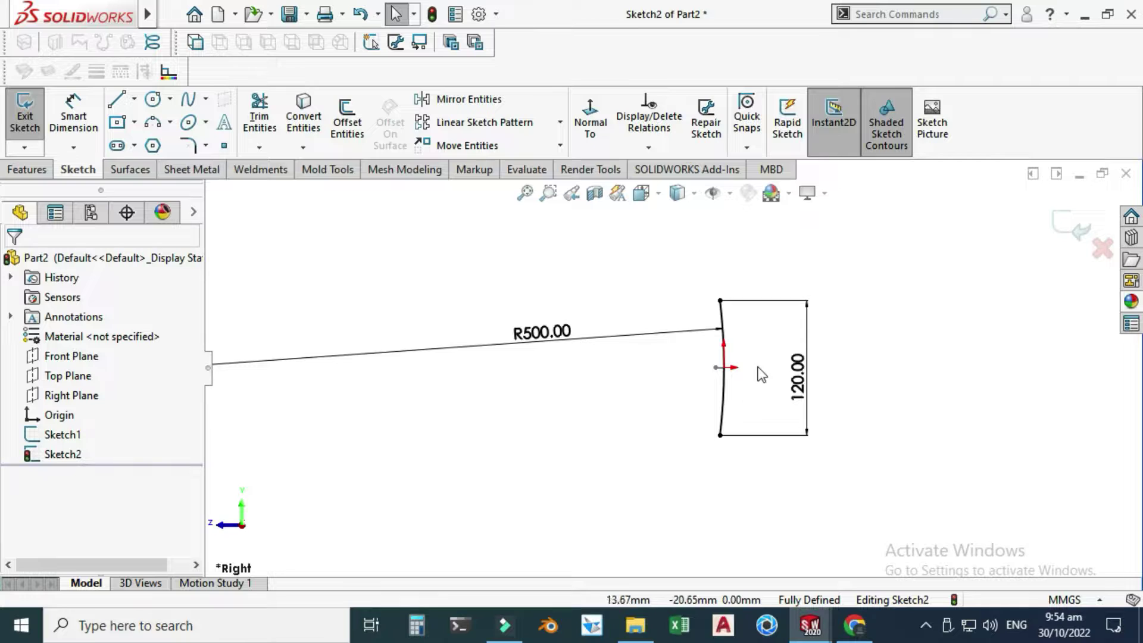
click(1062, 231)
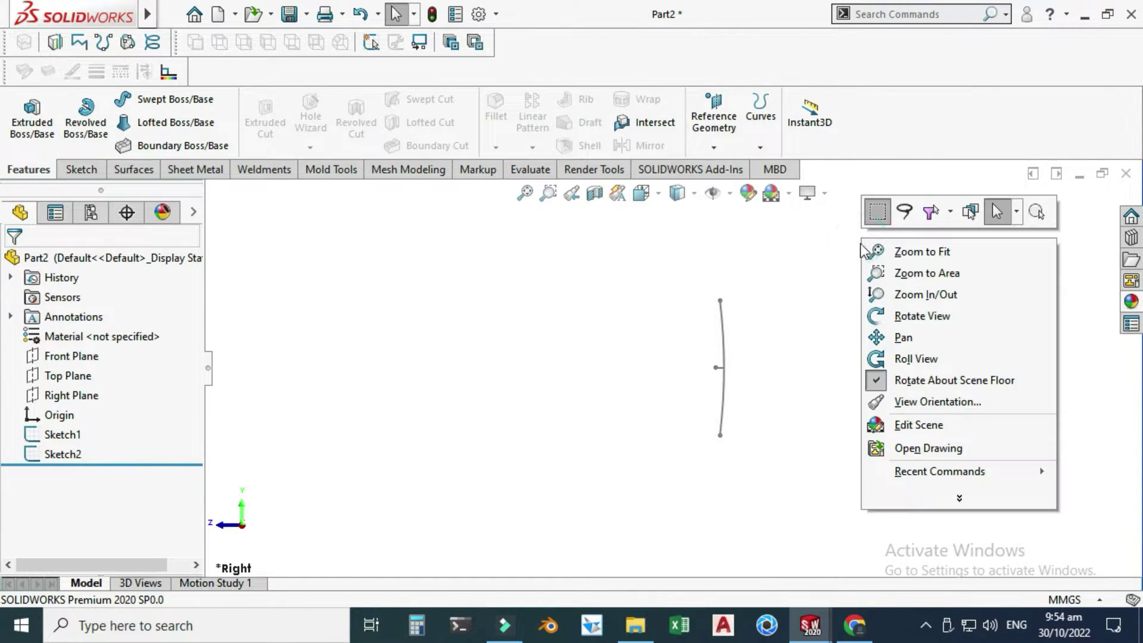
Rotate the view to show both crossing arcs and bring up the surface modelling commands.
click(905, 316)
mouse_move(669, 314)
mouse_down()
mouse_move(724, 339)
mouse_move(686, 342)
mouse_move(727, 349)
mouse_move(791, 288)
mouse_up()
key(Escape)
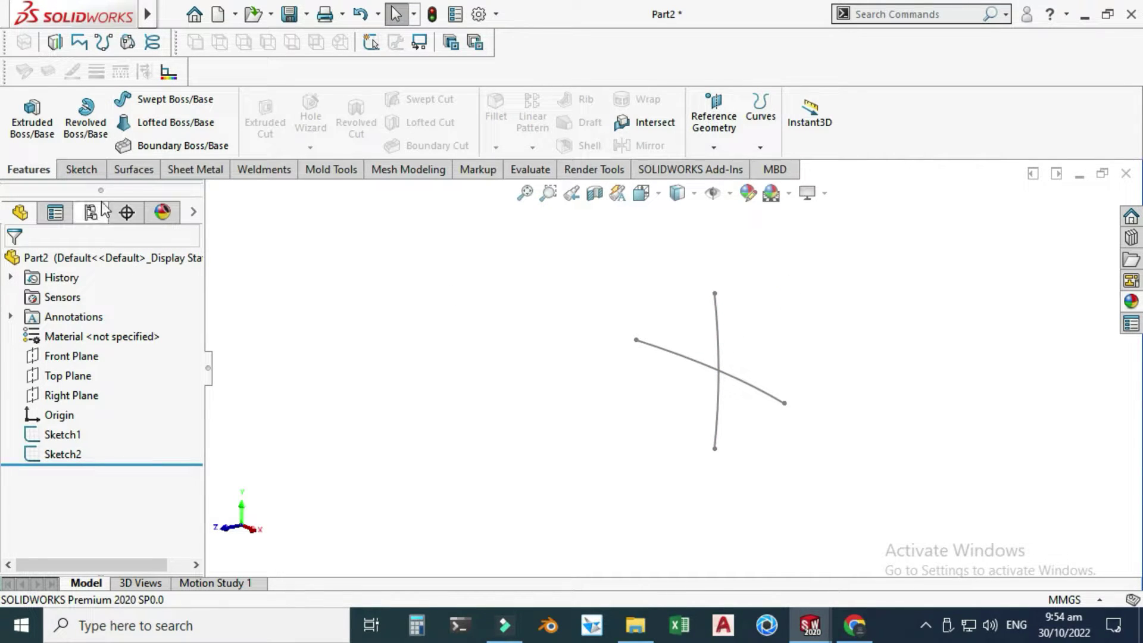
click(134, 165)
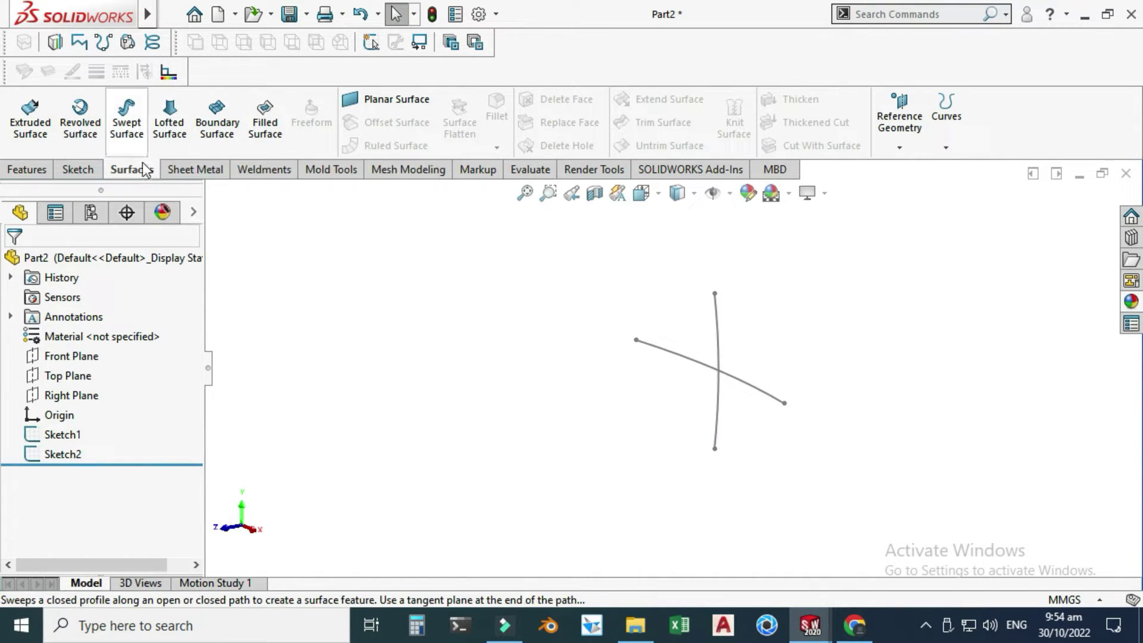
right_click(188, 175)
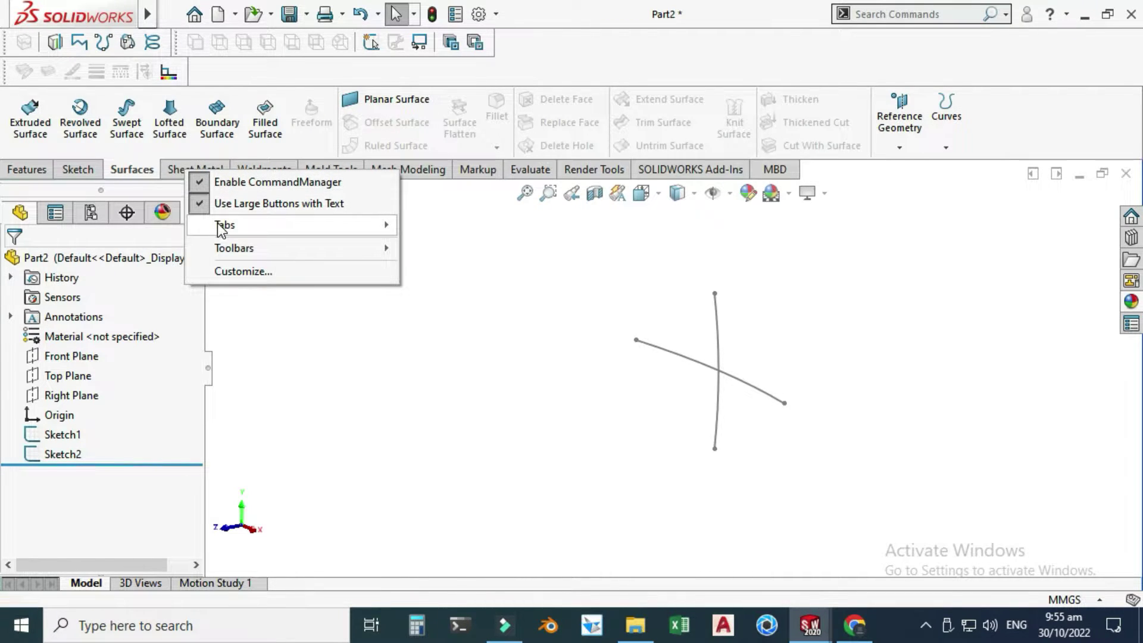
mouse_move(221, 229)
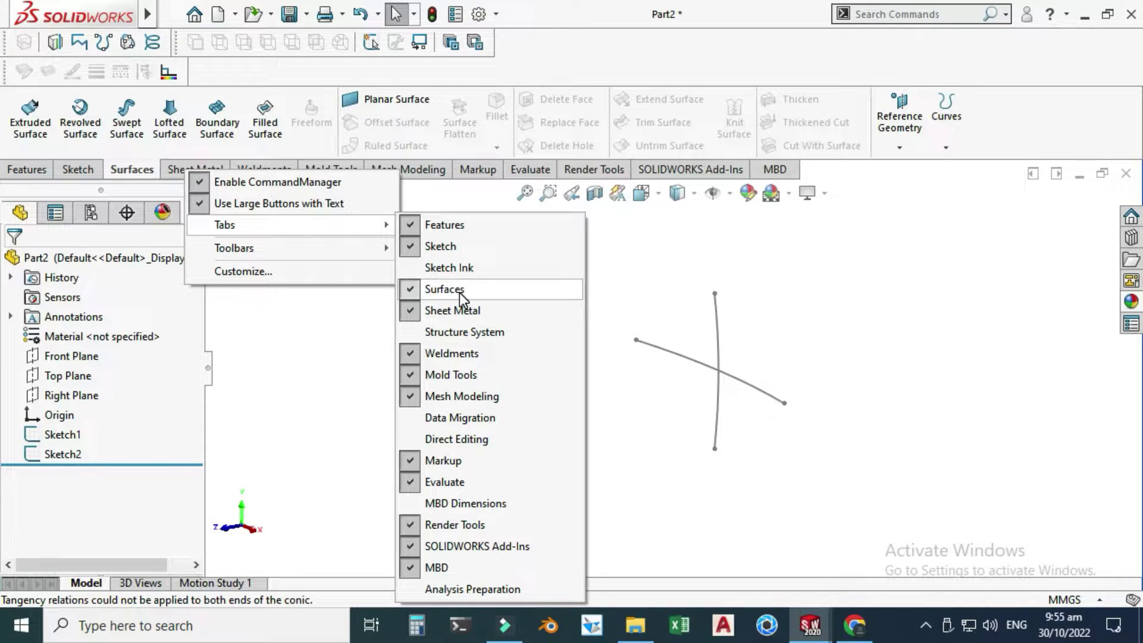
click(319, 326)
Start a Boundary Surface with the Top Plane arc as the Direction 1 curve and the Right Plane arc as the Direction 2 curve.
click(214, 116)
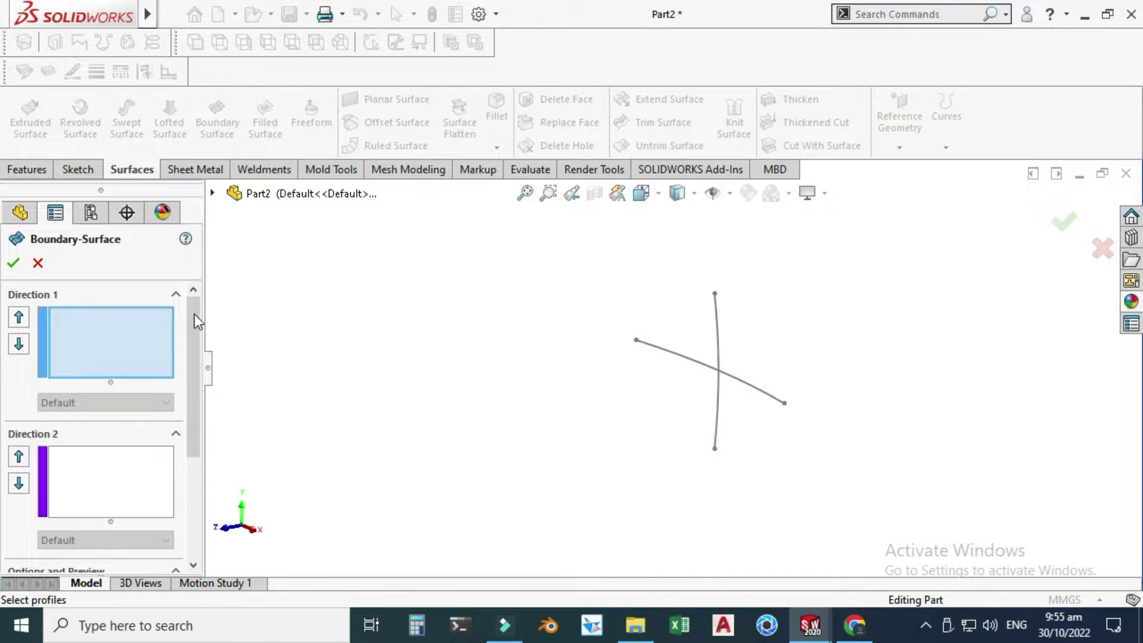
scroll(195, 315, down, 2)
scroll(205, 307, up, 2)
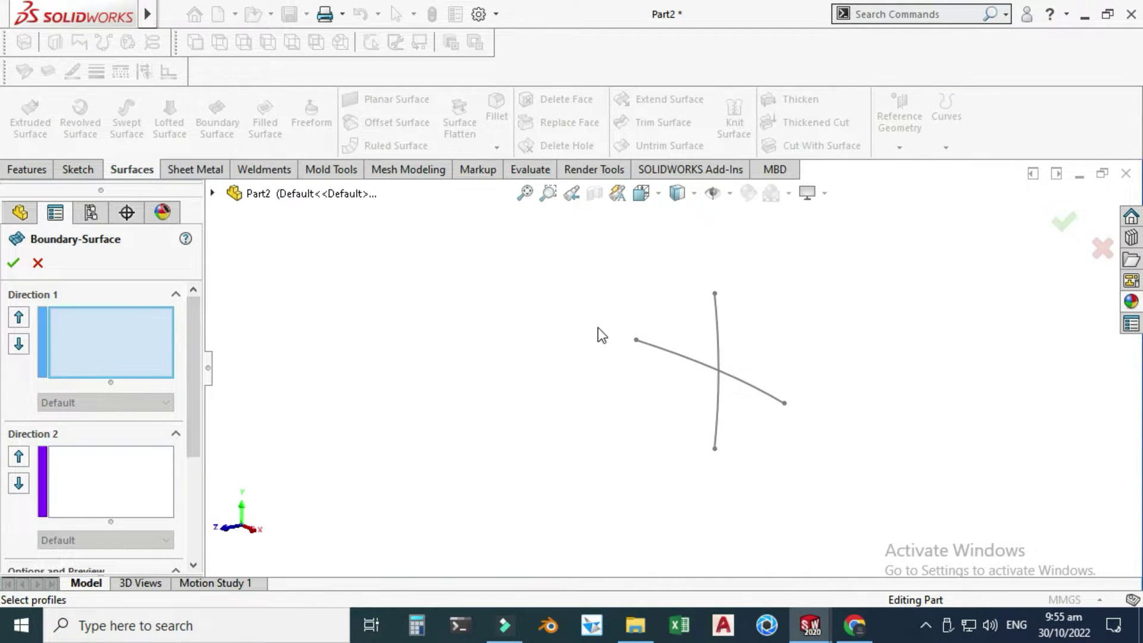
scroll(809, 327, down, 2)
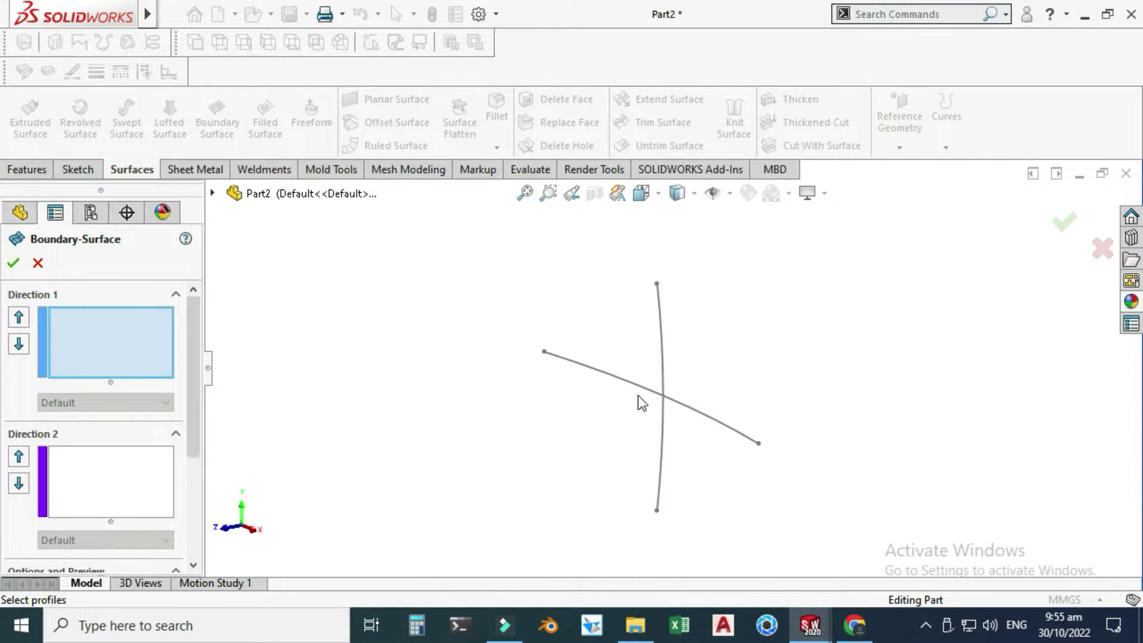
scroll(719, 416, down, 1)
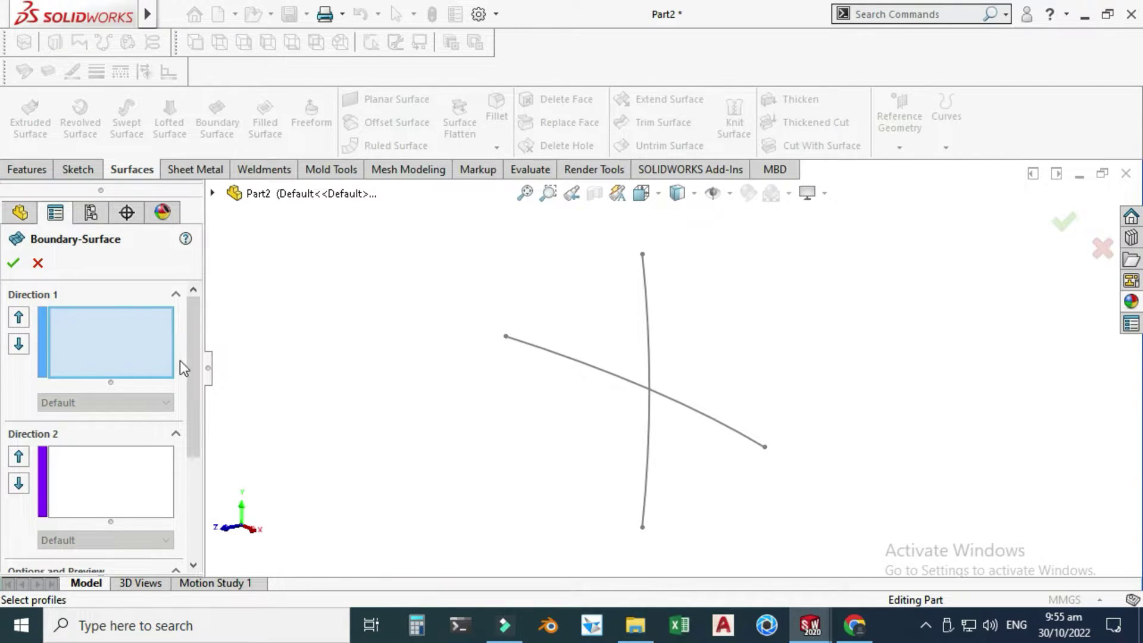
click(583, 365)
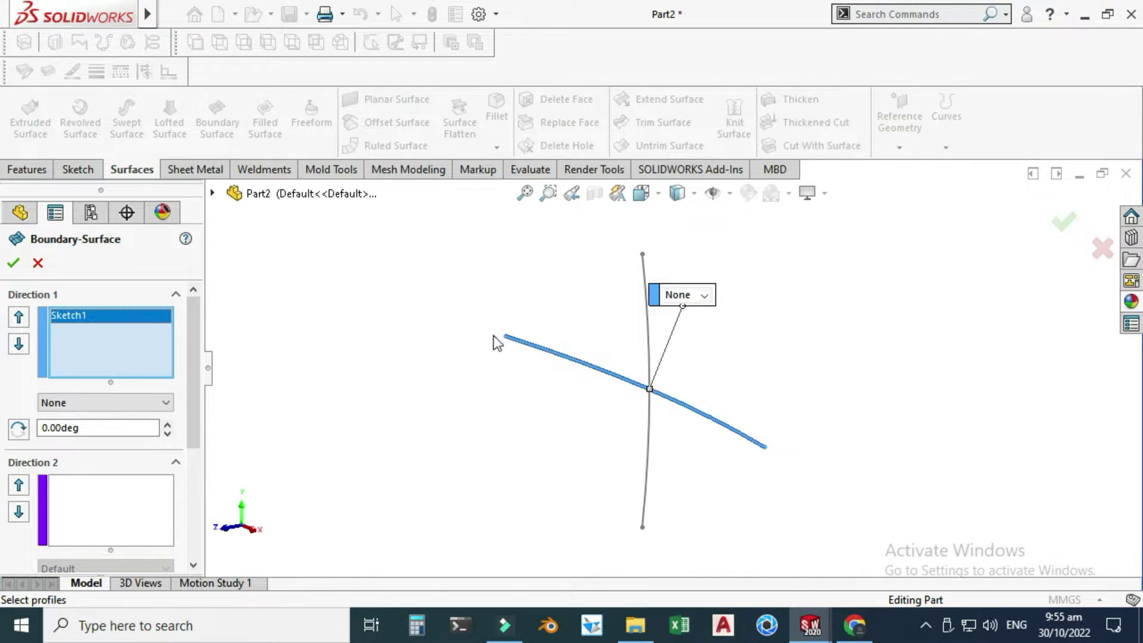
click(93, 522)
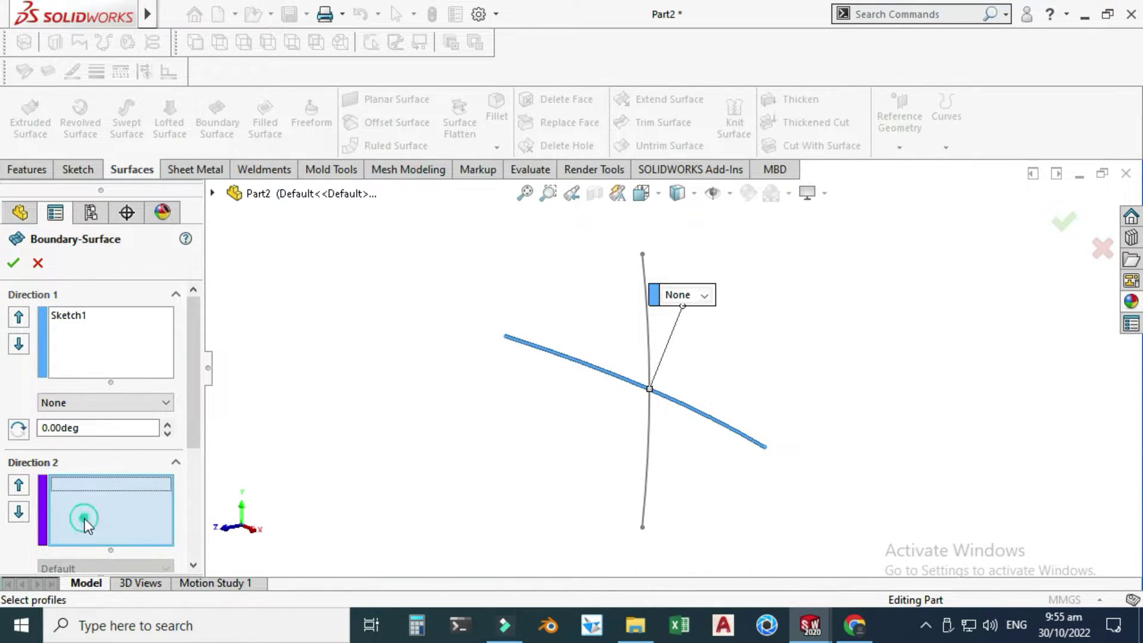
click(647, 323)
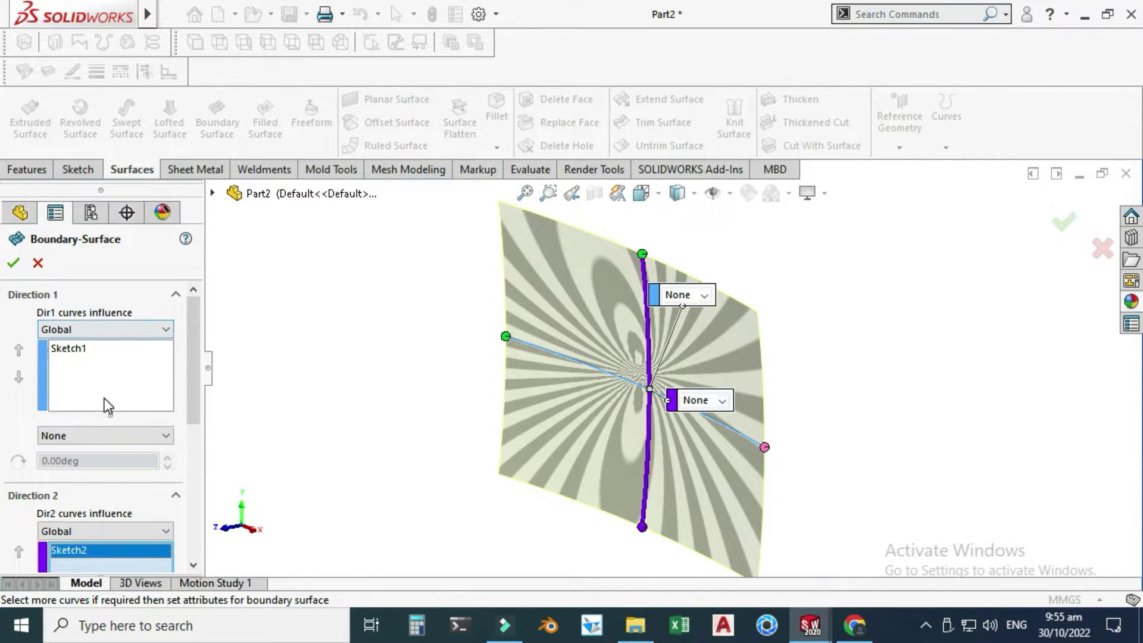
Try the Normal To Profile tangency on the Direction 1 curve and set it back to None.
click(65, 436)
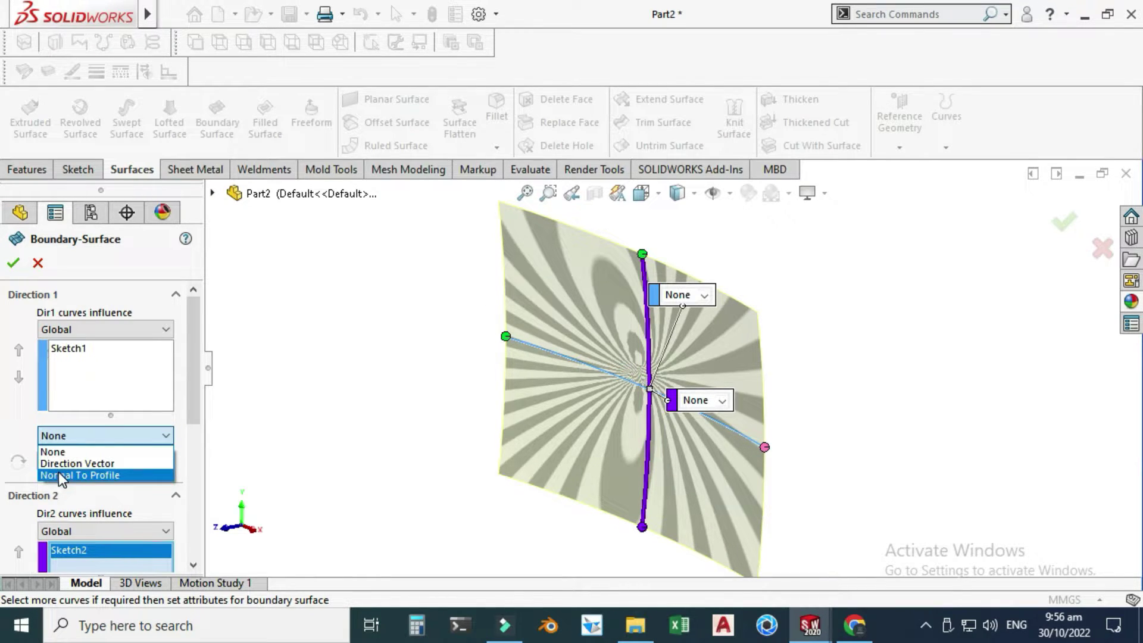
click(57, 452)
click(66, 437)
click(74, 475)
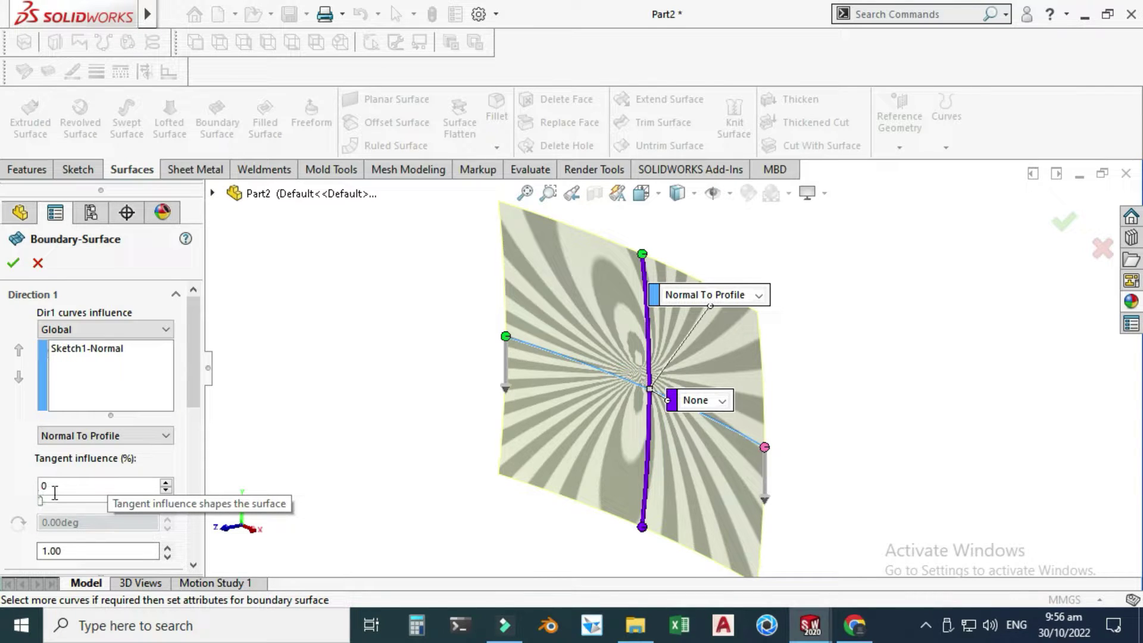
click(58, 440)
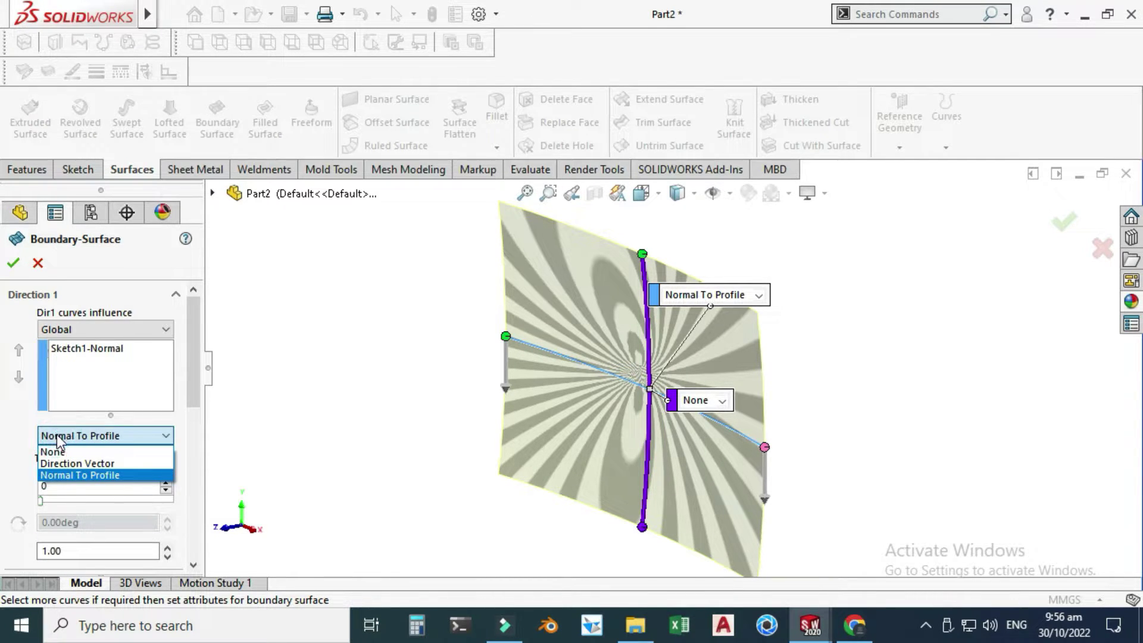
click(56, 450)
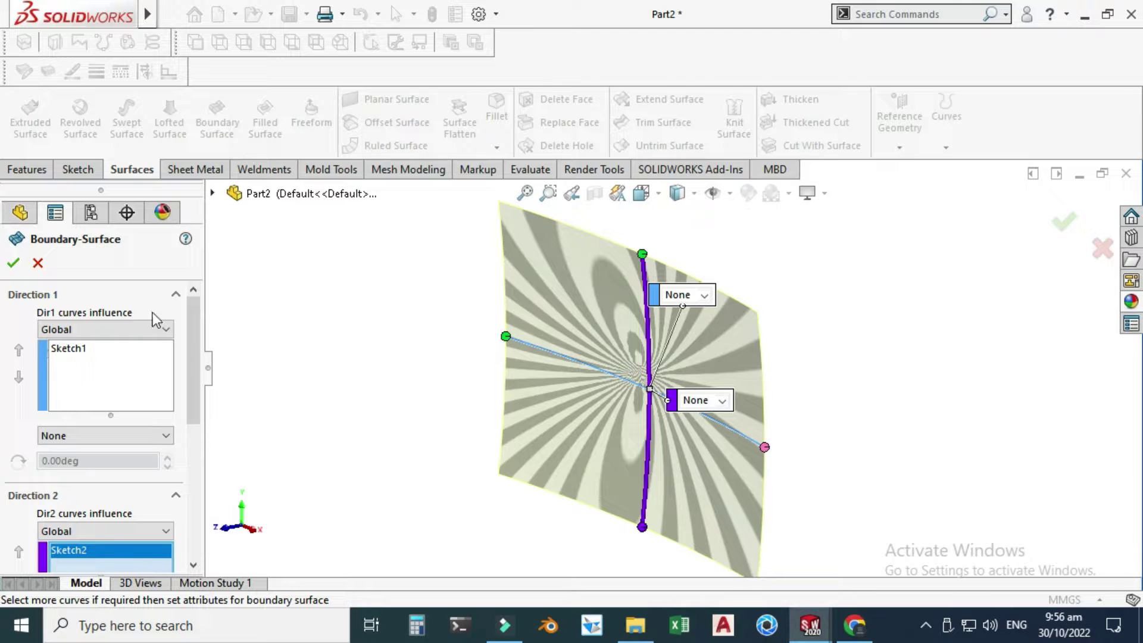
Accept the boundary surface with no tangency constraint on either curve and rotate the model to inspect it.
mouse_move(194, 320)
mouse_down()
mouse_move(190, 454)
mouse_move(209, 337)
mouse_up()
click(13, 263)
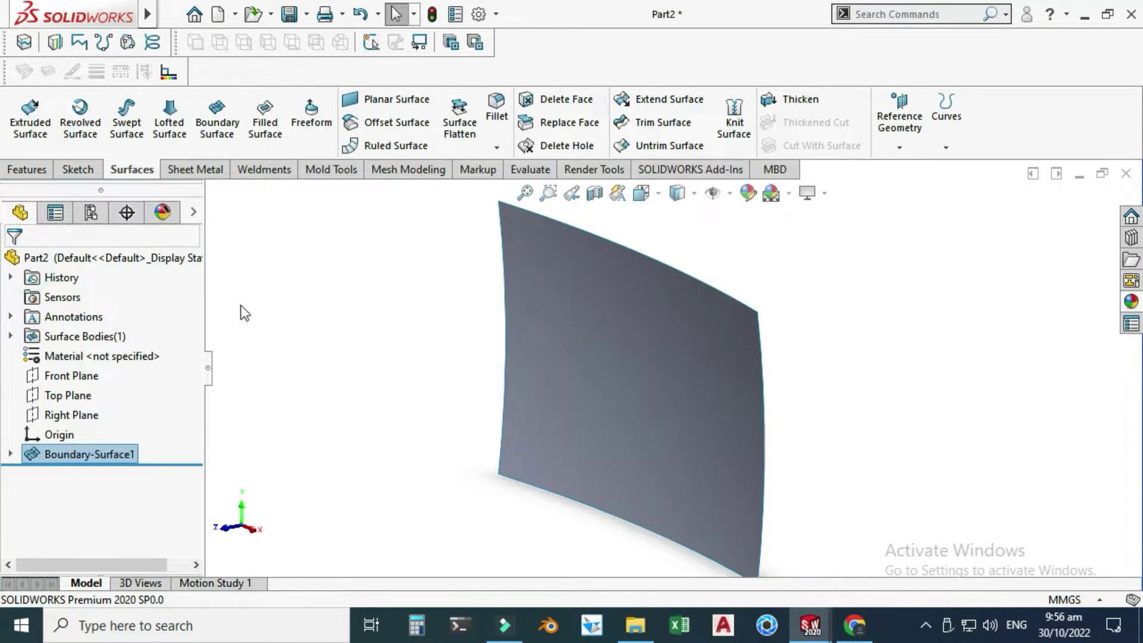
middle_drag(453, 306, 364, 351)
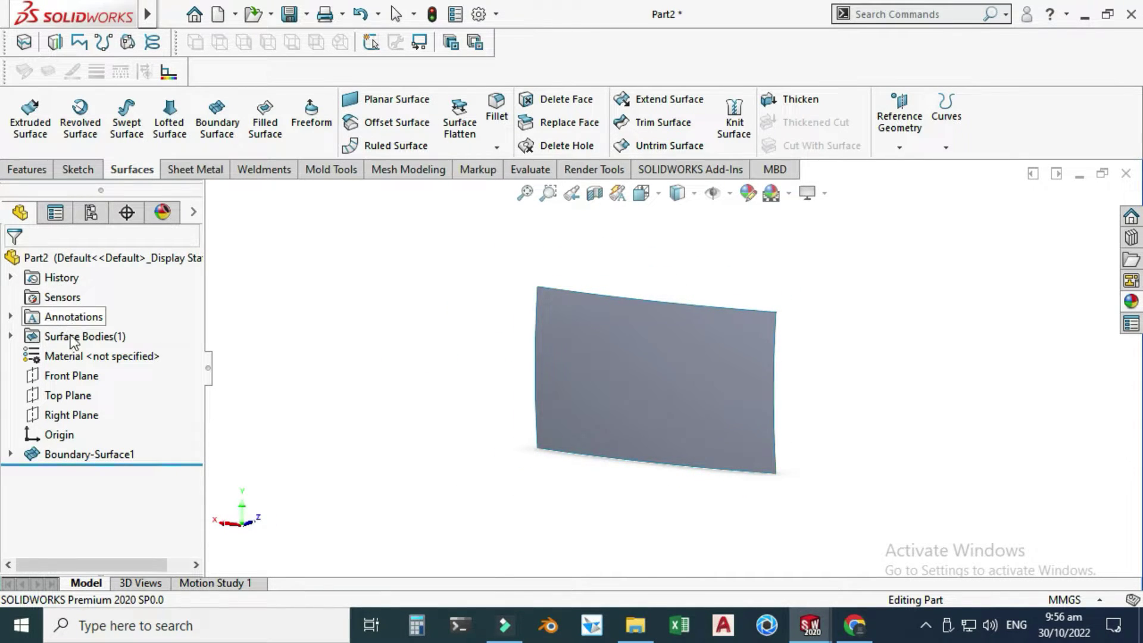
Start a sketch on the Front Plane and draw a center rectangle from the origin to the surface's corner.
click(66, 372)
click(83, 355)
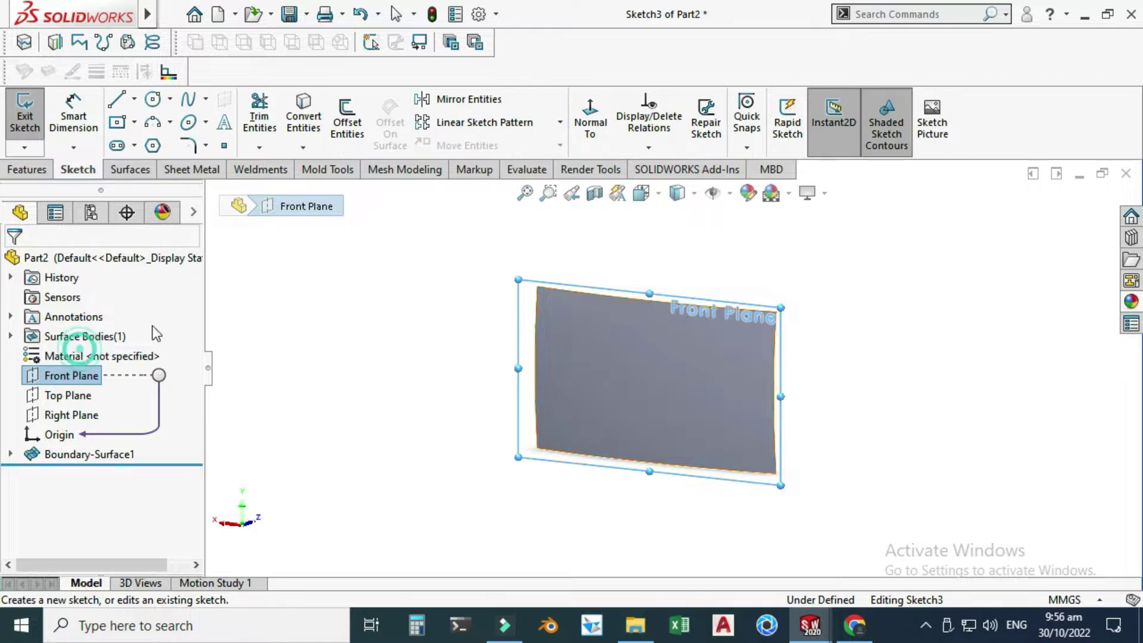
click(590, 119)
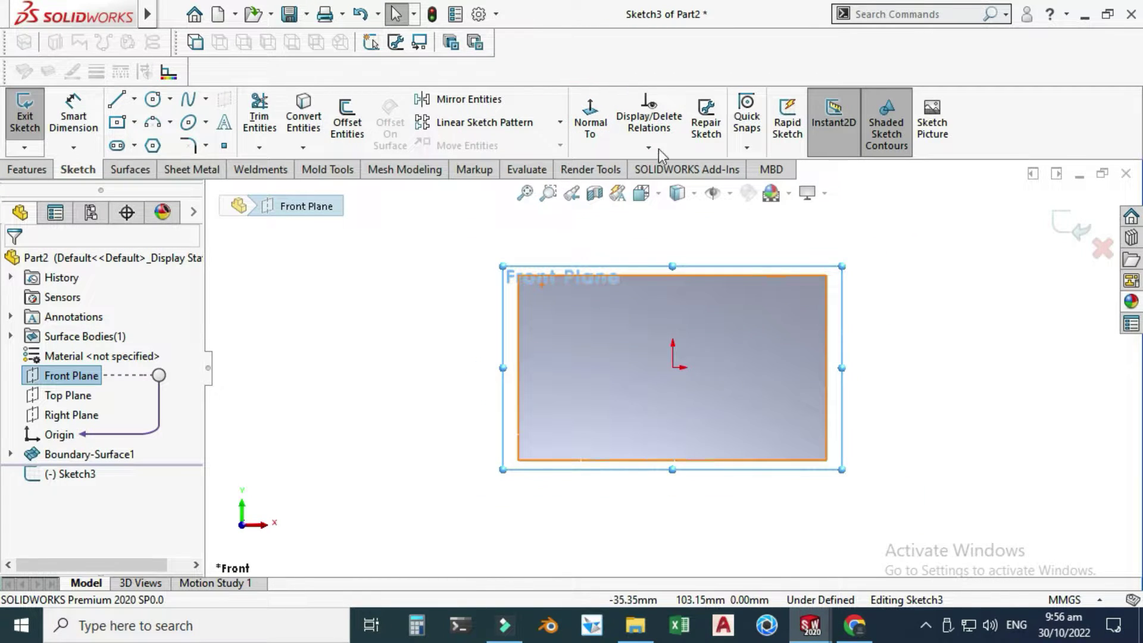
click(647, 192)
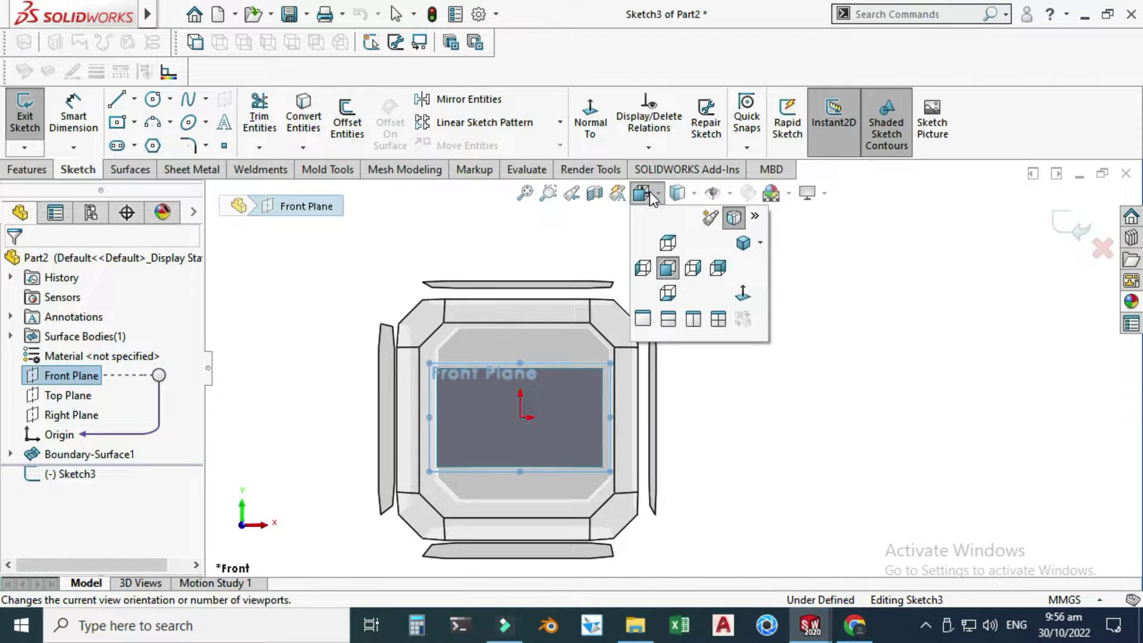
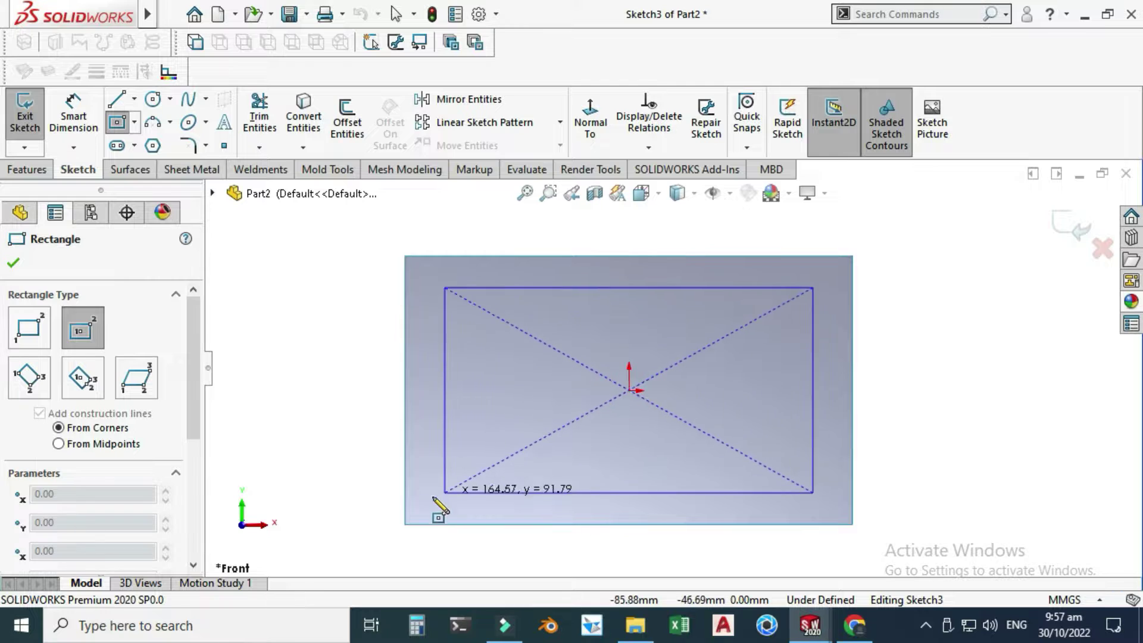
click(405, 525)
key(Escape)
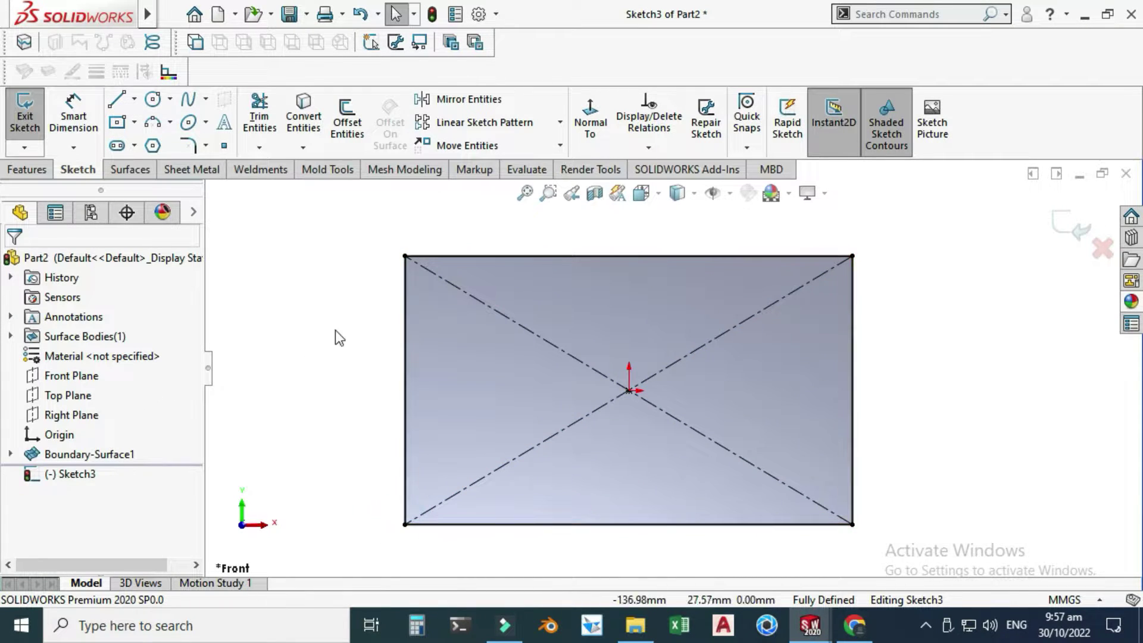
Convert all four sides of the rectangle to construction lines.
click(405, 348)
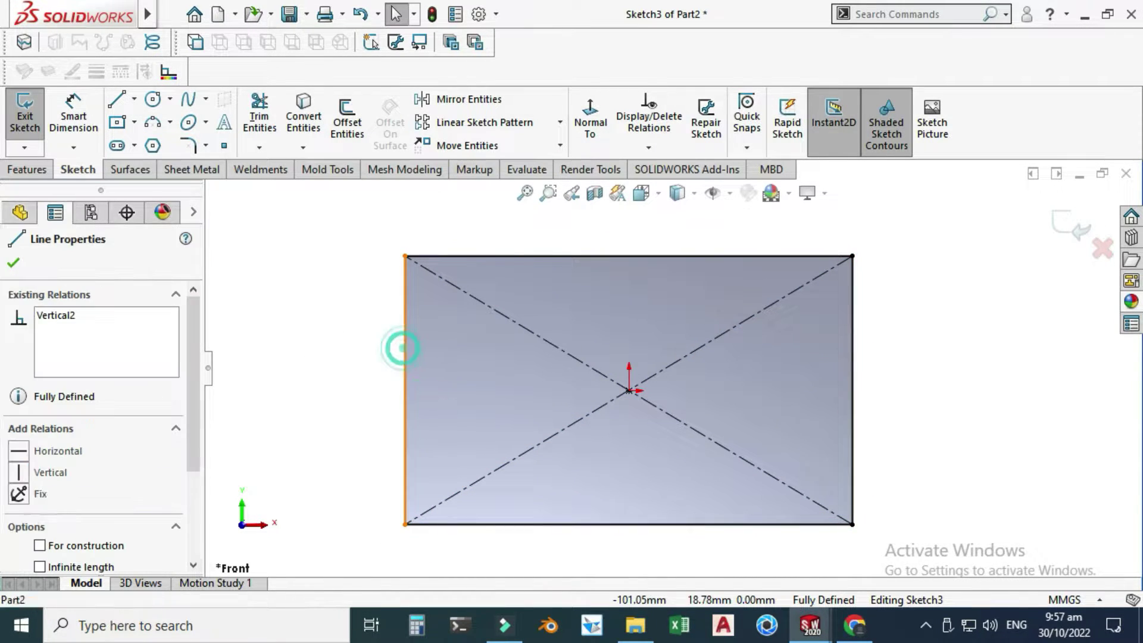
ctrl+click(527, 524)
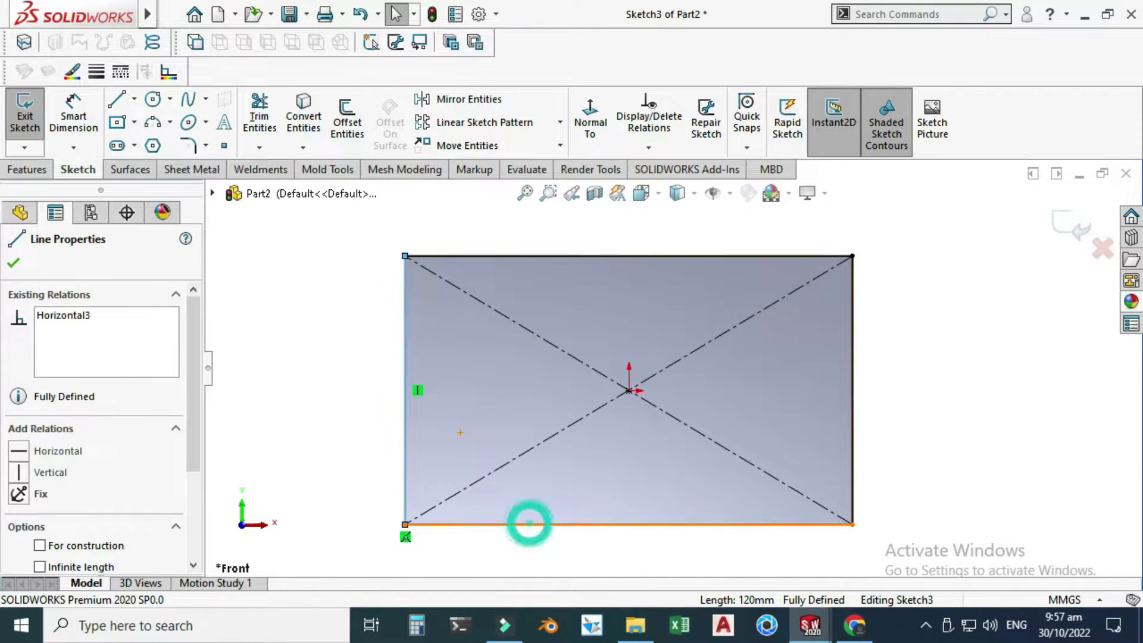
ctrl+click(727, 256)
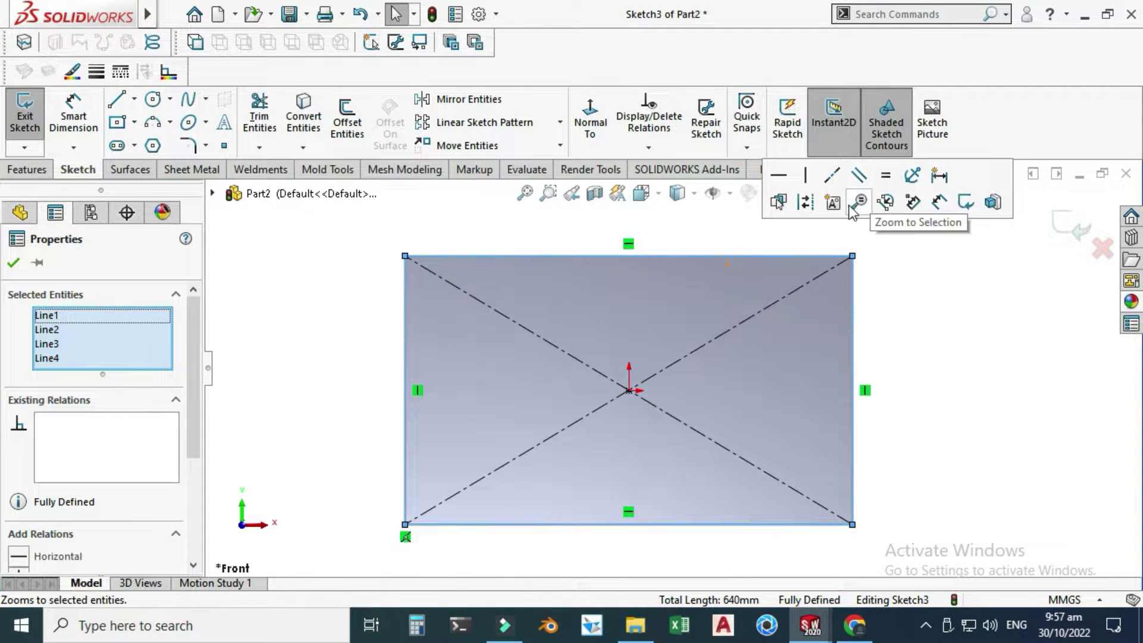
click(810, 200)
key(z)
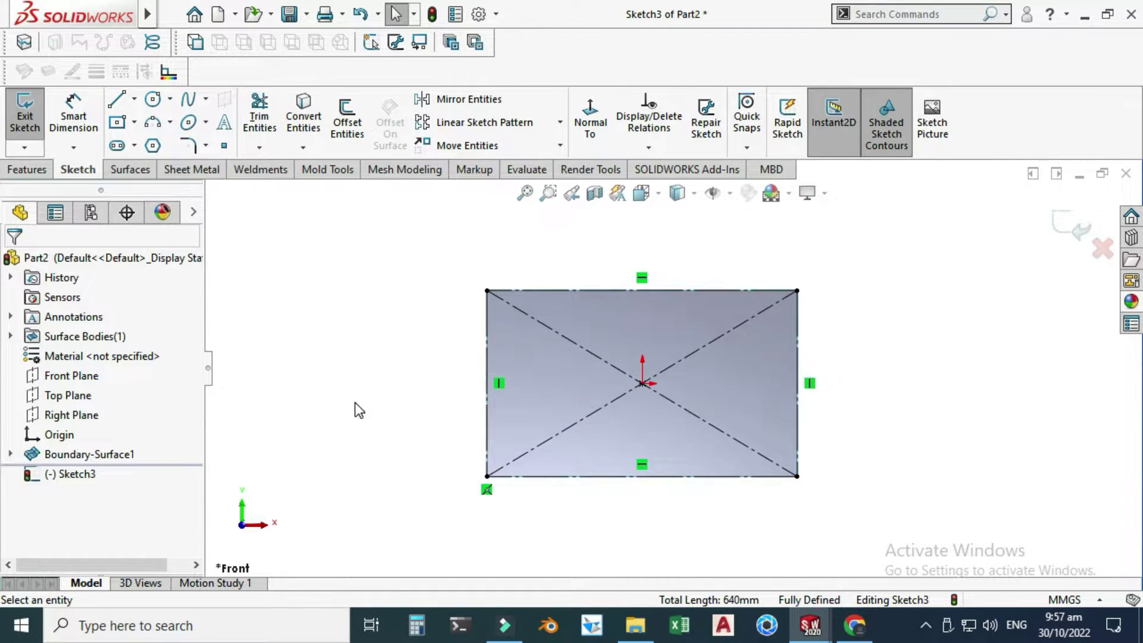
Sketch a shallow three-point arc about 130 mm wide just below the rectangle's top edge.
scroll(622, 306, down, 2)
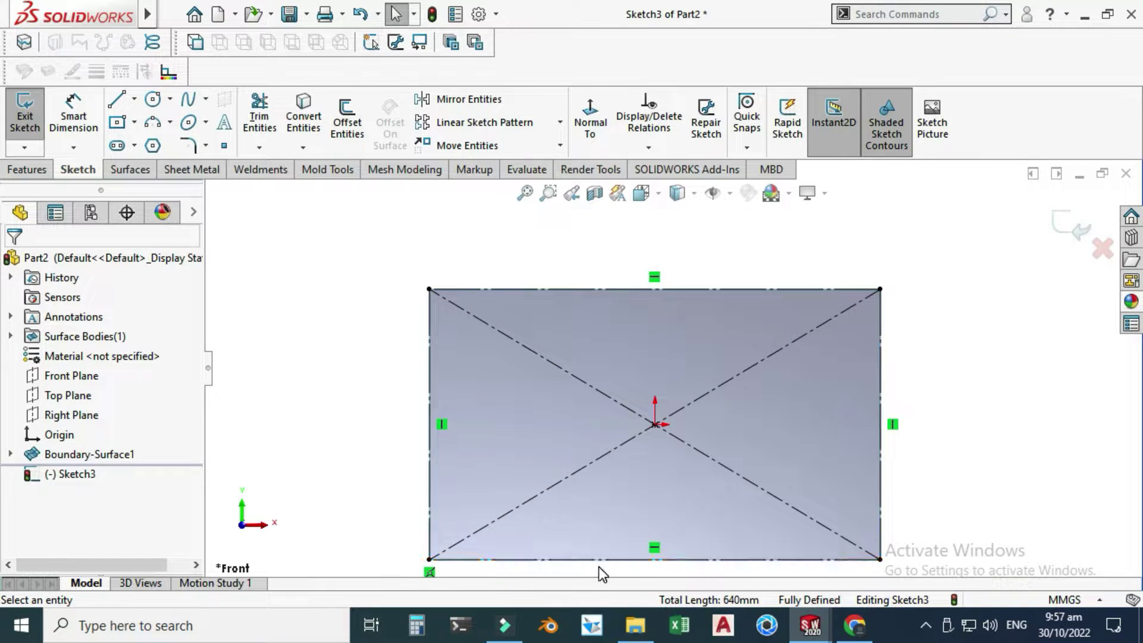
key(z)
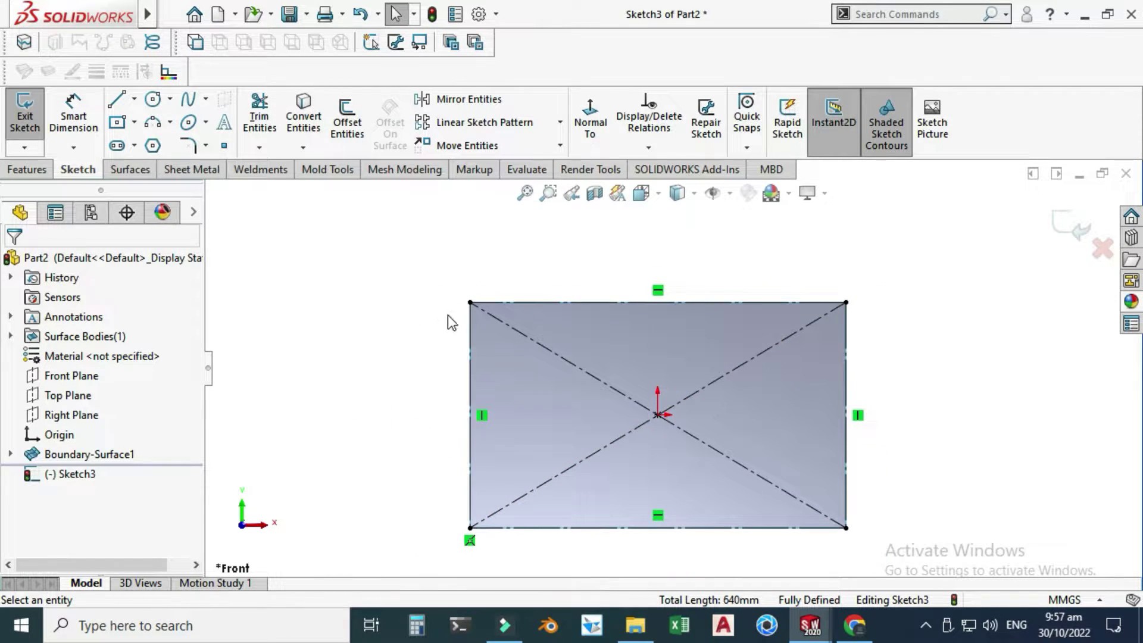
click(171, 122)
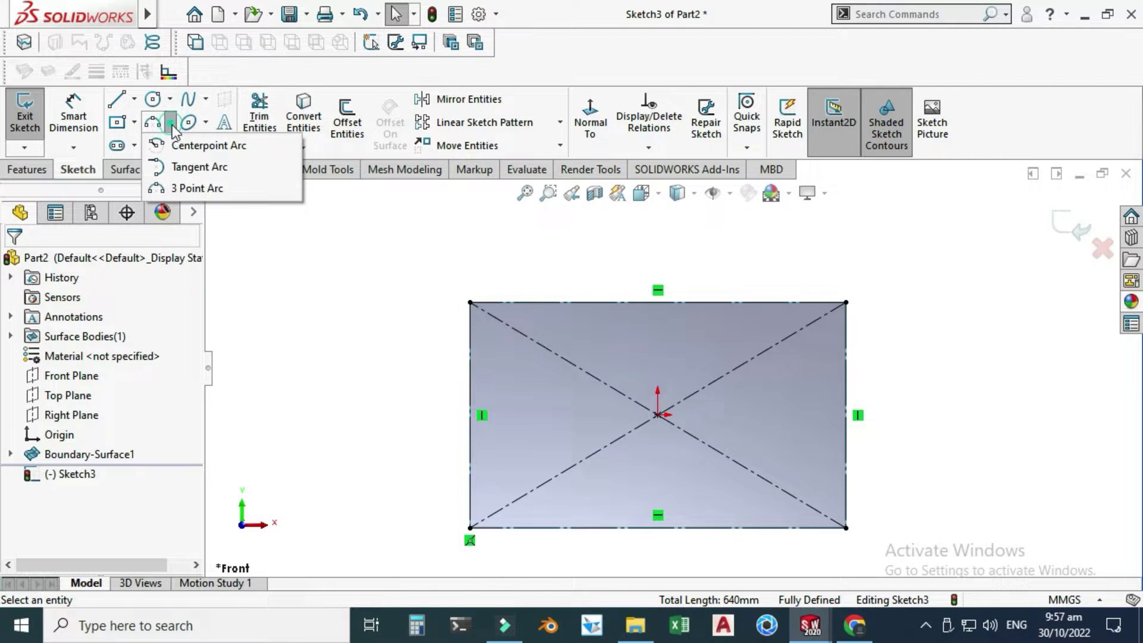
click(202, 188)
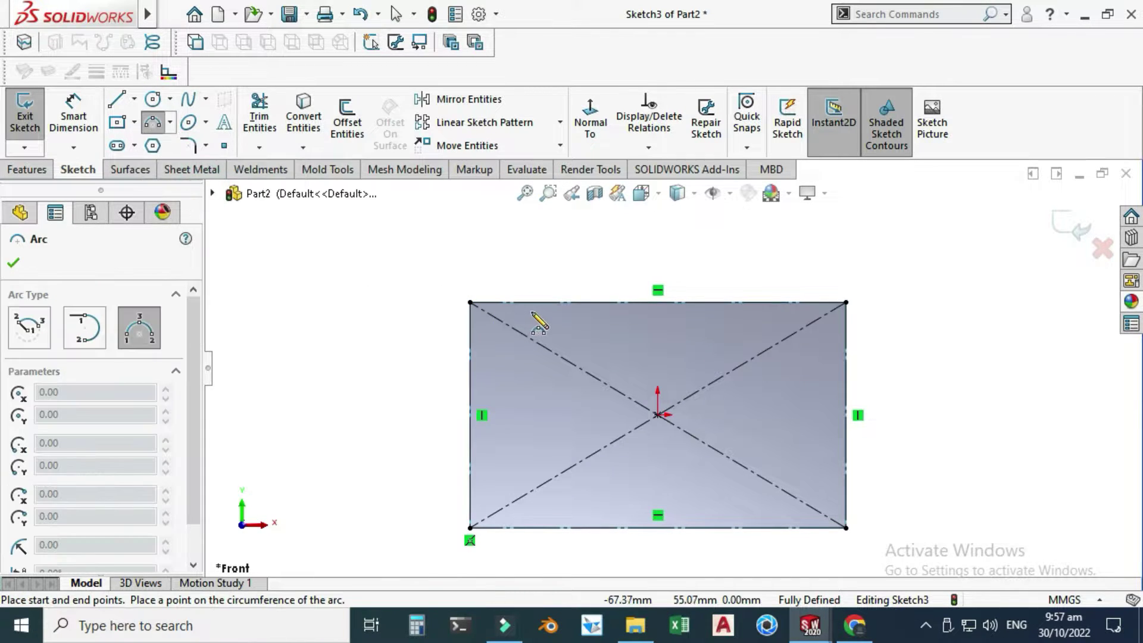
click(541, 319)
click(783, 319)
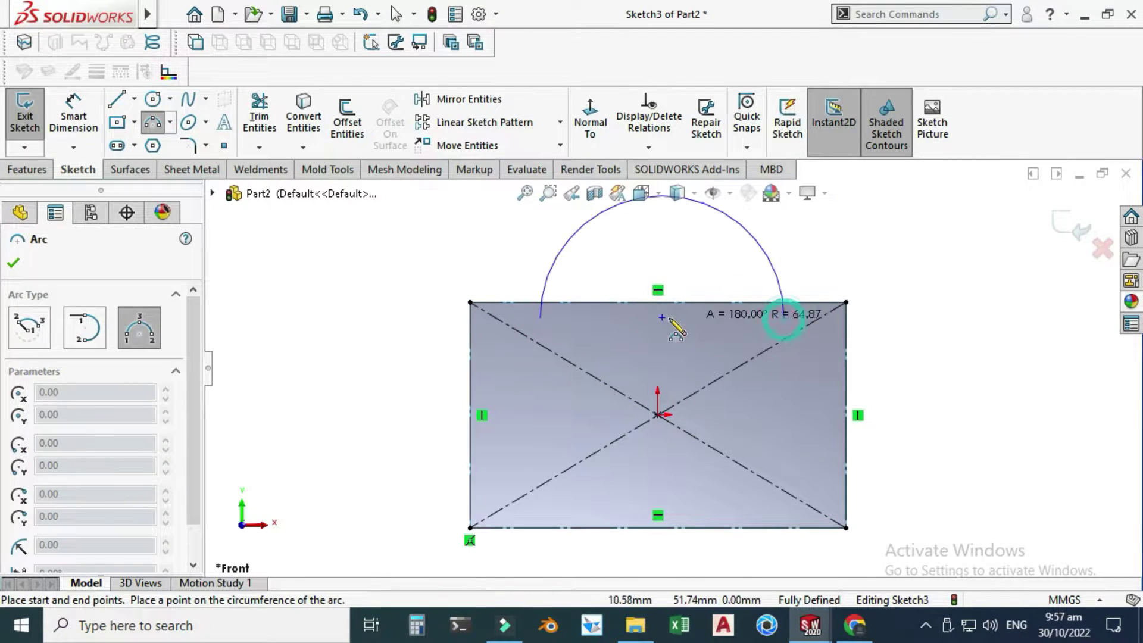
click(660, 314)
key(Escape)
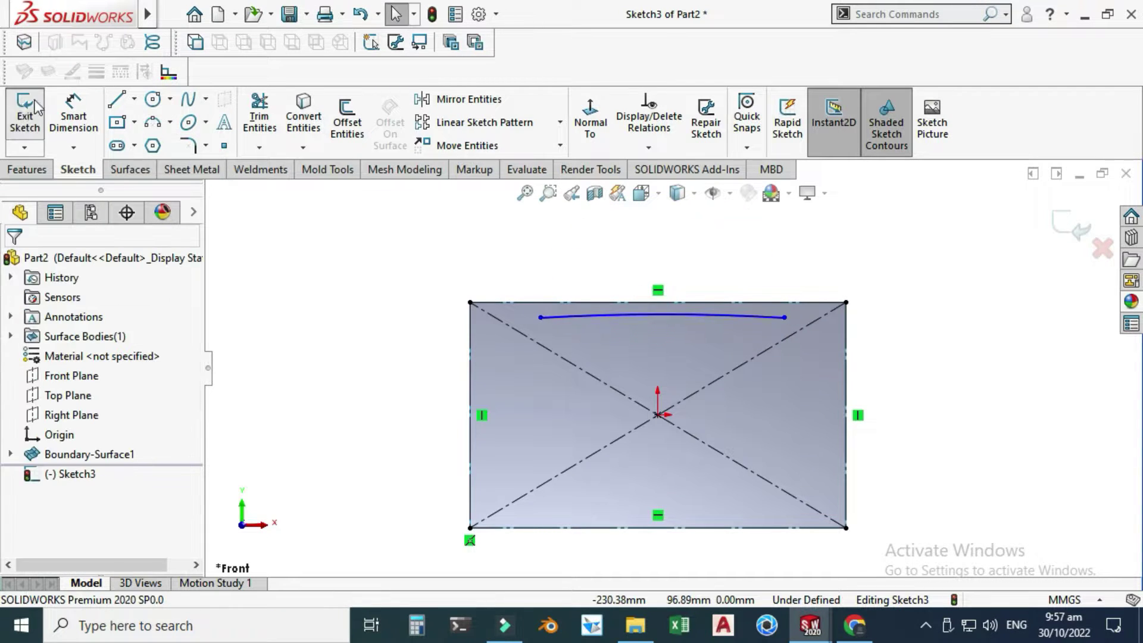
Sketch a shallow three-point arc just inside the rectangle's left edge, bulging outward and slanting inward toward its lower end.
click(171, 123)
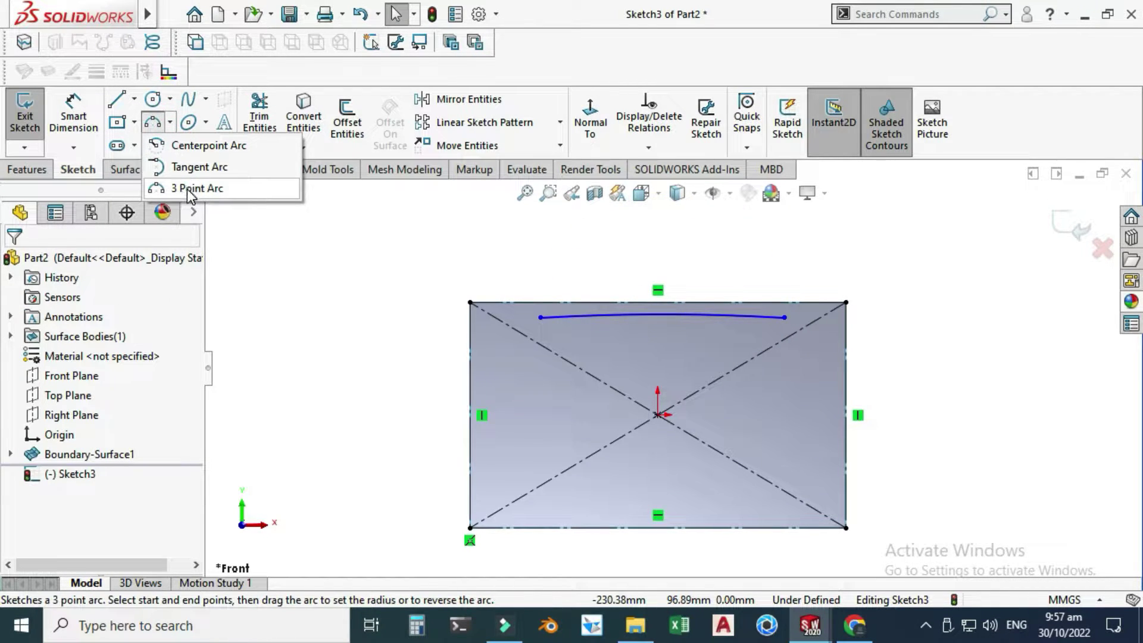
click(202, 188)
click(488, 328)
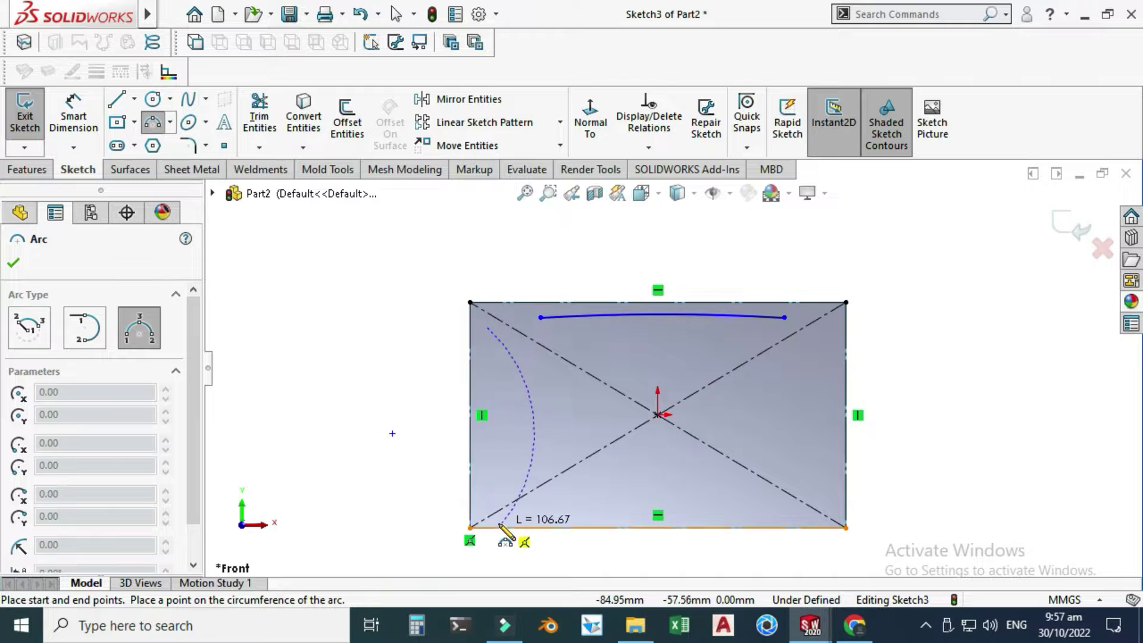
click(499, 520)
click(486, 417)
key(Escape)
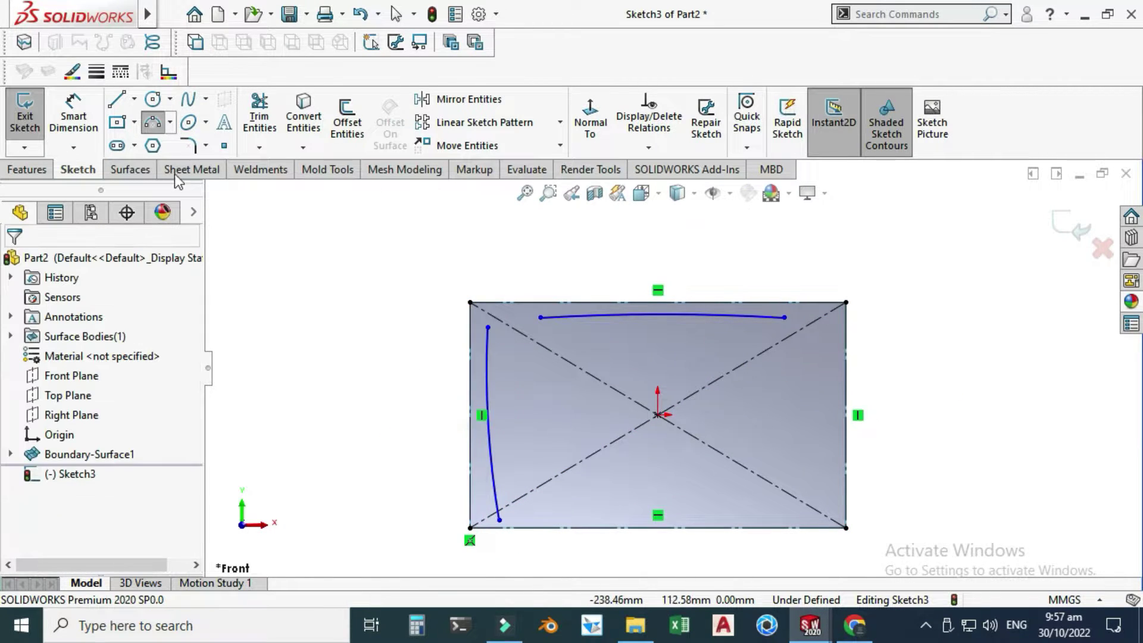
Sketch a small three-point arc about 18 mm across at the upper-left corner, between the two long arcs.
click(171, 122)
click(203, 188)
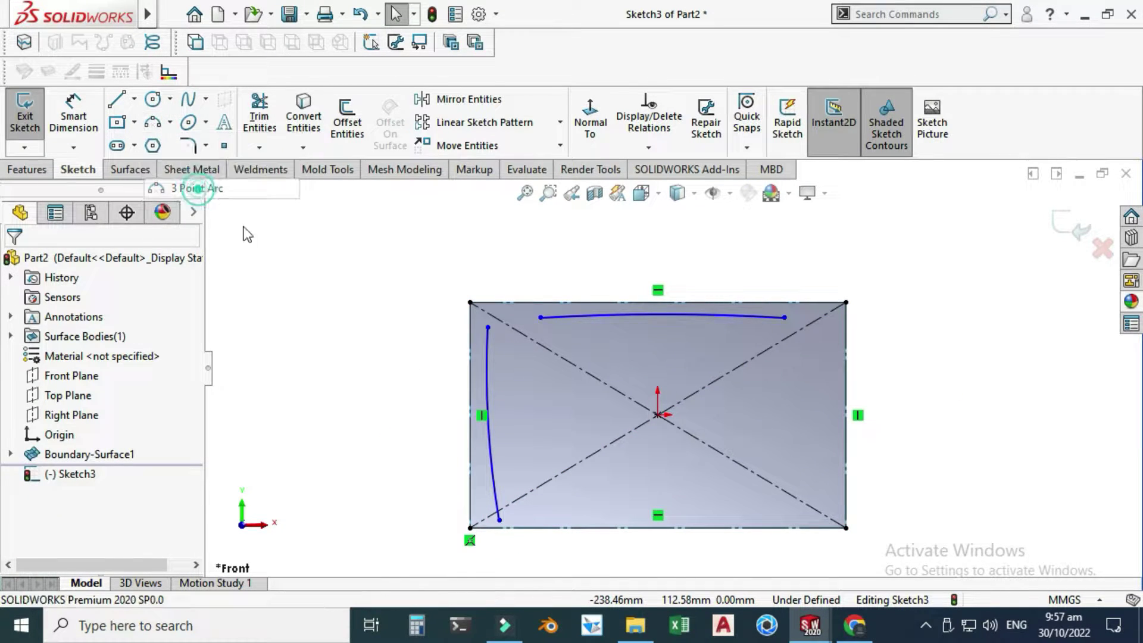
scroll(510, 339, down, 3)
click(587, 309)
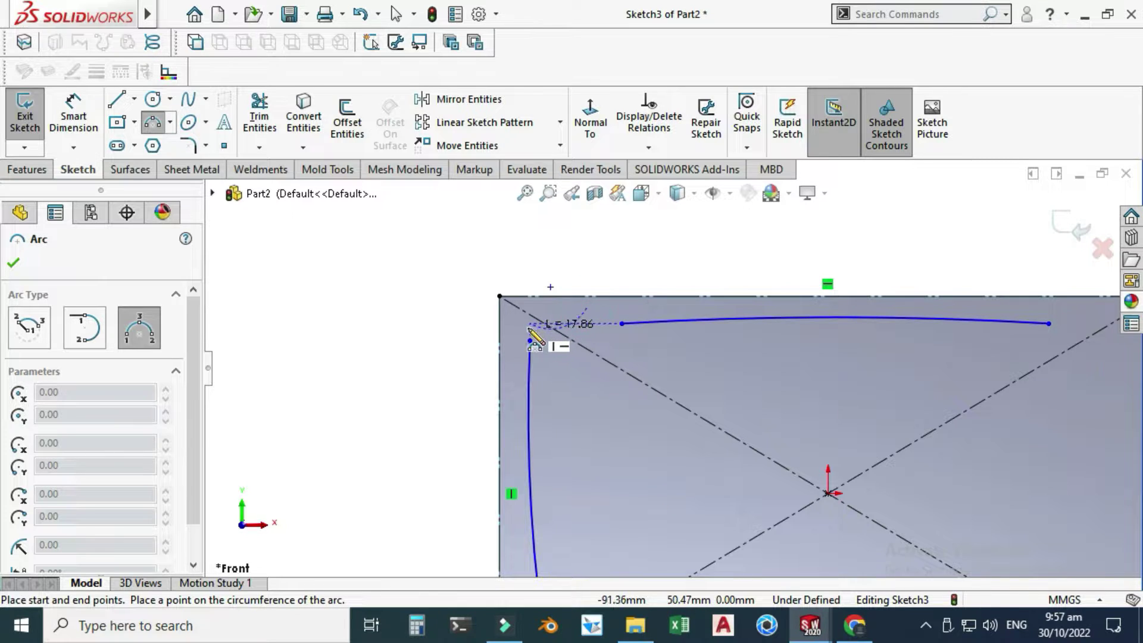
click(529, 326)
click(559, 305)
key(Escape)
scroll(619, 334, down, 2)
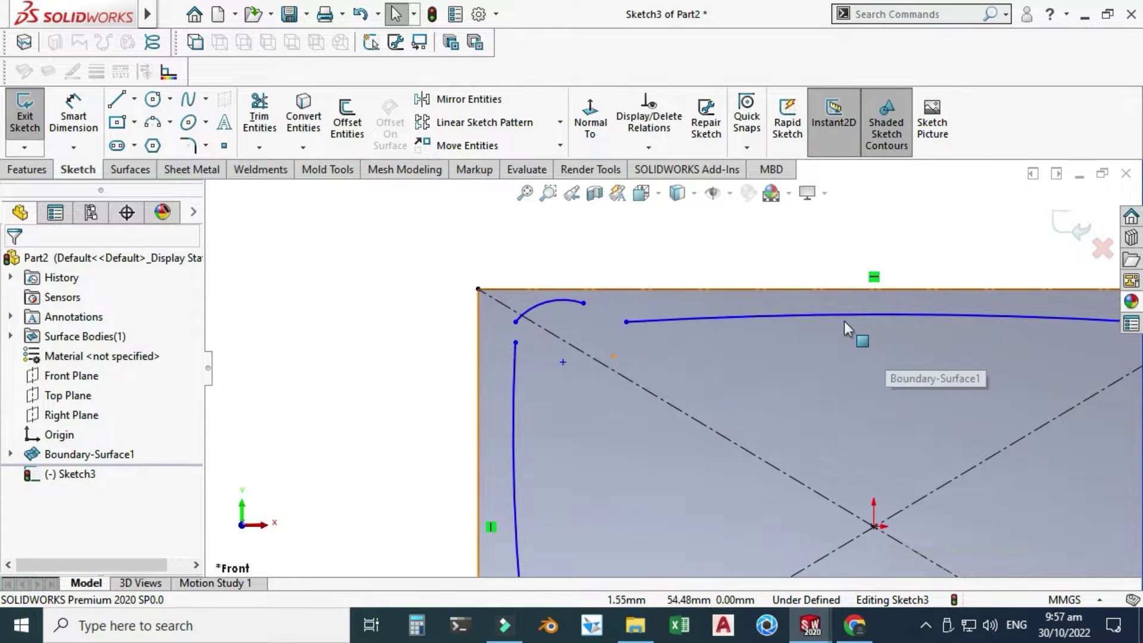
Make the upper arc's midpoint coincident with the midpoint of the rectangle's top edge.
scroll(834, 327, up, 2)
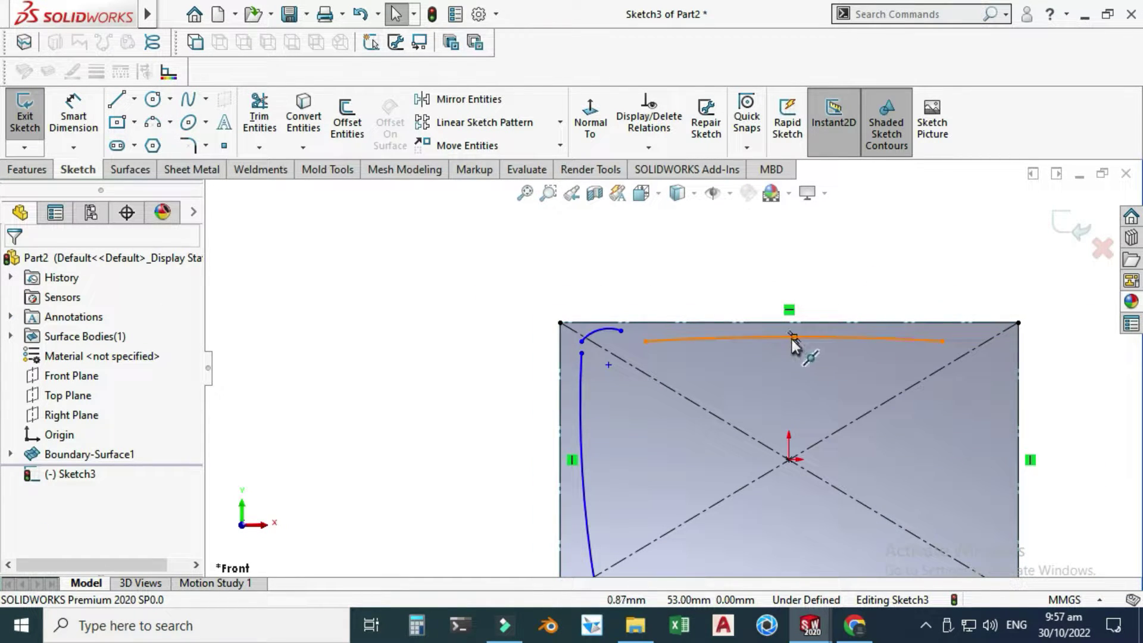
click(793, 338)
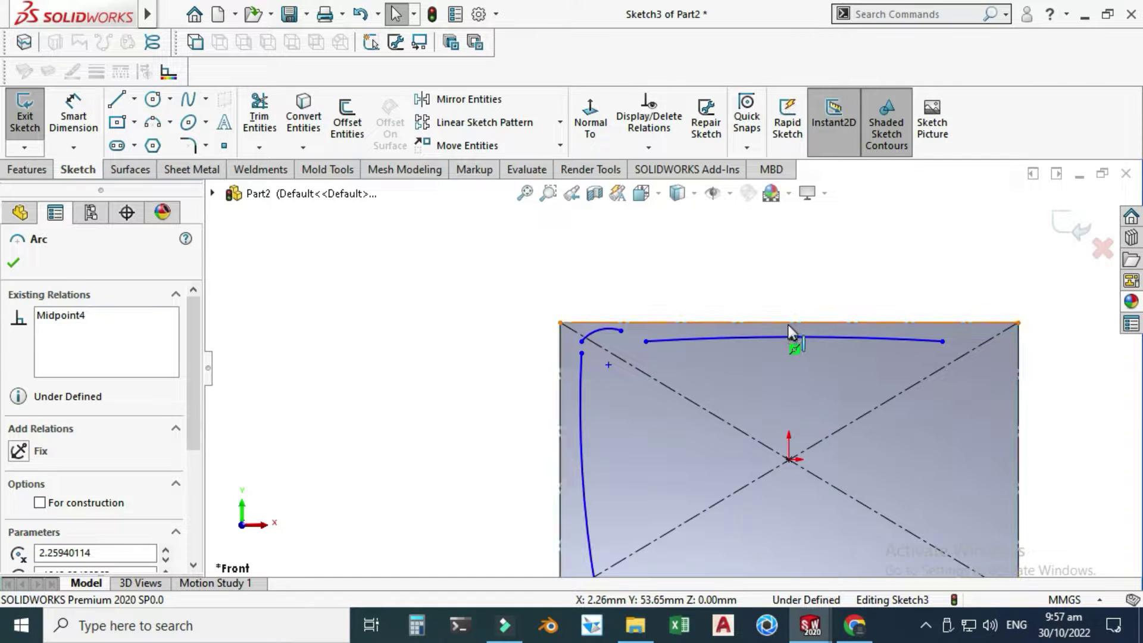
click(788, 323)
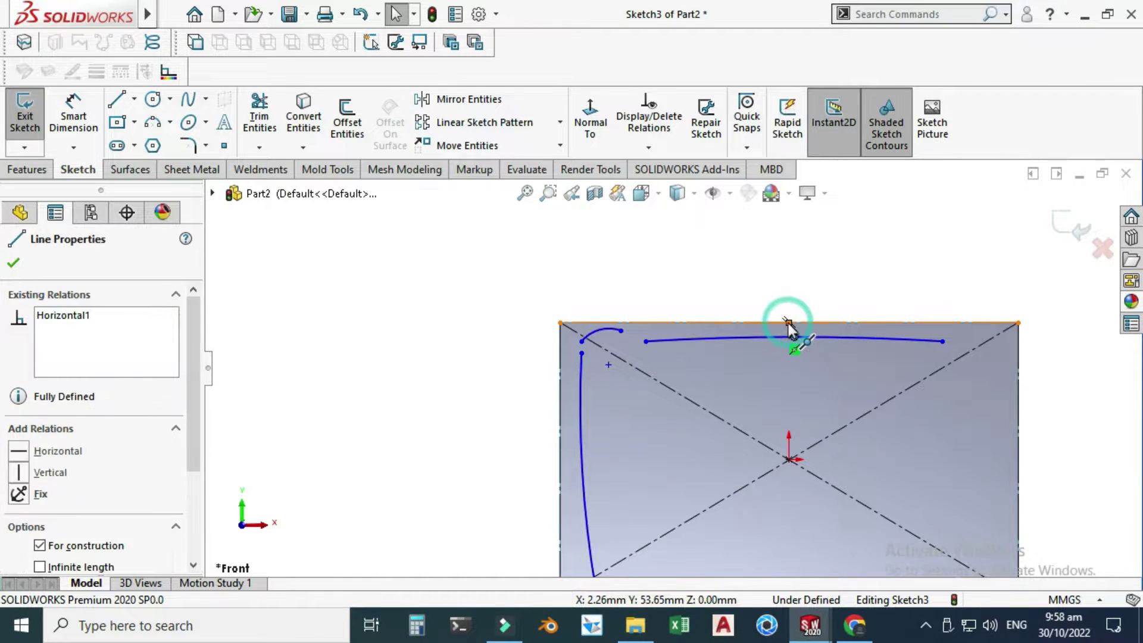
ctrl+click(788, 323)
click(893, 242)
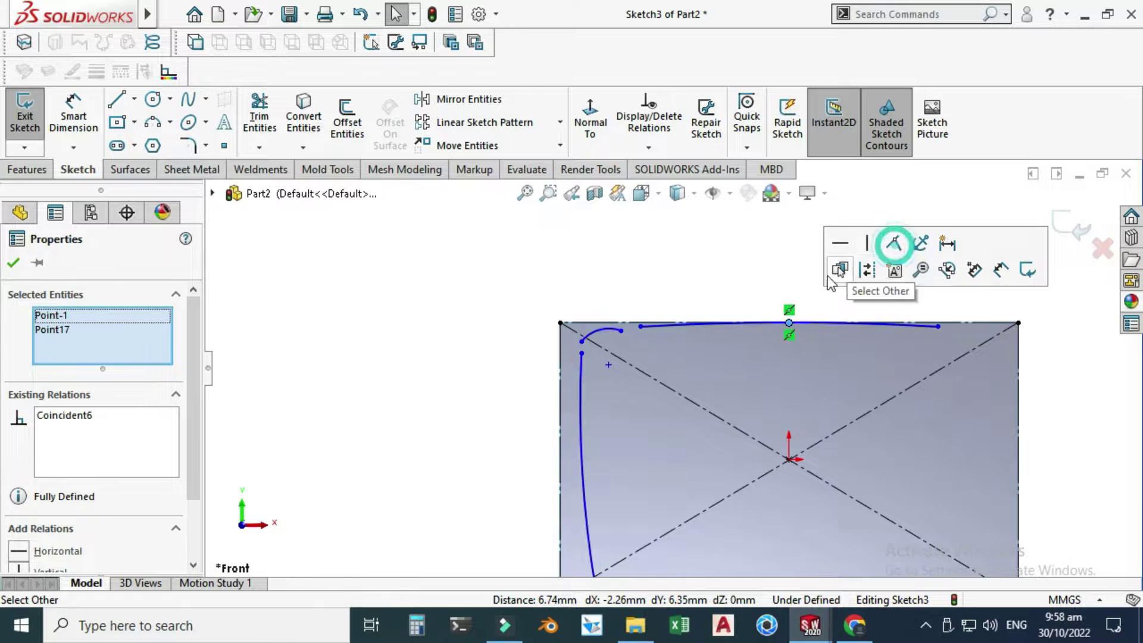
Add a horizontal relation between the two endpoints of the upper arc.
click(641, 326)
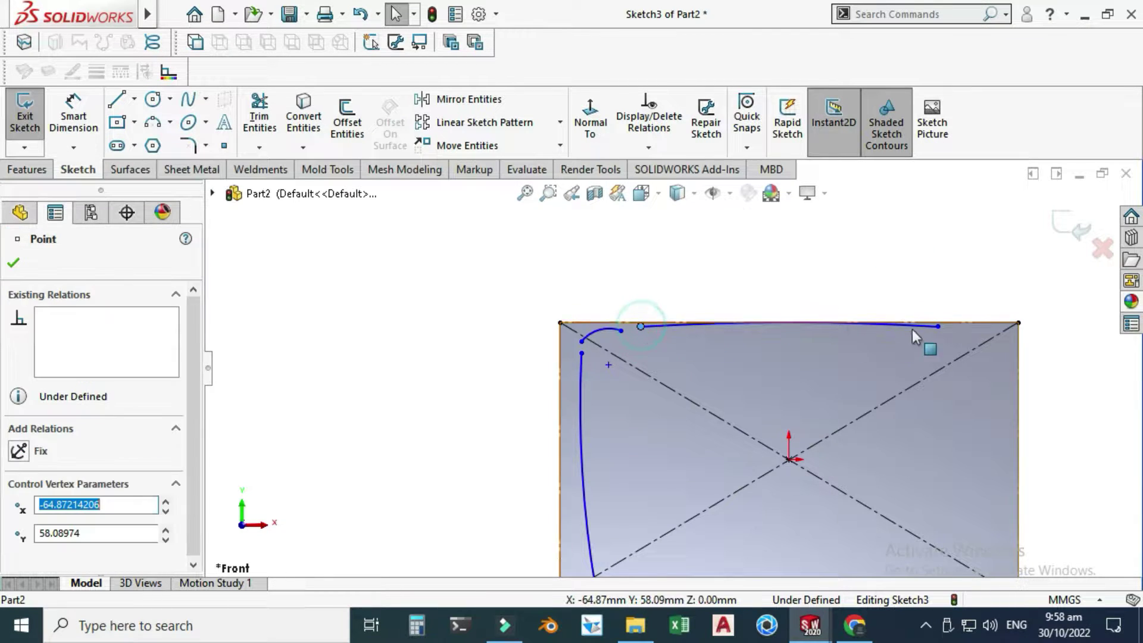
ctrl+click(937, 325)
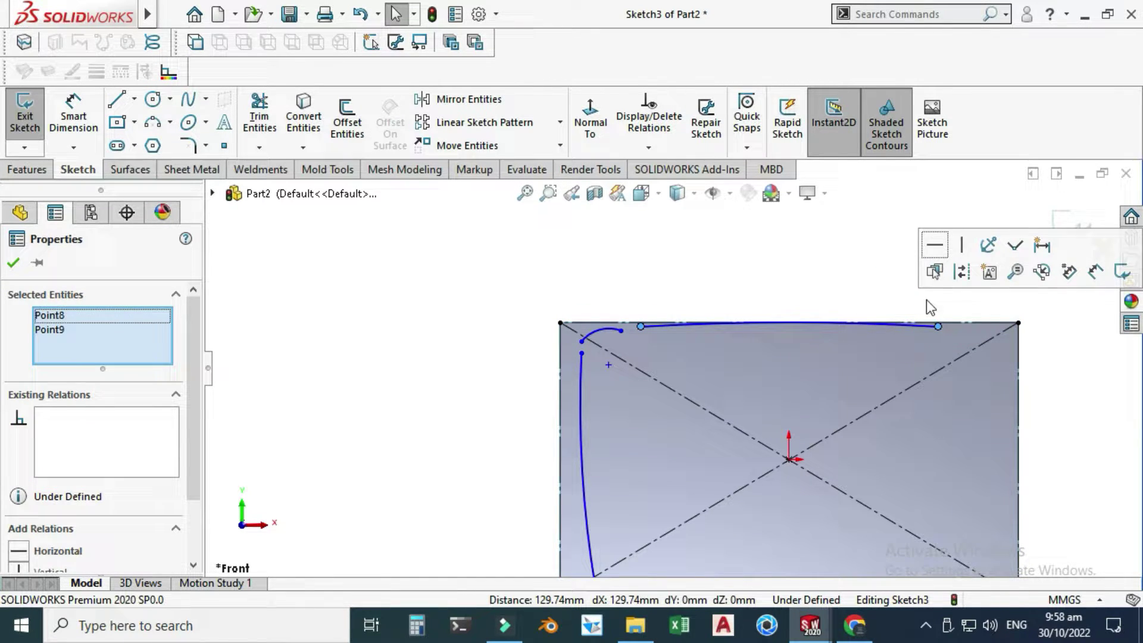
click(935, 243)
Add a vertical relation between the two endpoints of the left arc.
scroll(693, 267, up, 3)
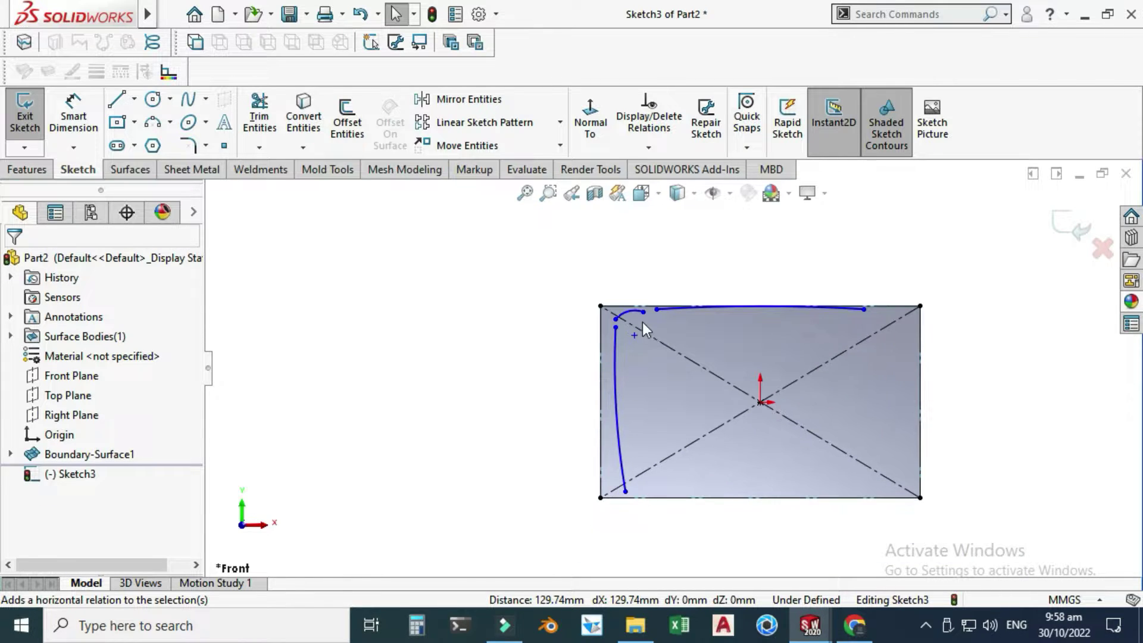
click(615, 322)
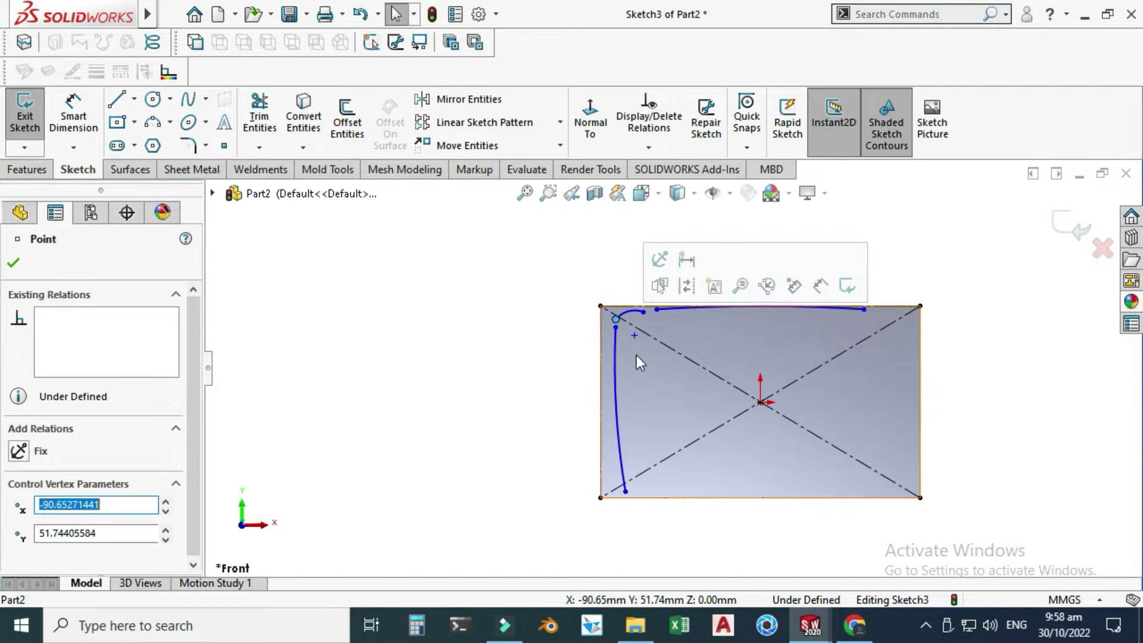
key(Escape)
click(616, 328)
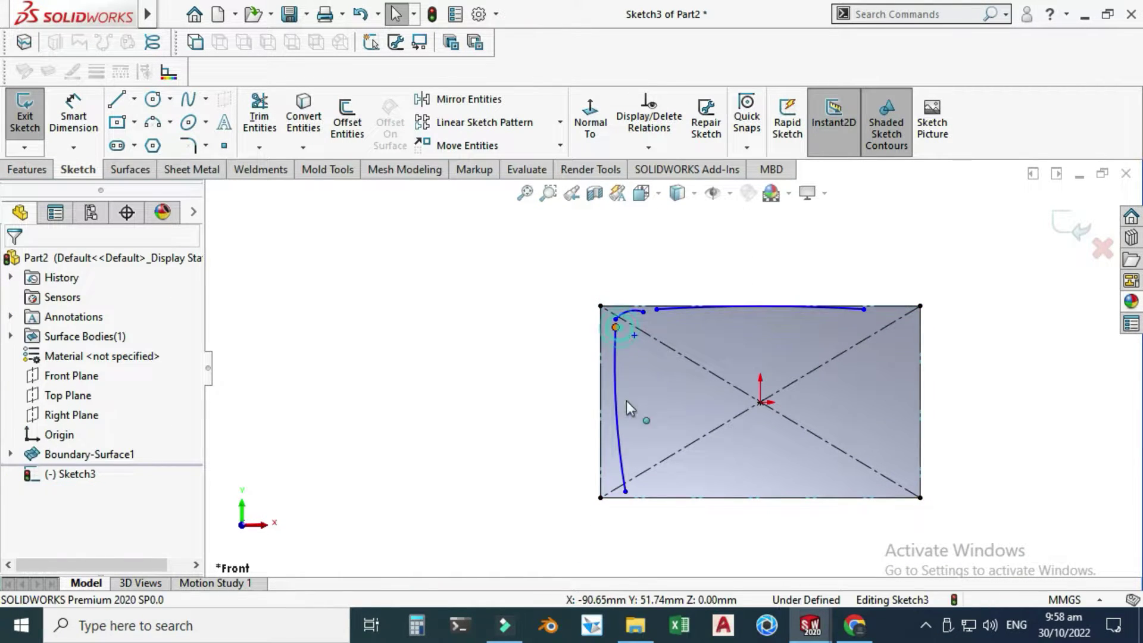
ctrl+click(625, 491)
click(700, 408)
key(Escape)
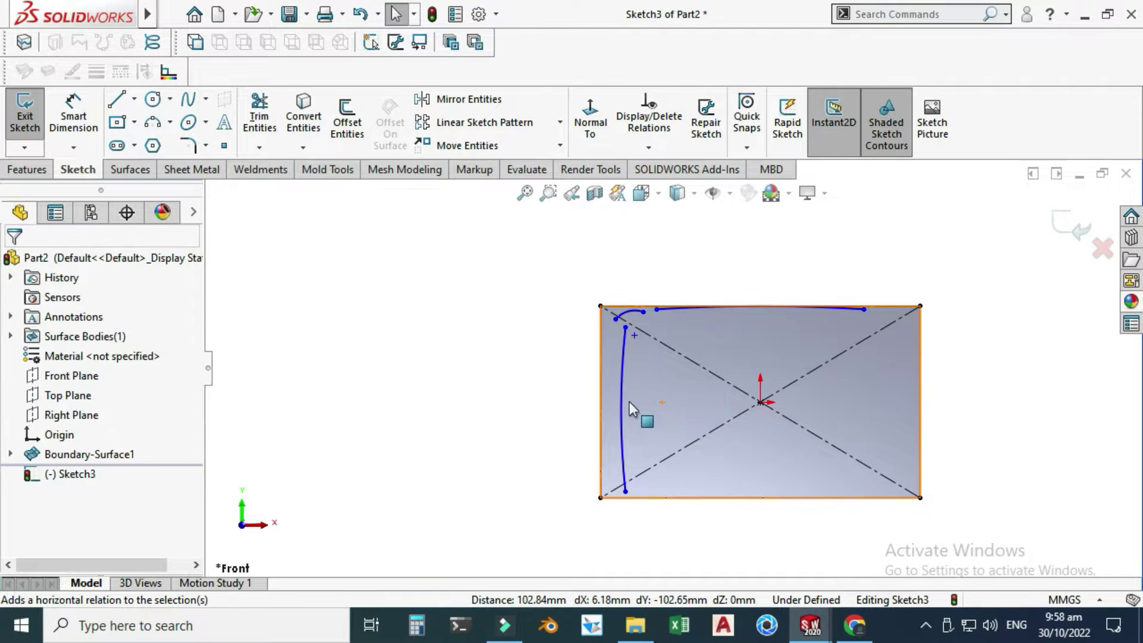
Make the left arc's midpoint coincident with the midpoint of the rectangle's left edge.
click(619, 407)
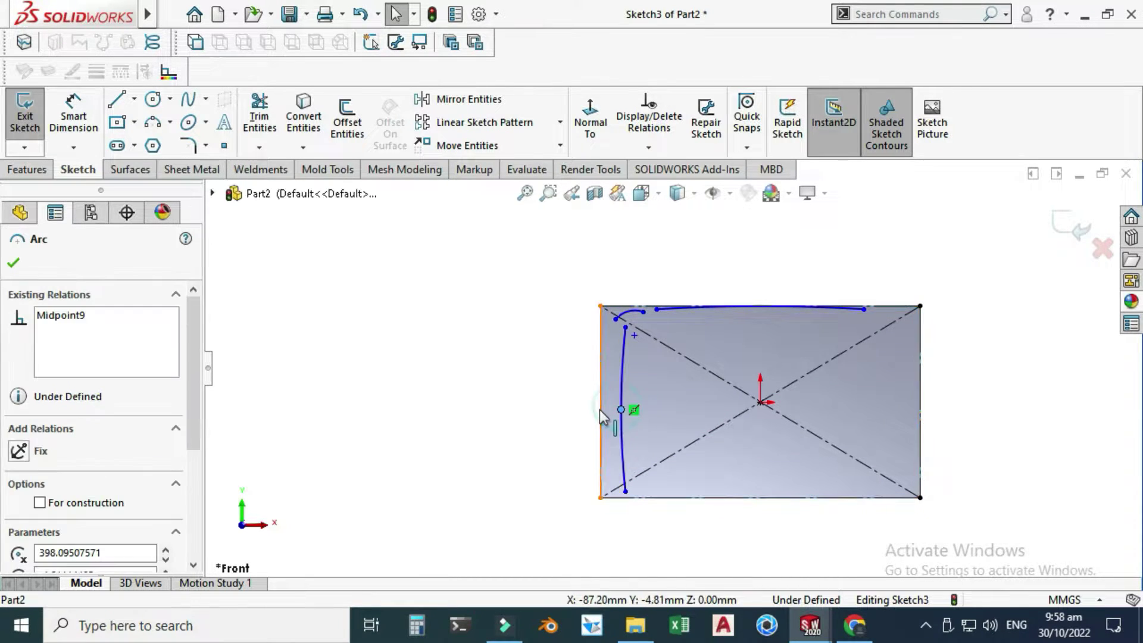
ctrl+click(601, 401)
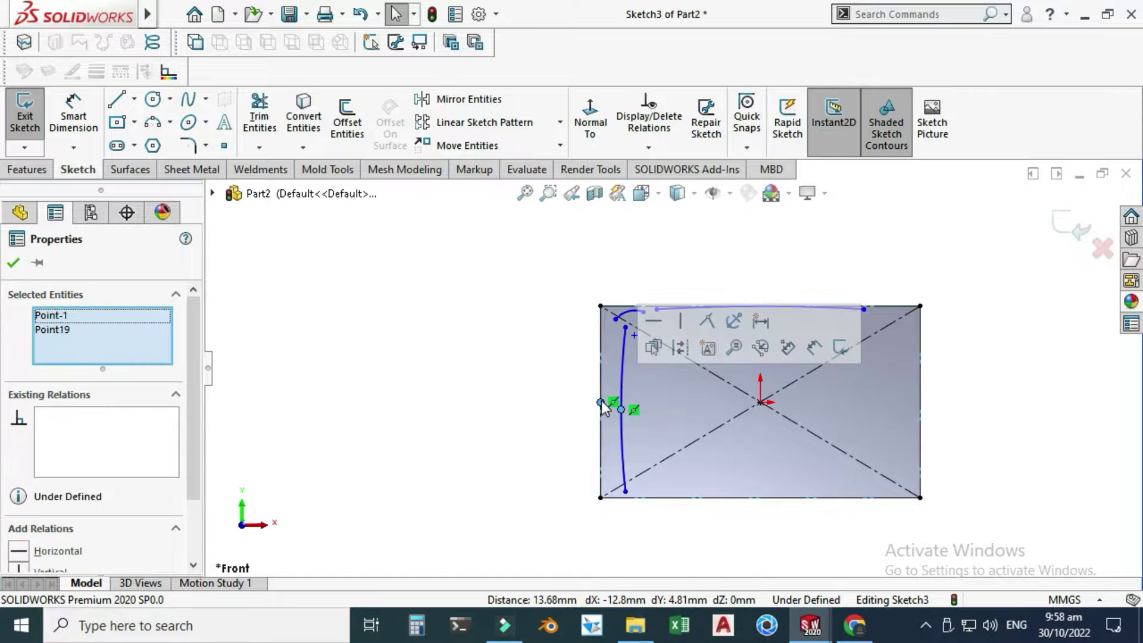
click(707, 322)
key(Escape)
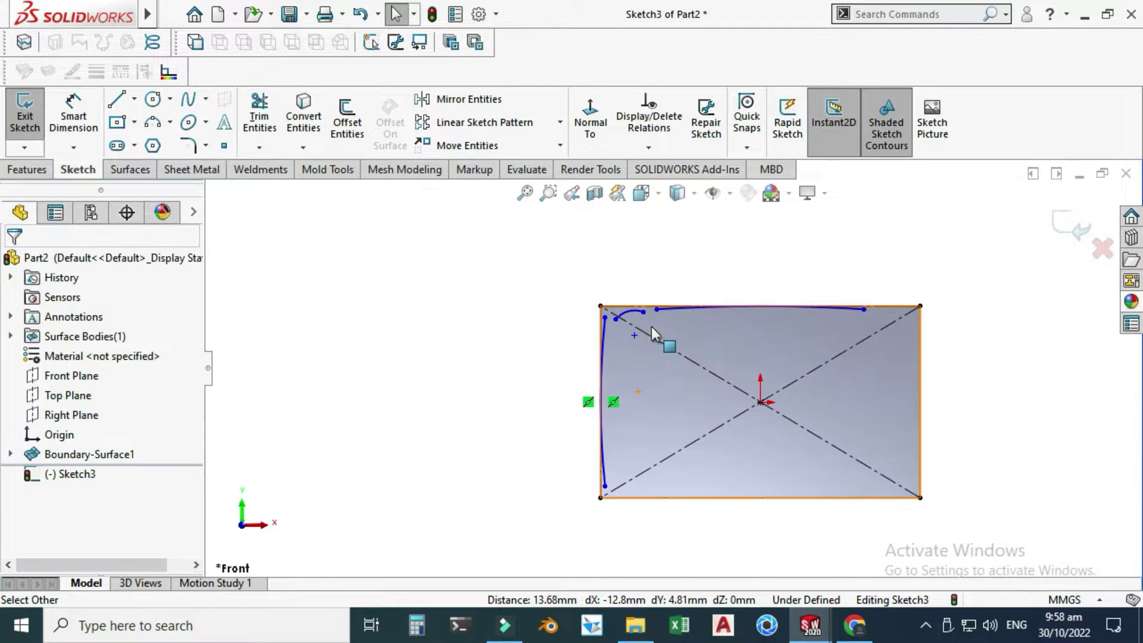
Dimension the upper arc with a radius of 500 mm.
scroll(651, 326, down, 2)
scroll(625, 333, up, 2)
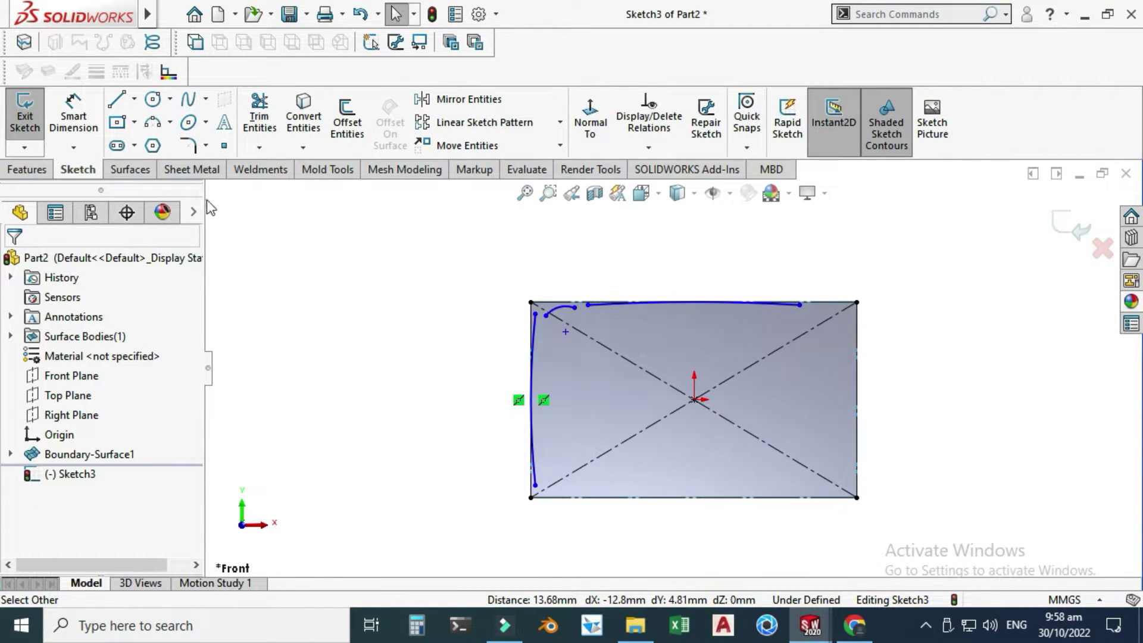
click(76, 113)
click(677, 306)
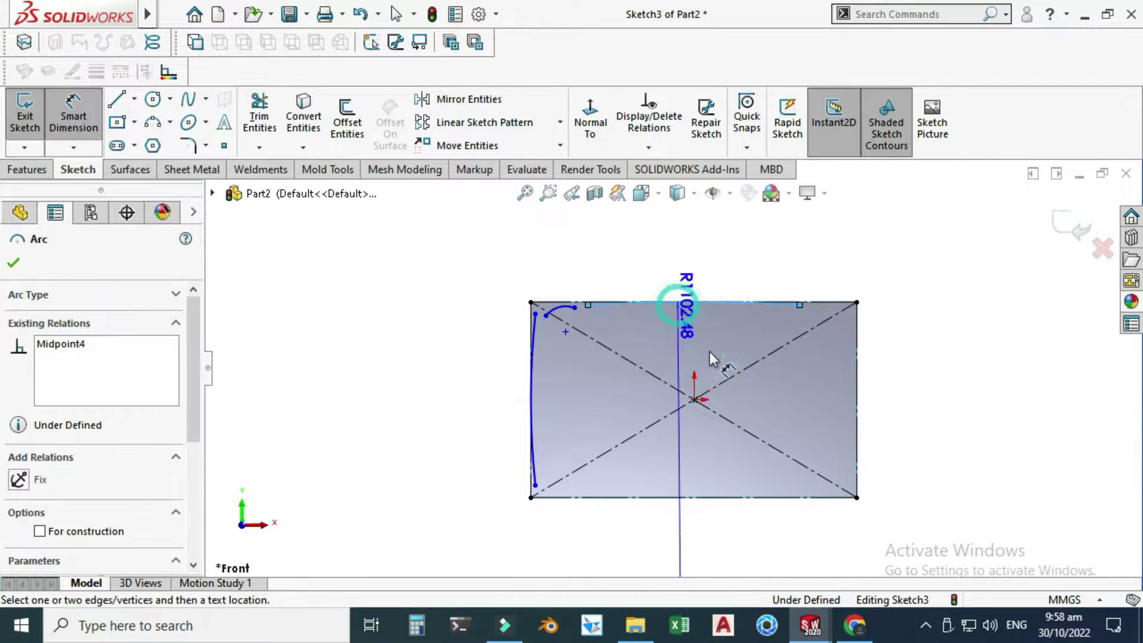
click(752, 391)
text(500)
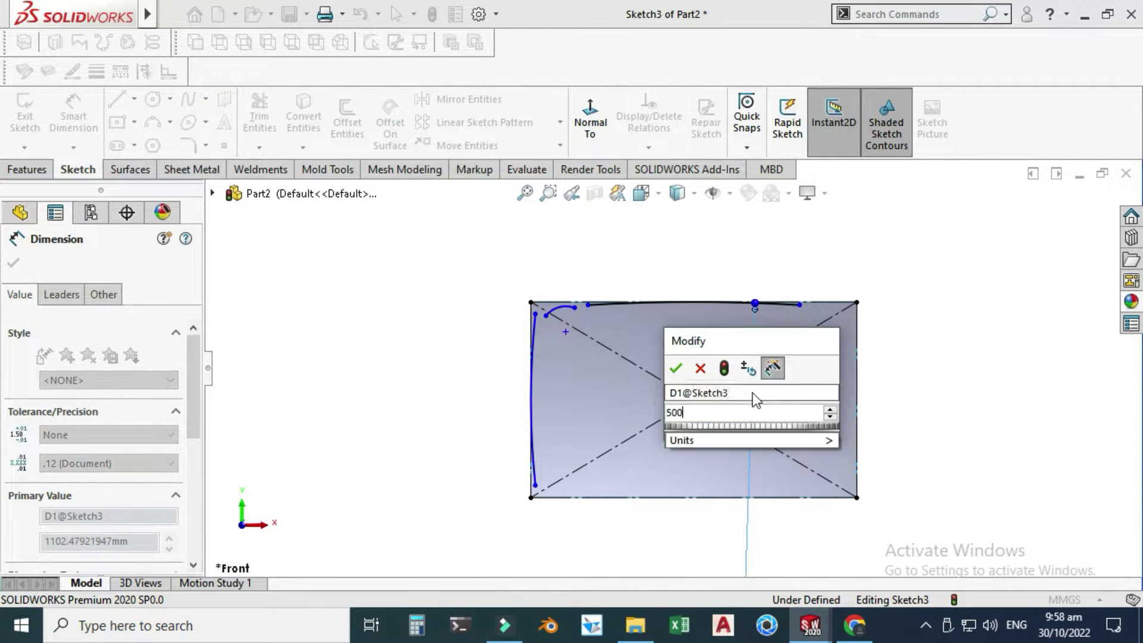
key(Return)
key(Escape)
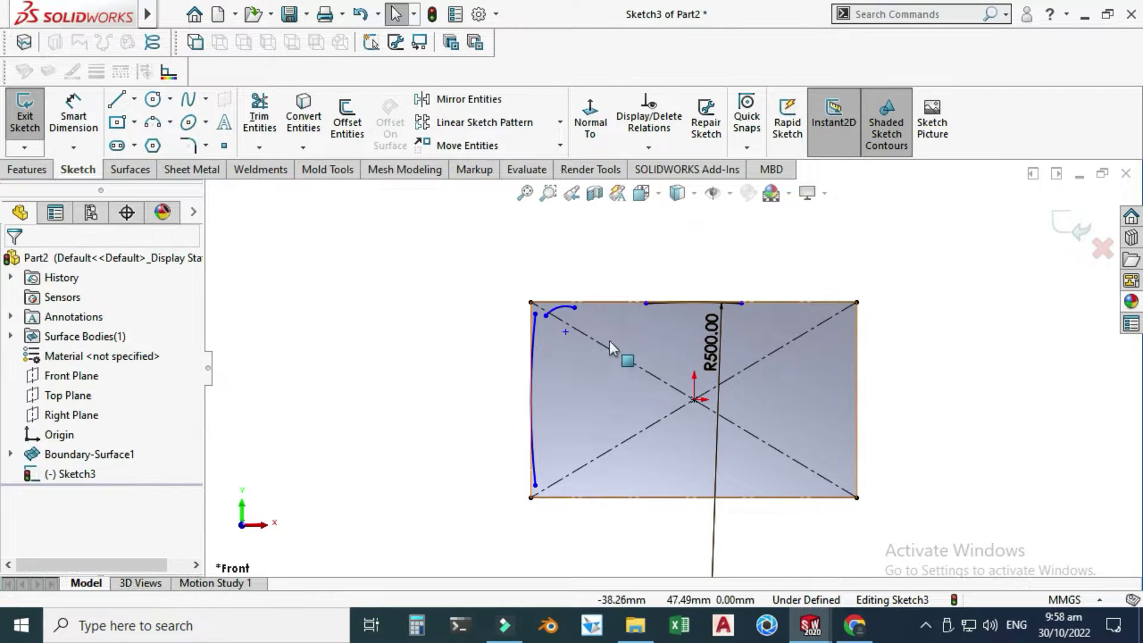
Dimension the left arc with a radius of 250 mm.
scroll(595, 345, down, 3)
click(66, 119)
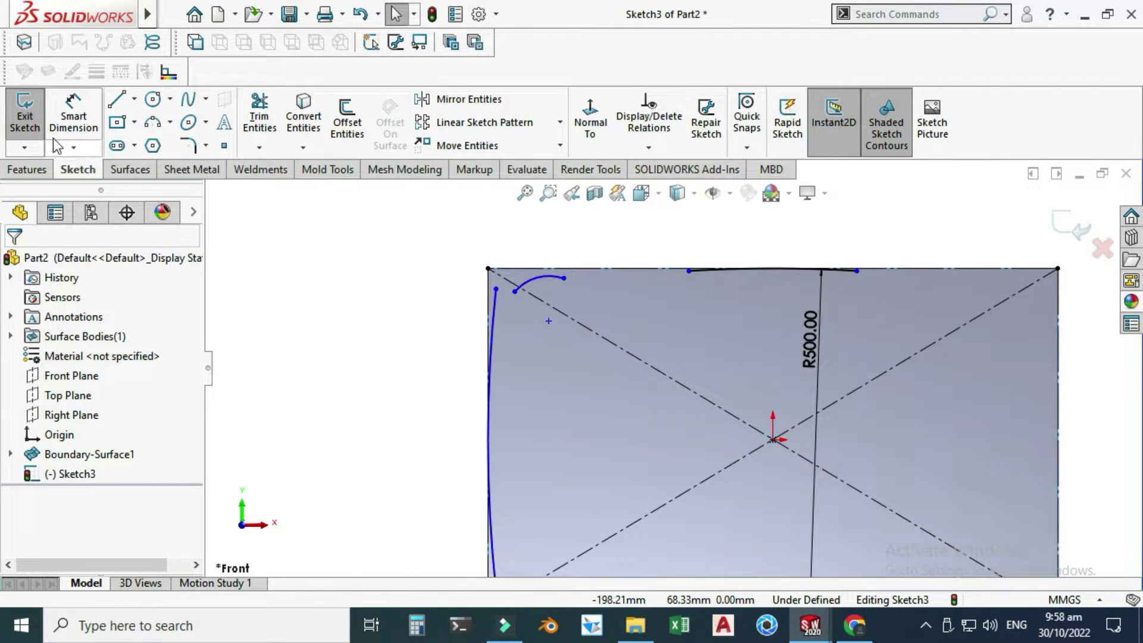
click(489, 371)
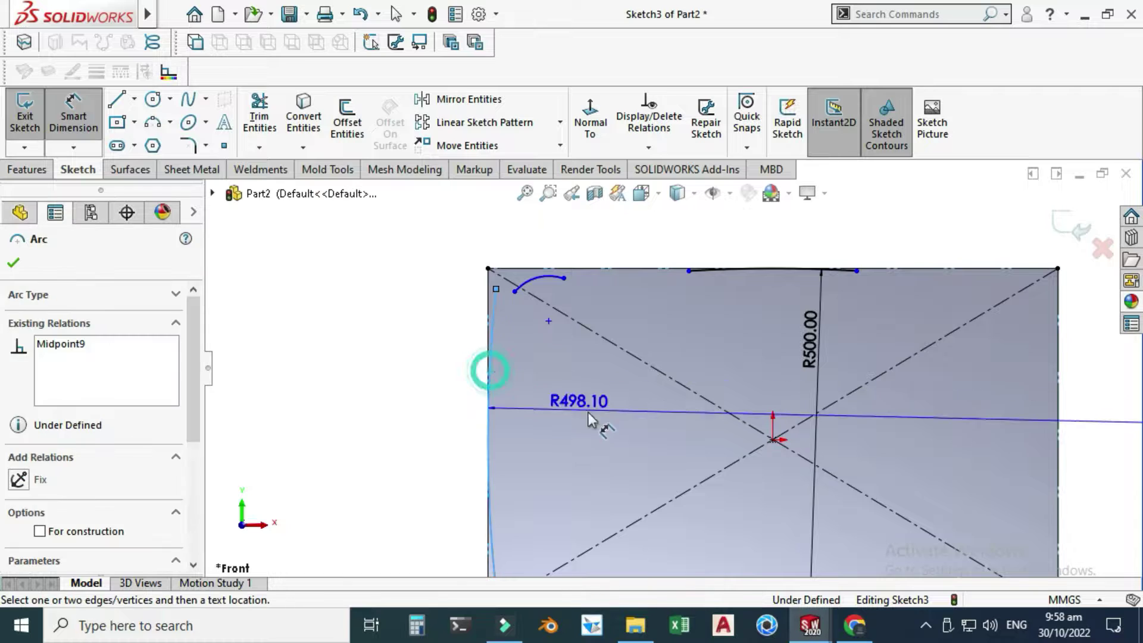
click(619, 422)
text(250)
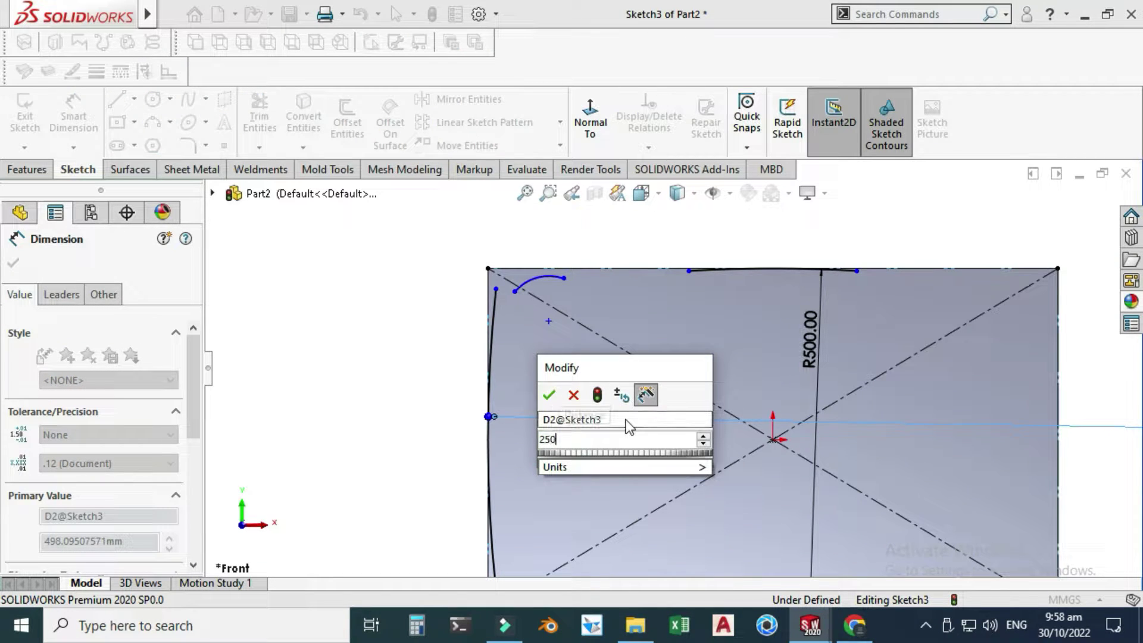
key(Return)
key(Escape)
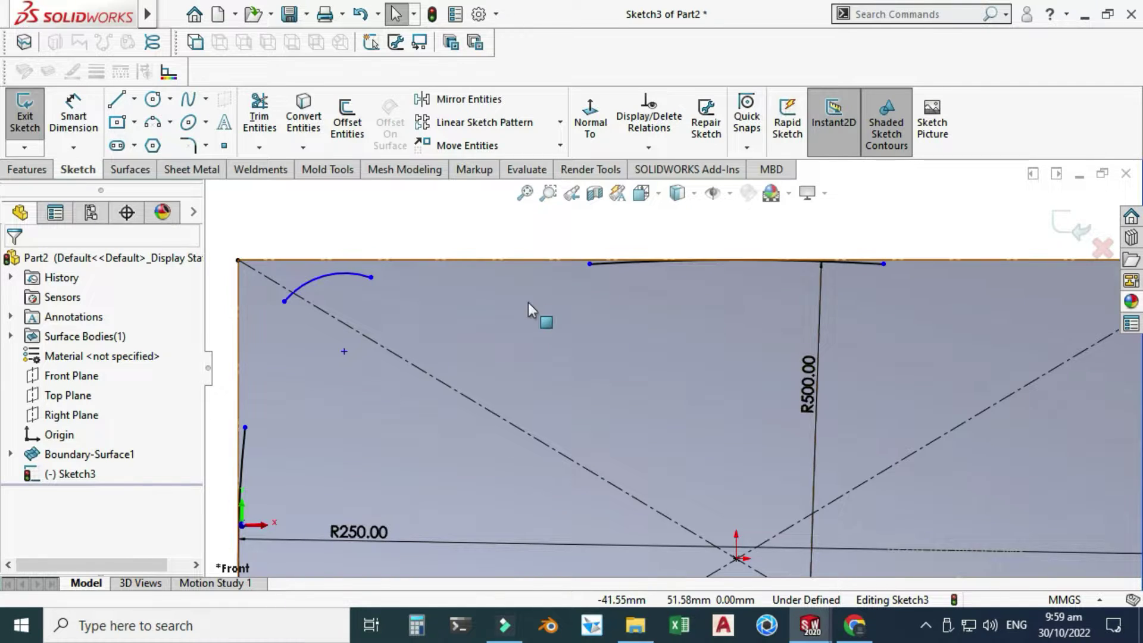
Lengthen the upper and left arcs by moving their free endpoints close to the small corner arc.
drag(589, 266, 493, 293)
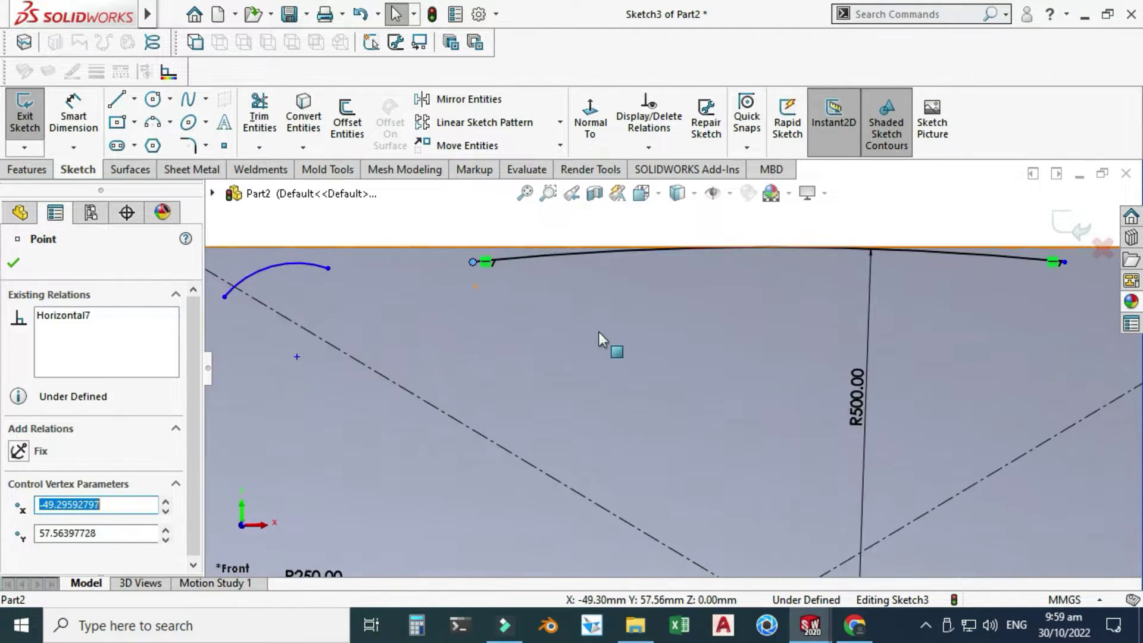
key(Escape)
scroll(486, 394, up, 3)
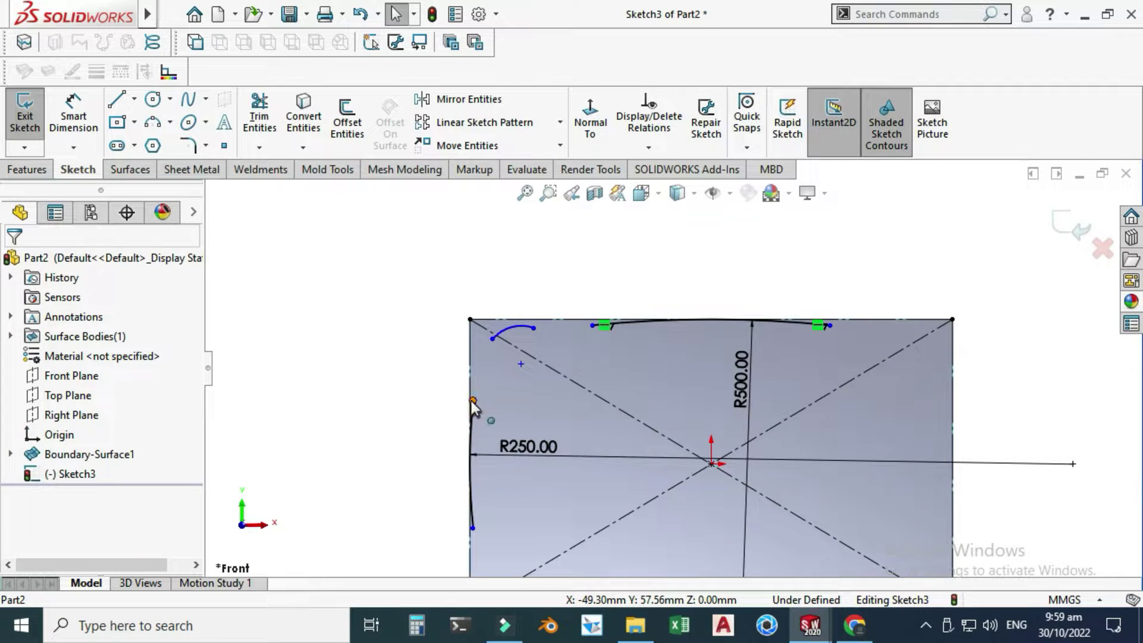
drag(473, 401, 488, 361)
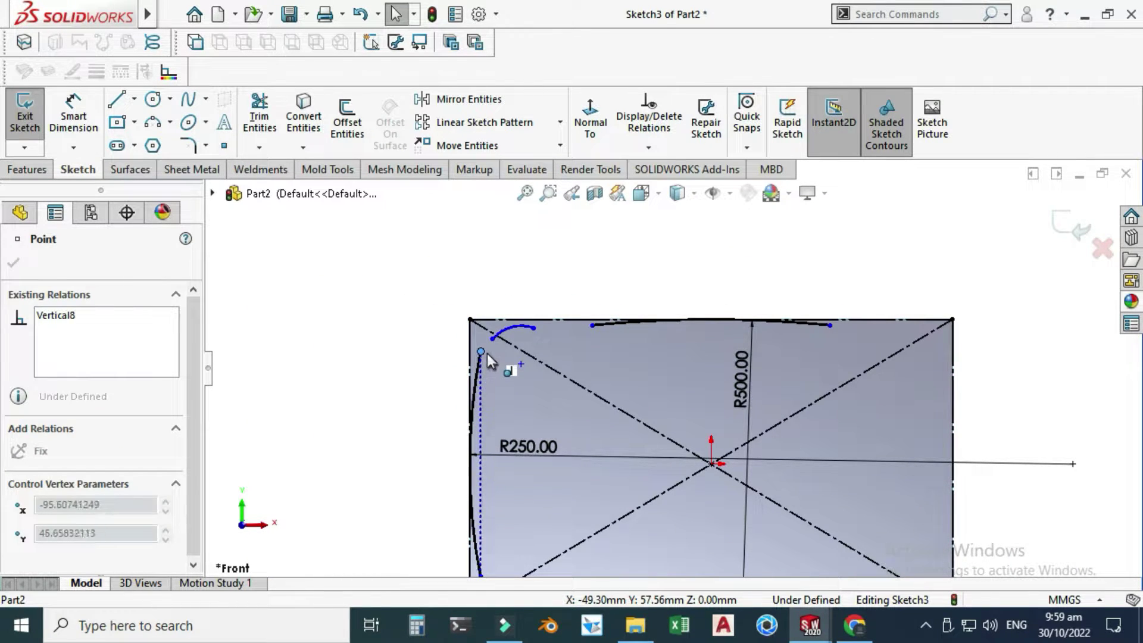
key(Escape)
scroll(549, 341, down, 2)
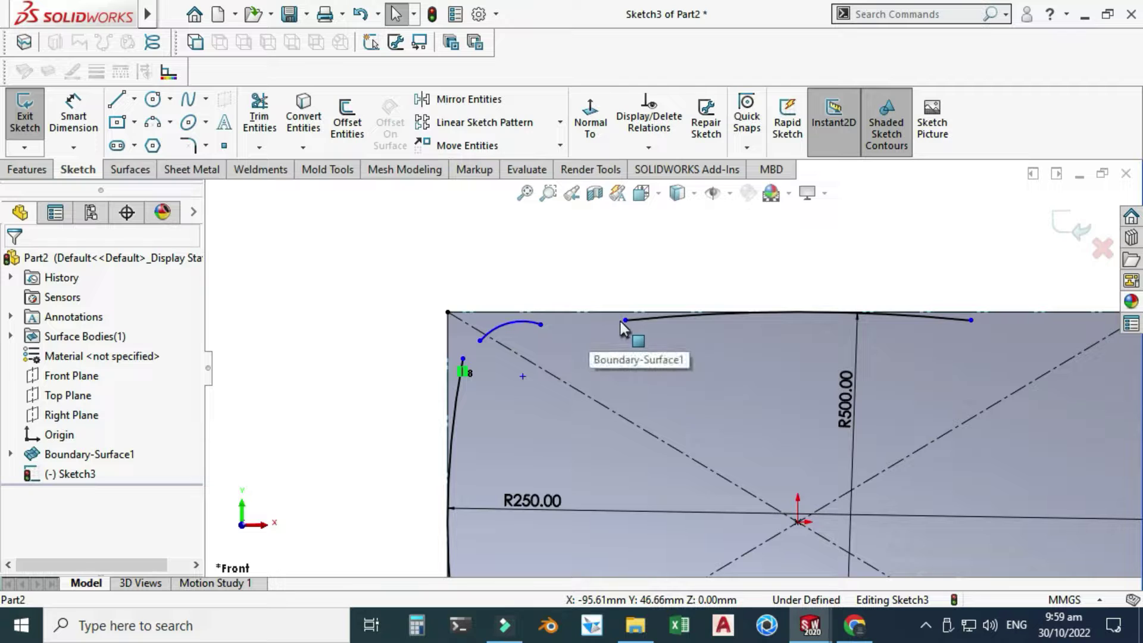
drag(623, 323, 545, 337)
key(Escape)
Make the small corner arc tangent to the upper arc.
scroll(555, 366, down, 3)
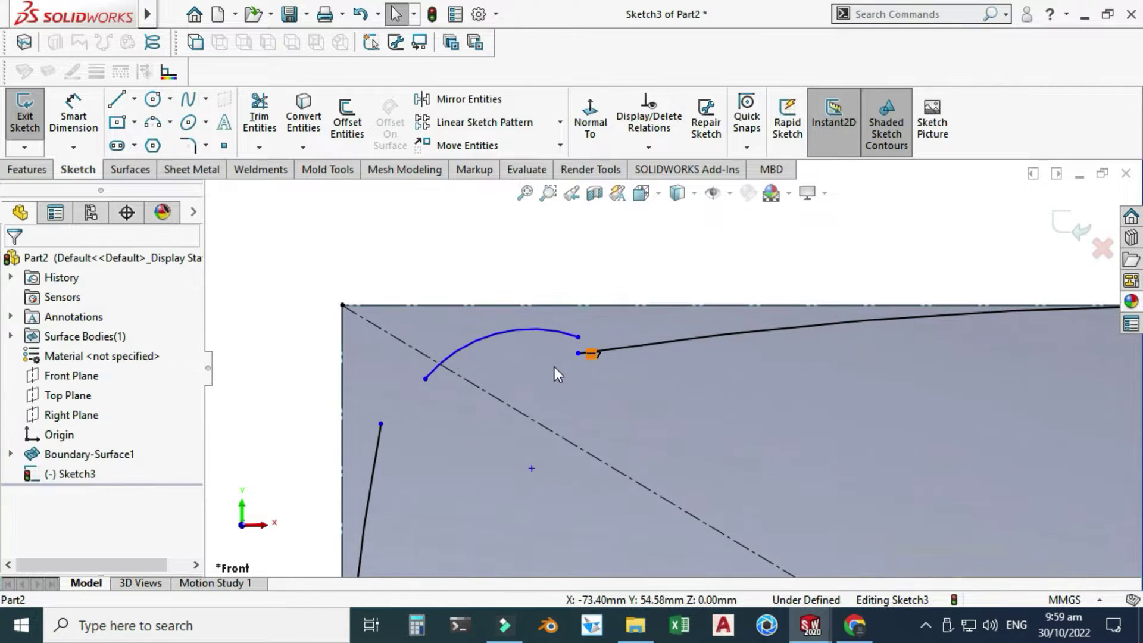
click(566, 338)
ctrl+click(627, 348)
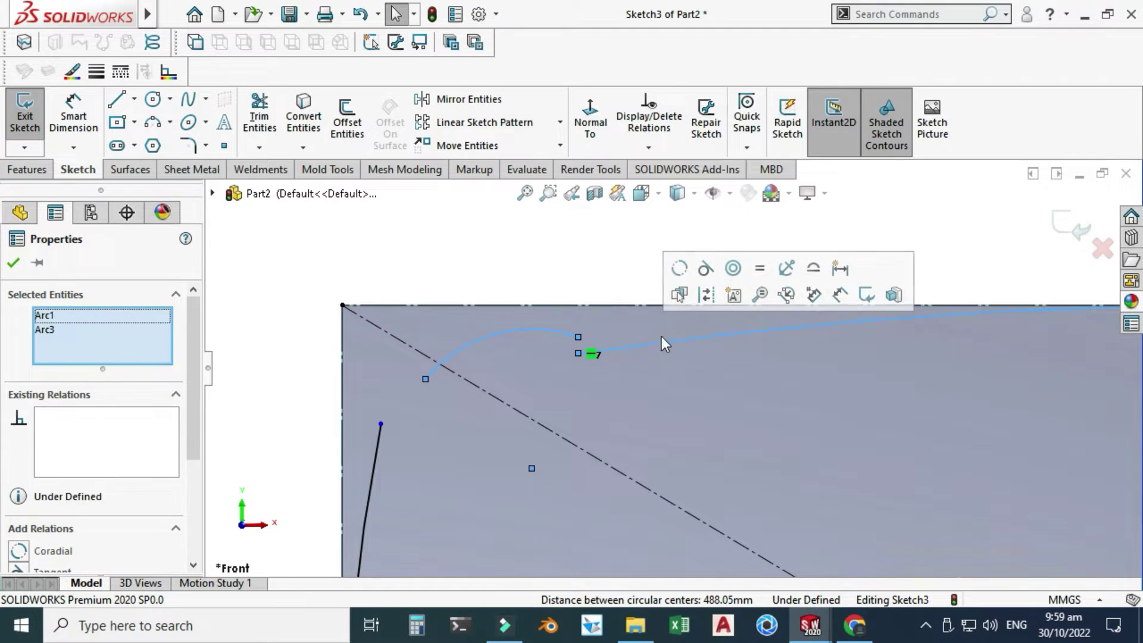
click(704, 268)
key(Escape)
Make the small corner arc tangent to the left arc.
scroll(523, 375, up, 2)
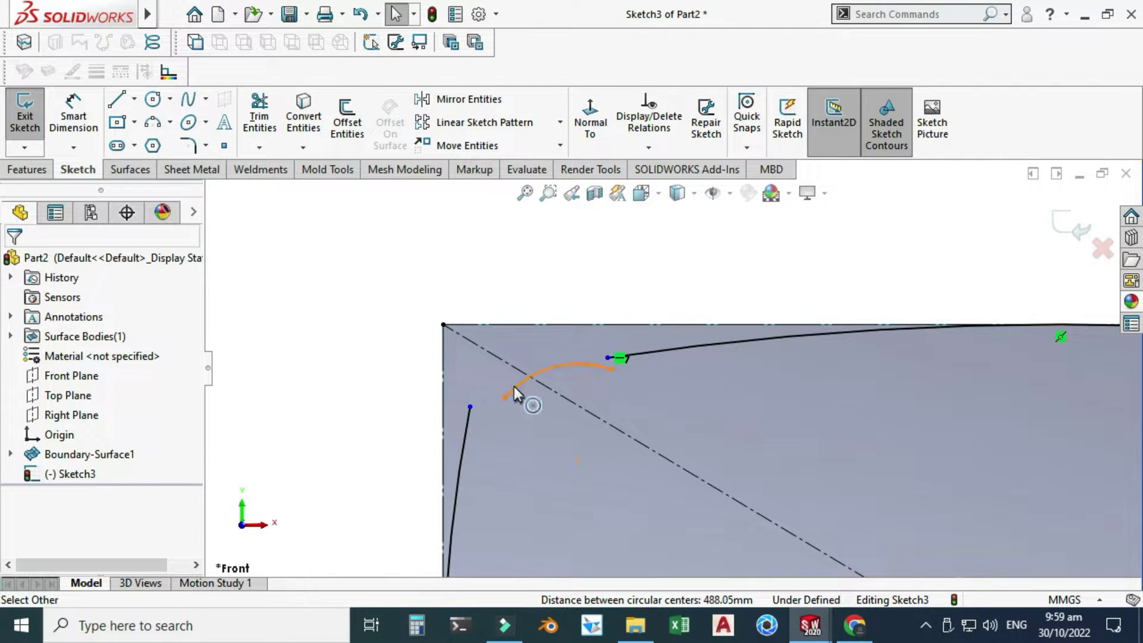
click(513, 387)
click(462, 428)
ctrl+click(518, 384)
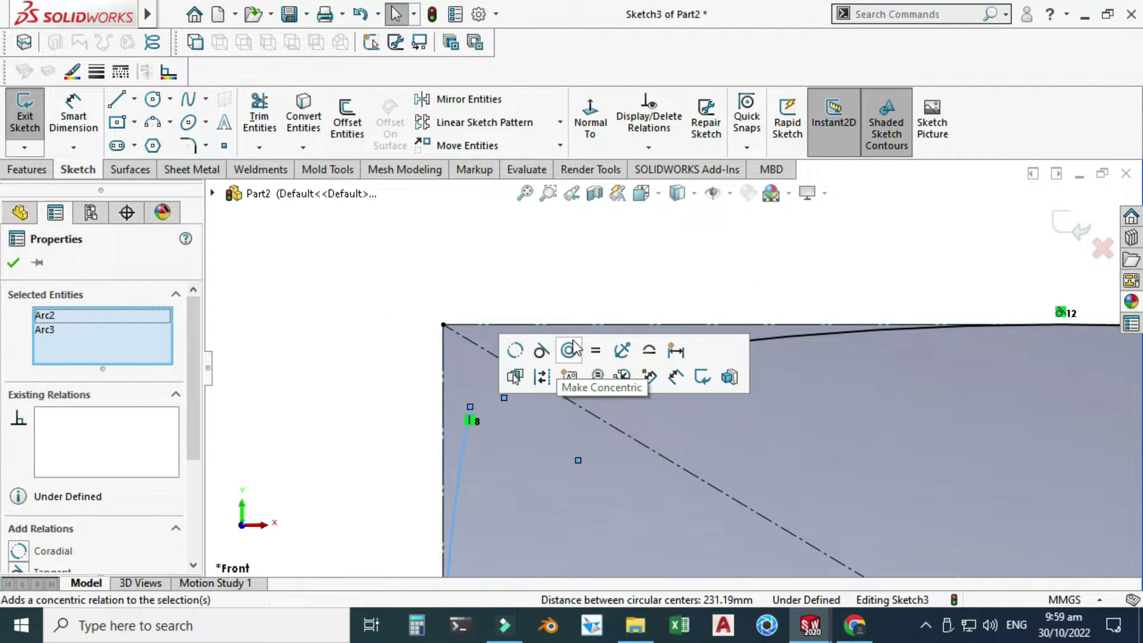
click(543, 353)
key(Escape)
Merge the corner arc's two endpoints with the adjacent endpoints of the upper and left arcs.
scroll(595, 375, down, 2)
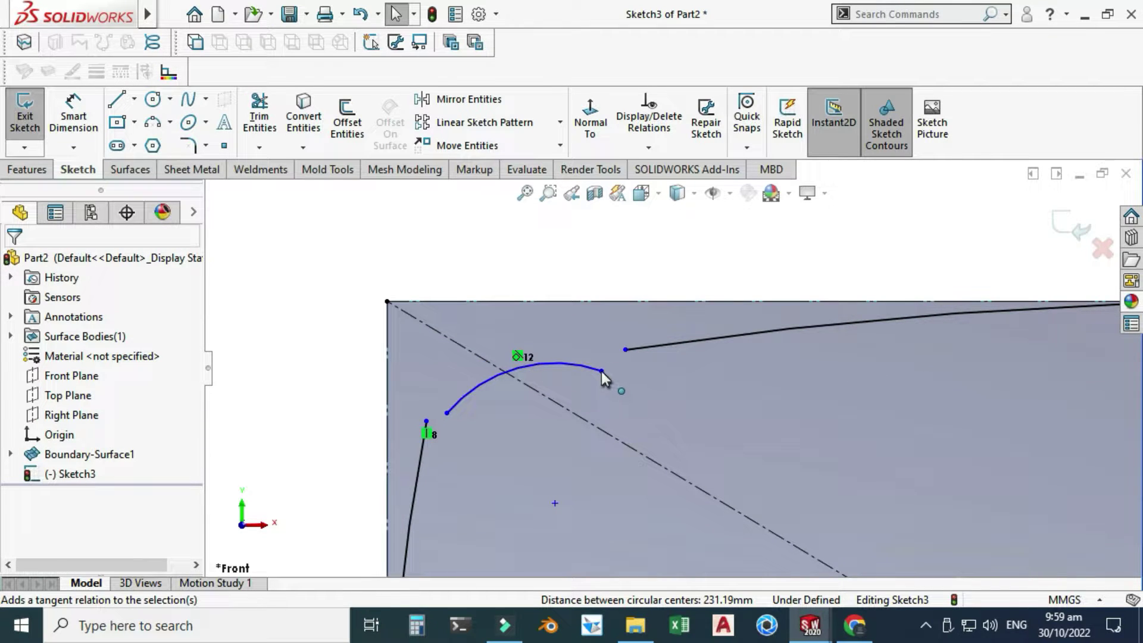
click(601, 371)
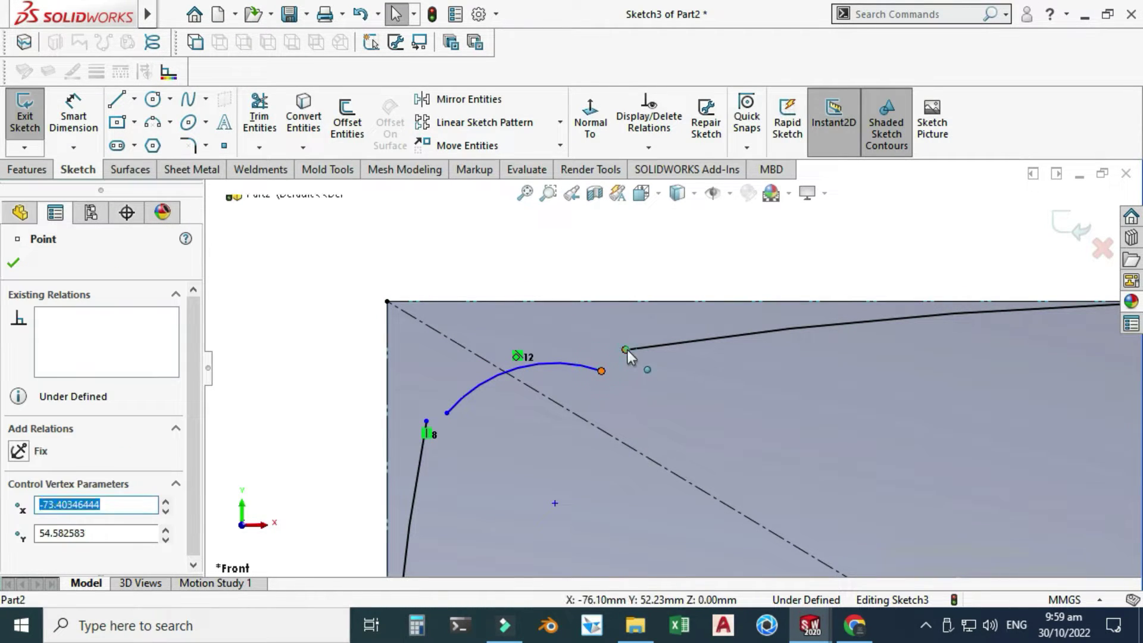
ctrl+click(625, 349)
click(755, 273)
key(Escape)
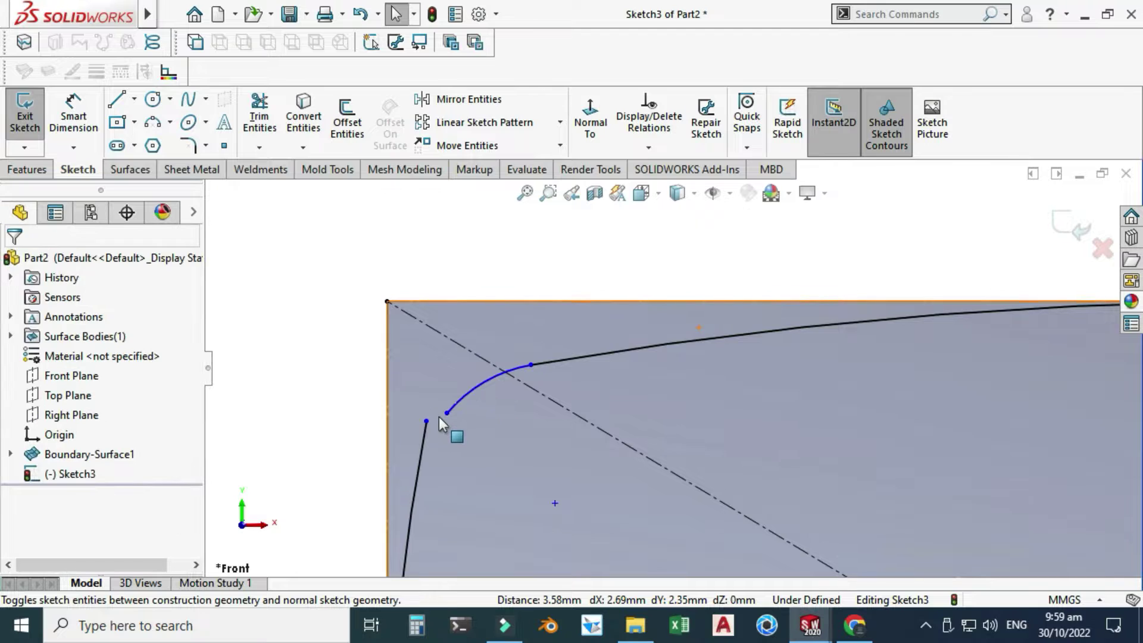
click(447, 413)
ctrl+click(426, 421)
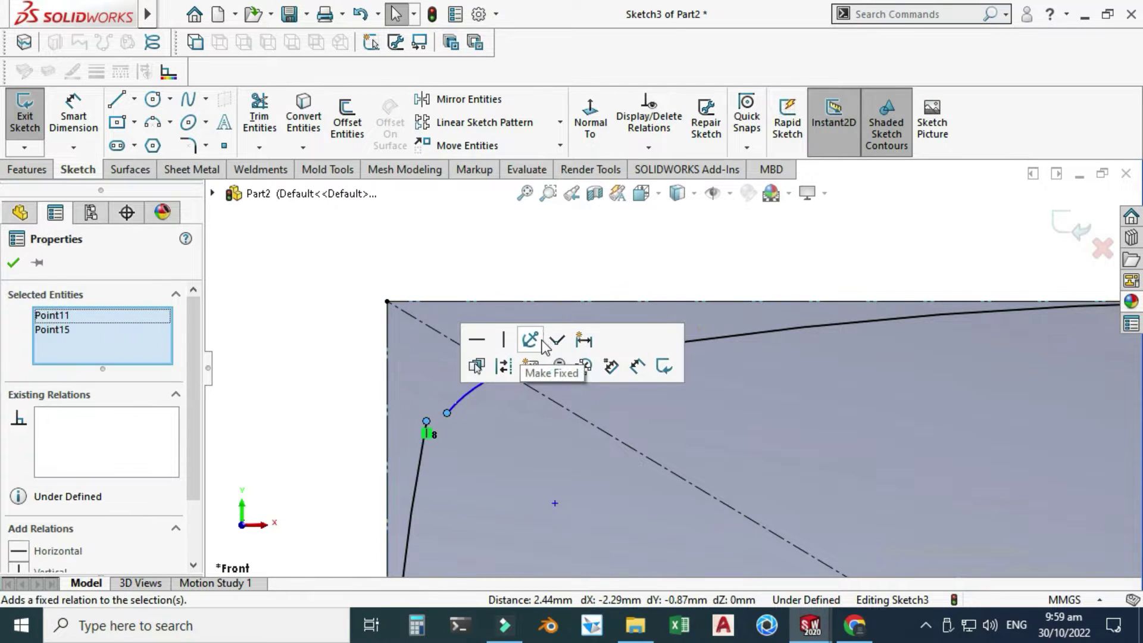
click(556, 340)
Dimension the corner arc with a radius of 10 mm, placing the value outside the rectangle's upper-left corner.
scroll(462, 324, up, 2)
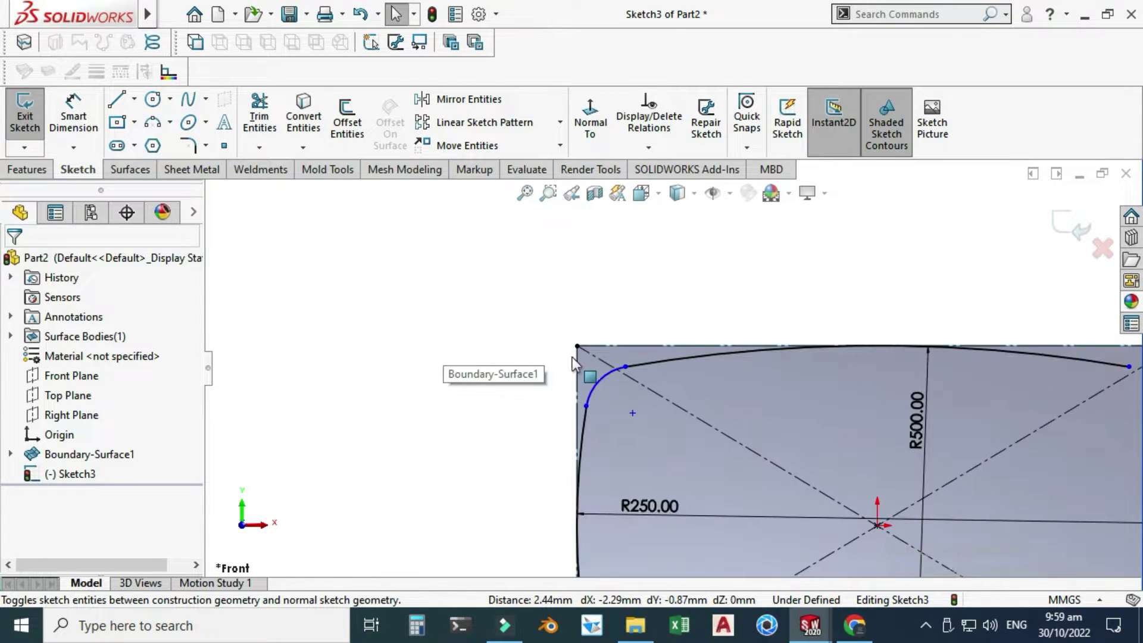
ctrl+middle_drag(722, 456, 695, 407)
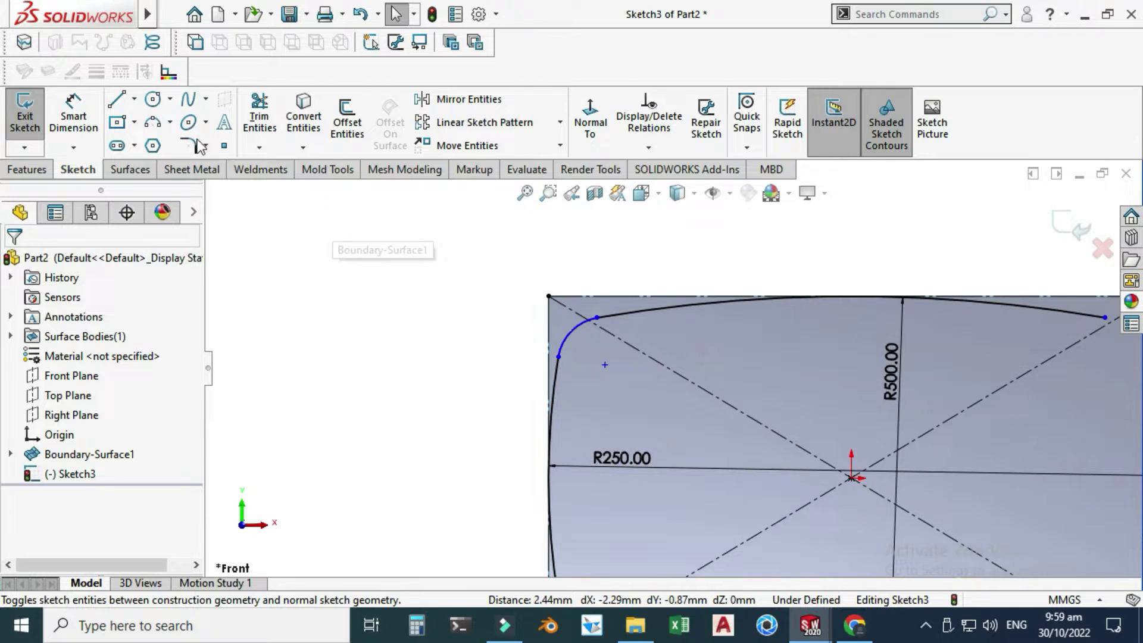
click(83, 118)
click(566, 331)
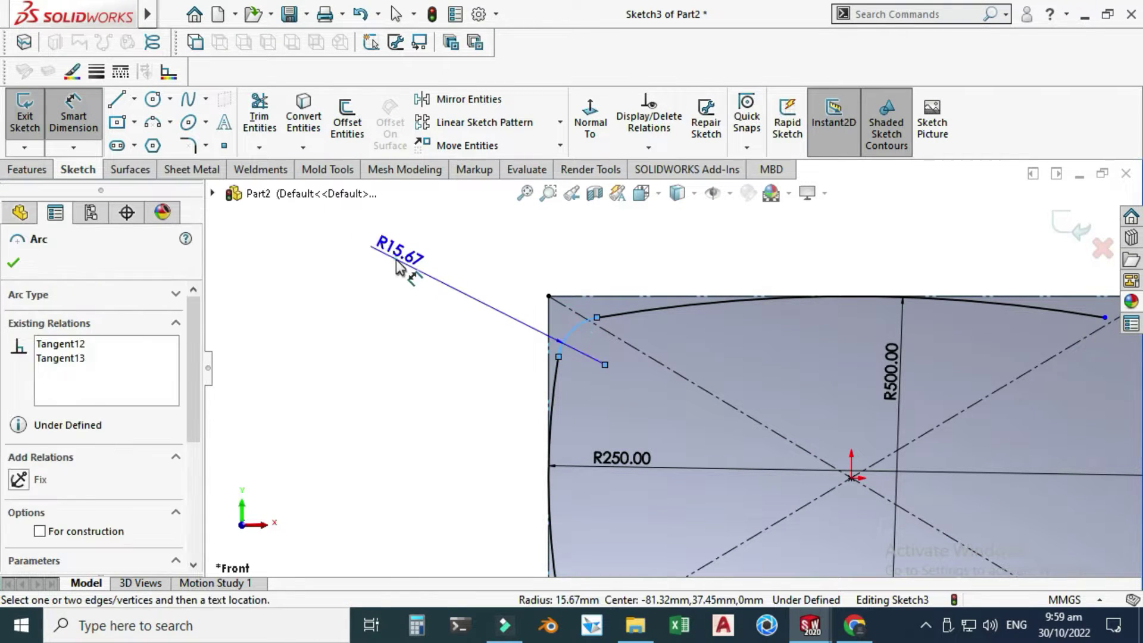
click(395, 260)
text(10)
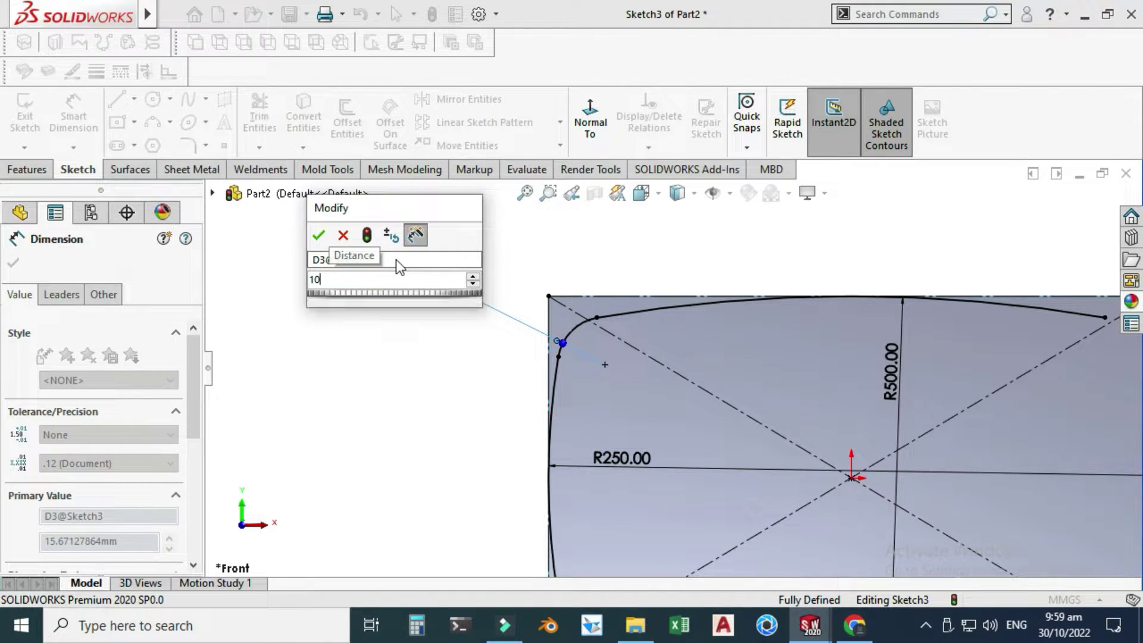
key(Return)
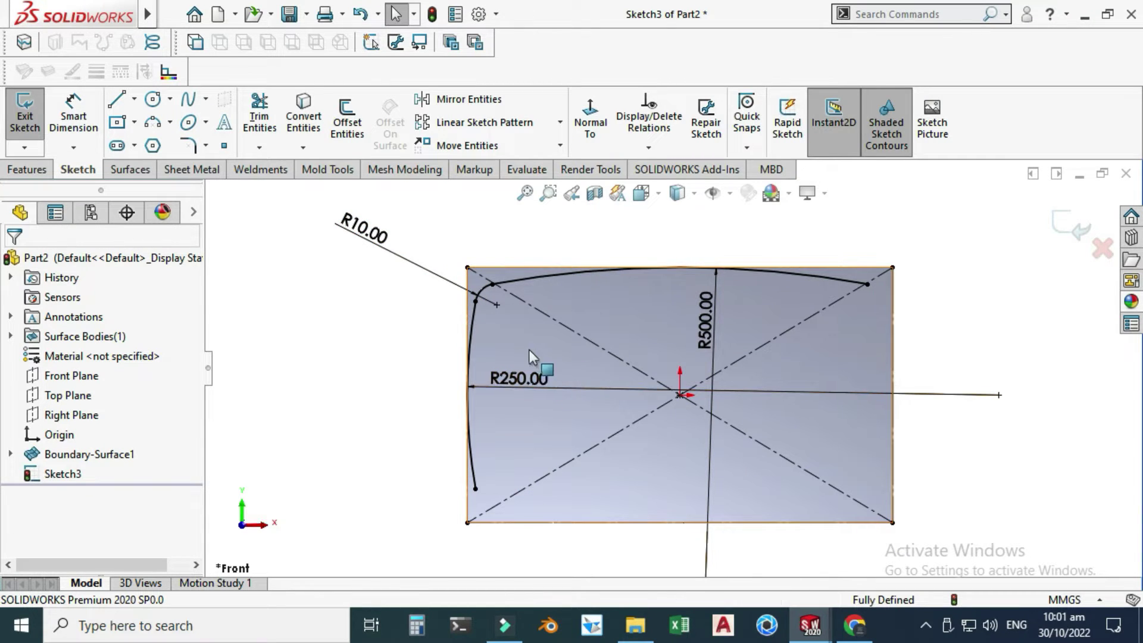
Move the R250 and R500 dimension values outside the rectangle, above it and to its left.
drag(517, 390, 564, 221)
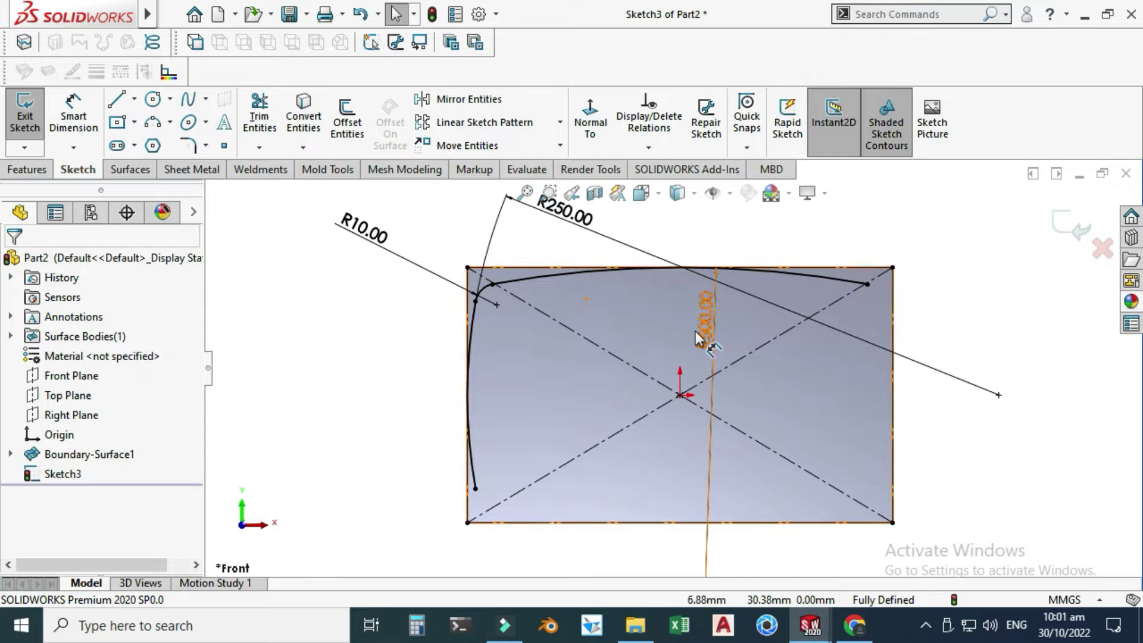
mouse_move(695, 331)
mouse_down()
mouse_move(513, 333)
mouse_move(330, 380)
mouse_move(335, 326)
mouse_up()
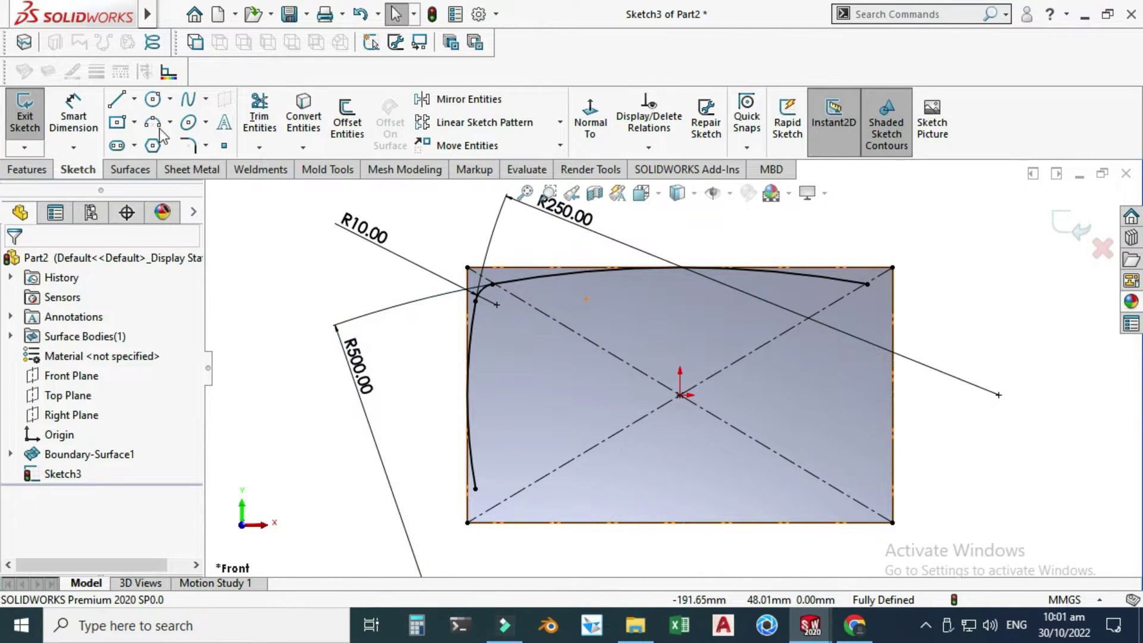
Draw a horizontal centerline between the midpoints of the rectangle's left and right sides.
click(136, 99)
click(161, 140)
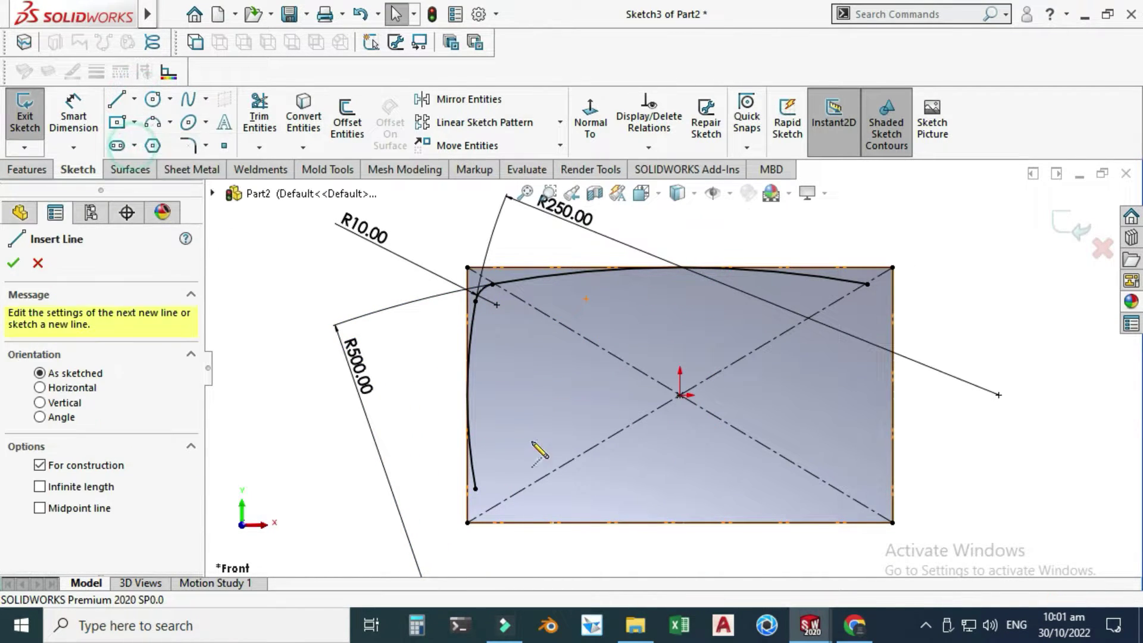
click(467, 395)
click(892, 395)
key(Escape)
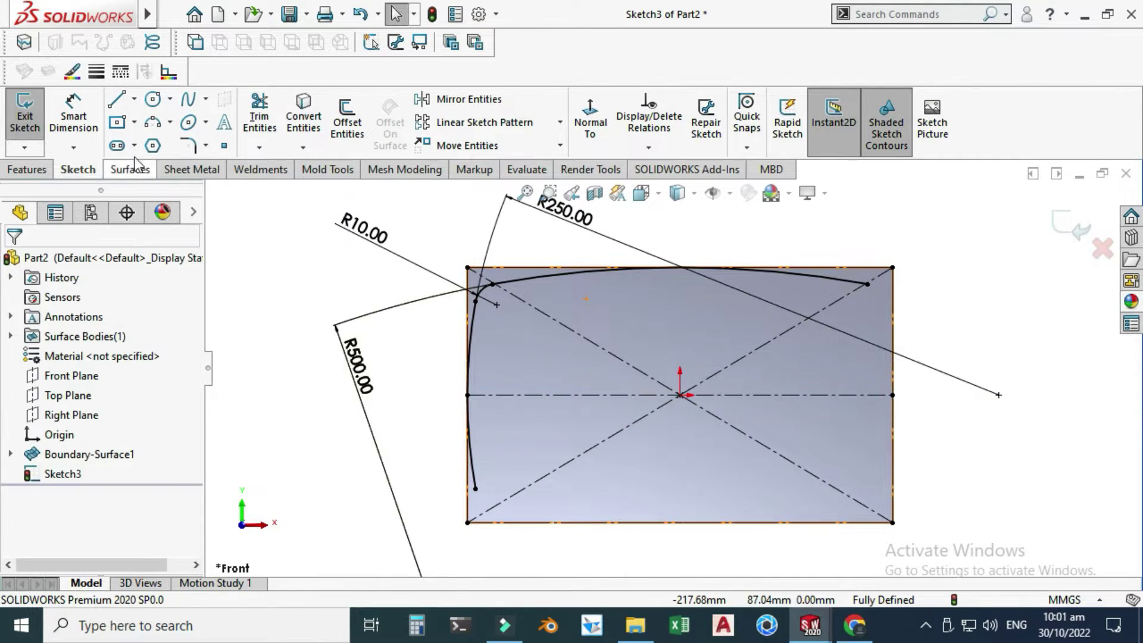
Draw a vertical centerline between the midpoints of the rectangle's upper and lower sides.
click(136, 100)
click(158, 141)
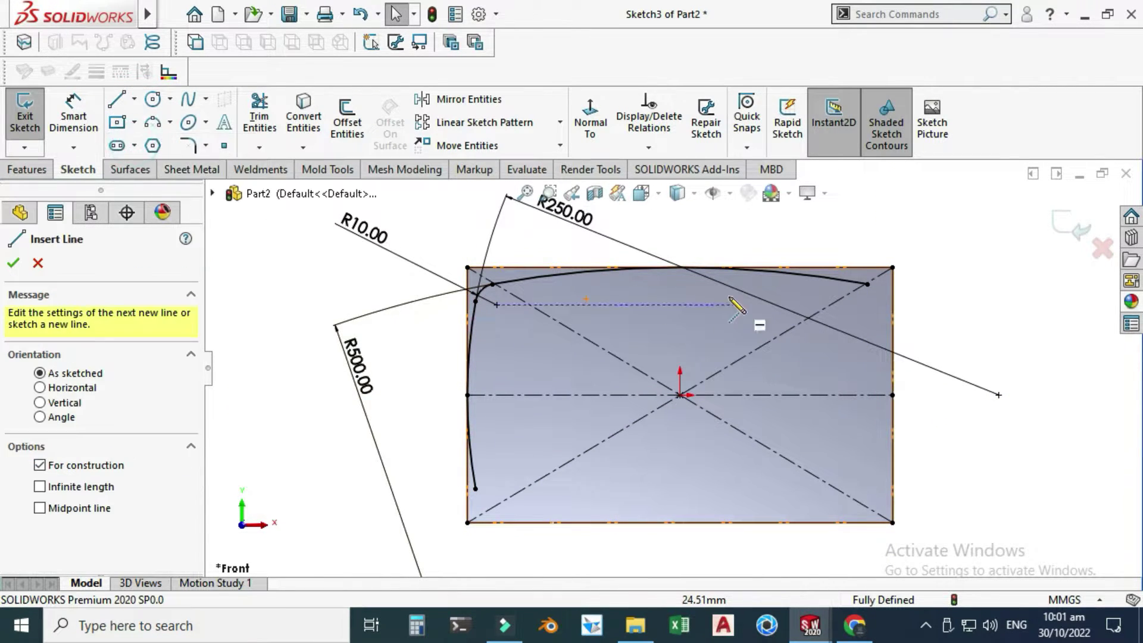
click(679, 267)
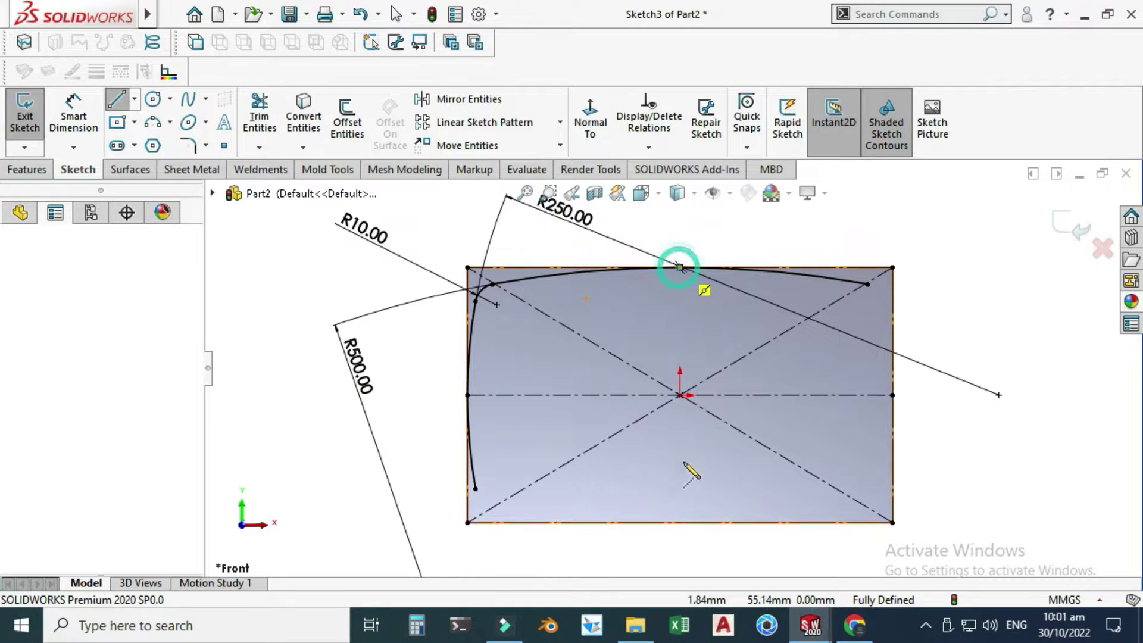
click(680, 523)
key(Escape)
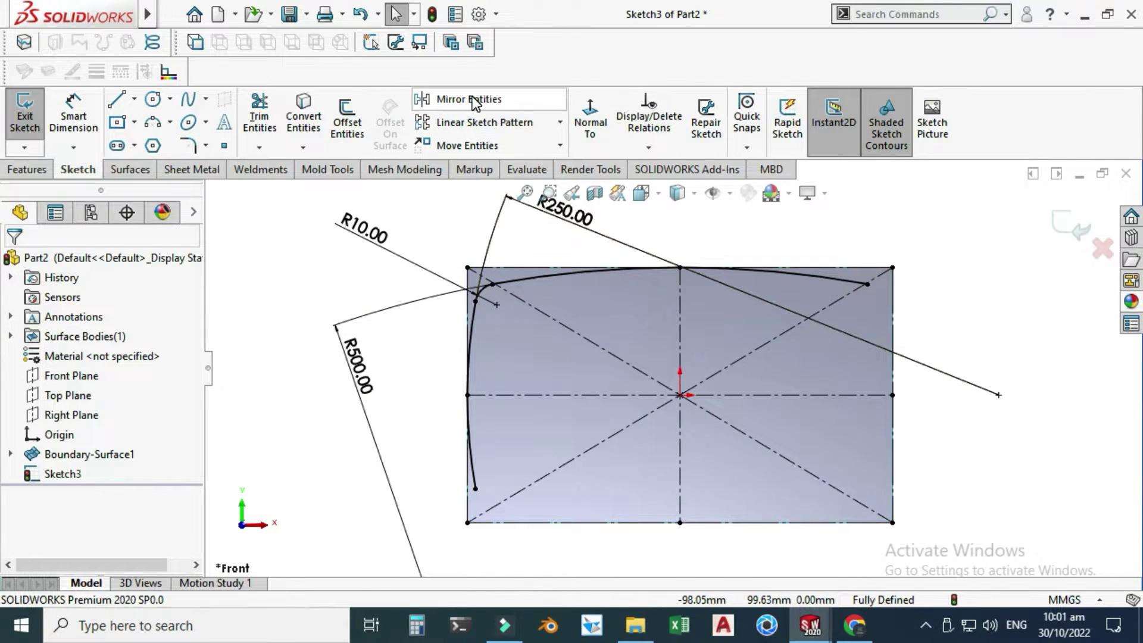
Mirror the upper arc and the small corner arc about the horizontal centerline, keeping the originals.
click(470, 100)
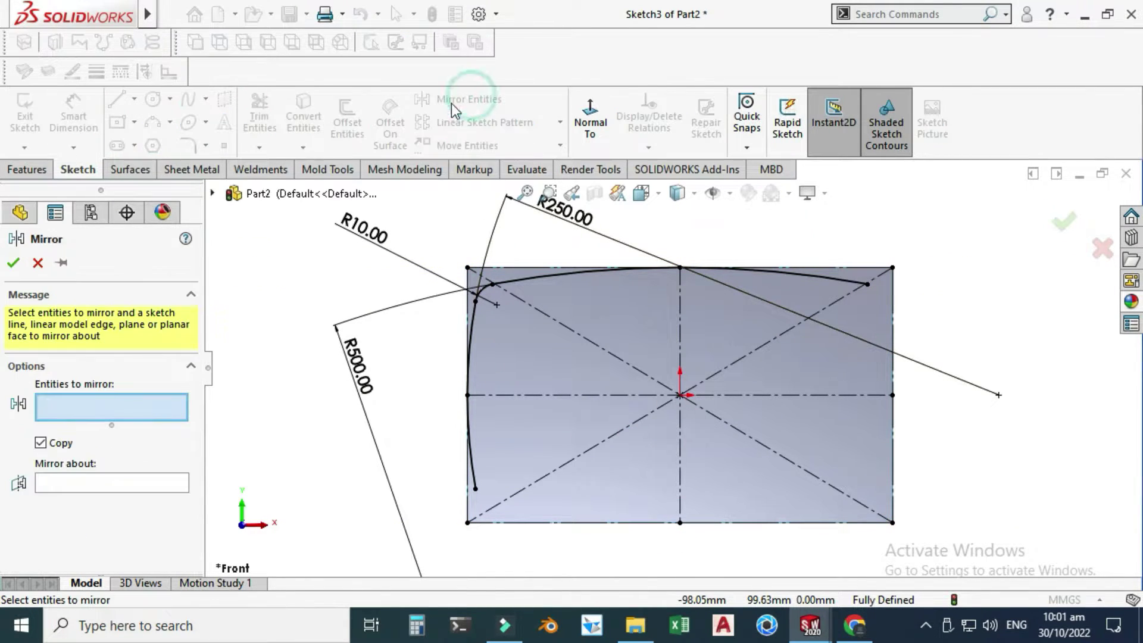
click(554, 274)
click(480, 297)
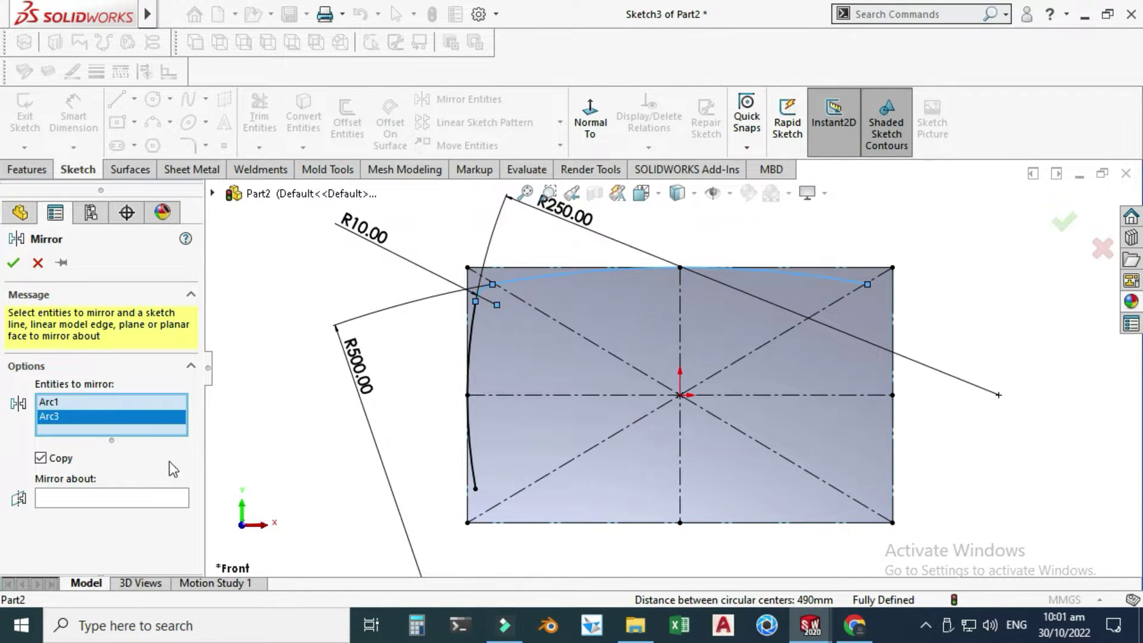
click(135, 499)
click(569, 394)
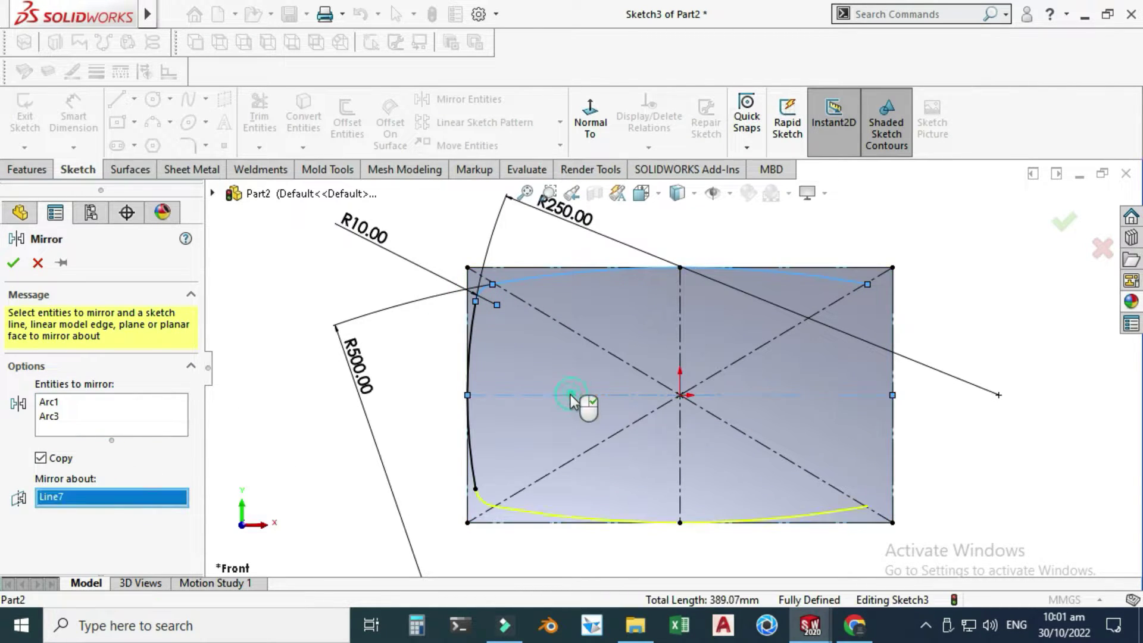
click(14, 262)
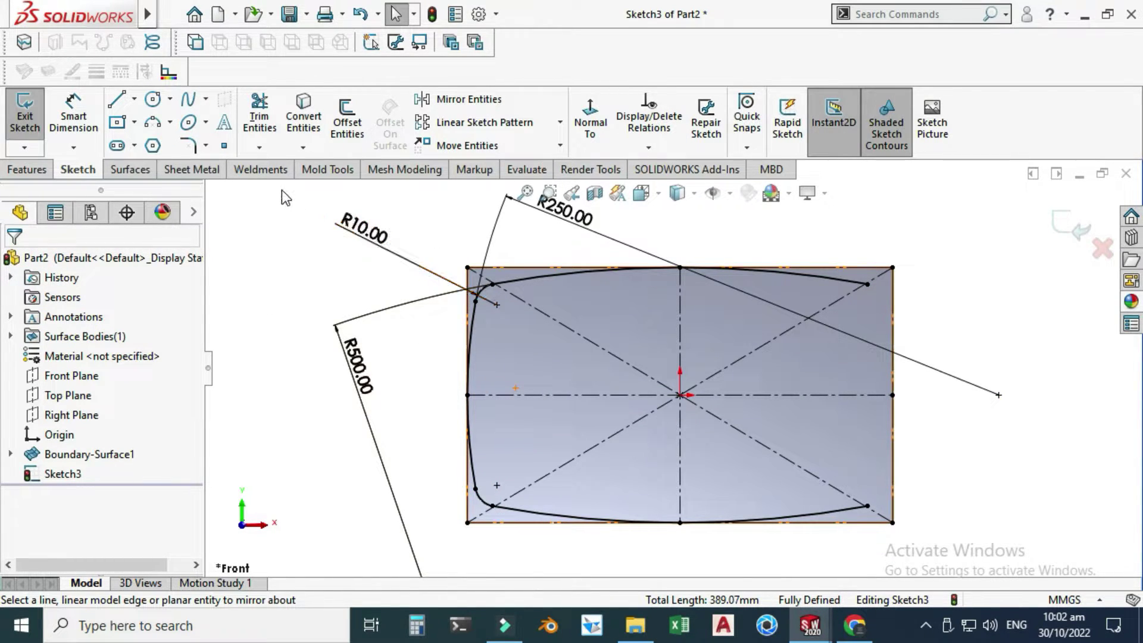
Mirror the left arc and both left corner arcs about the vertical centerline to close the outline, and finish the sketch.
click(467, 102)
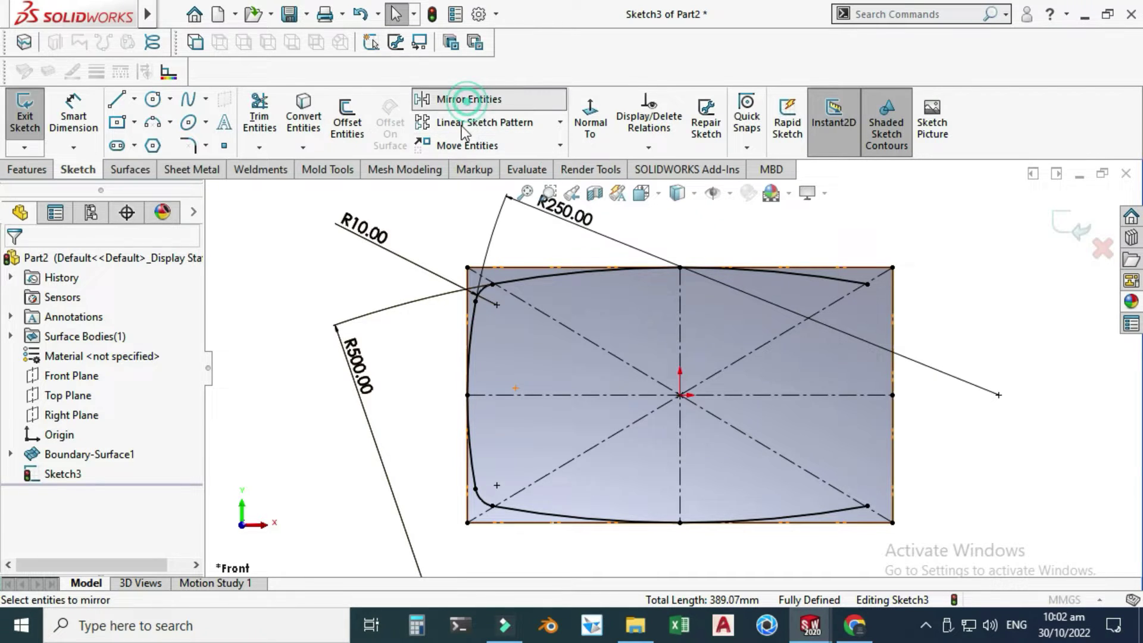
click(487, 292)
click(474, 340)
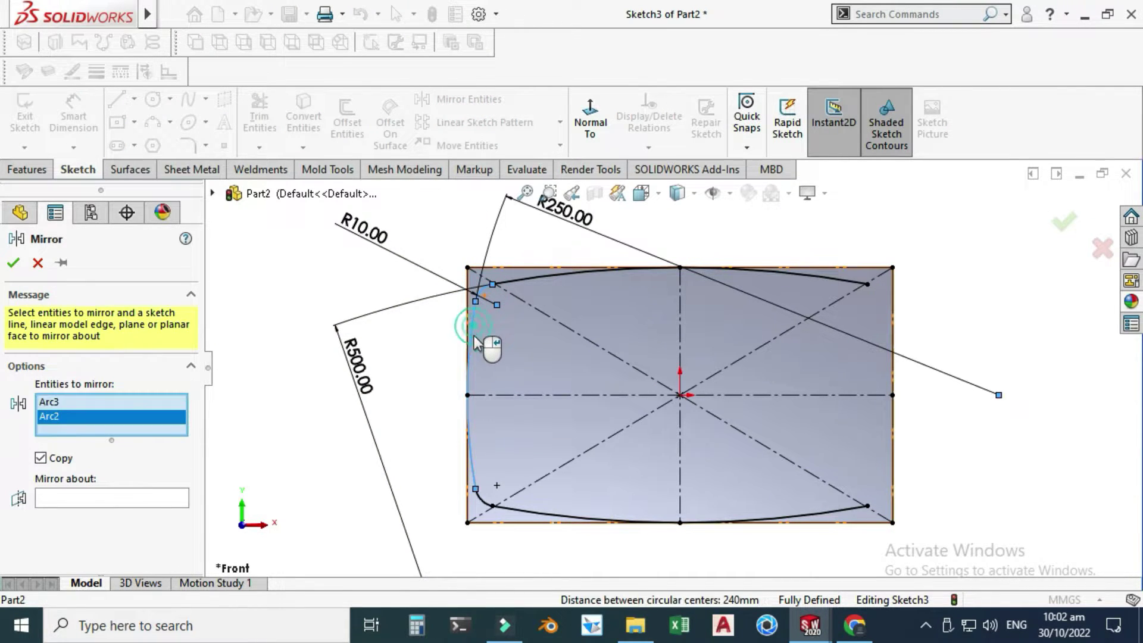
click(485, 509)
click(97, 513)
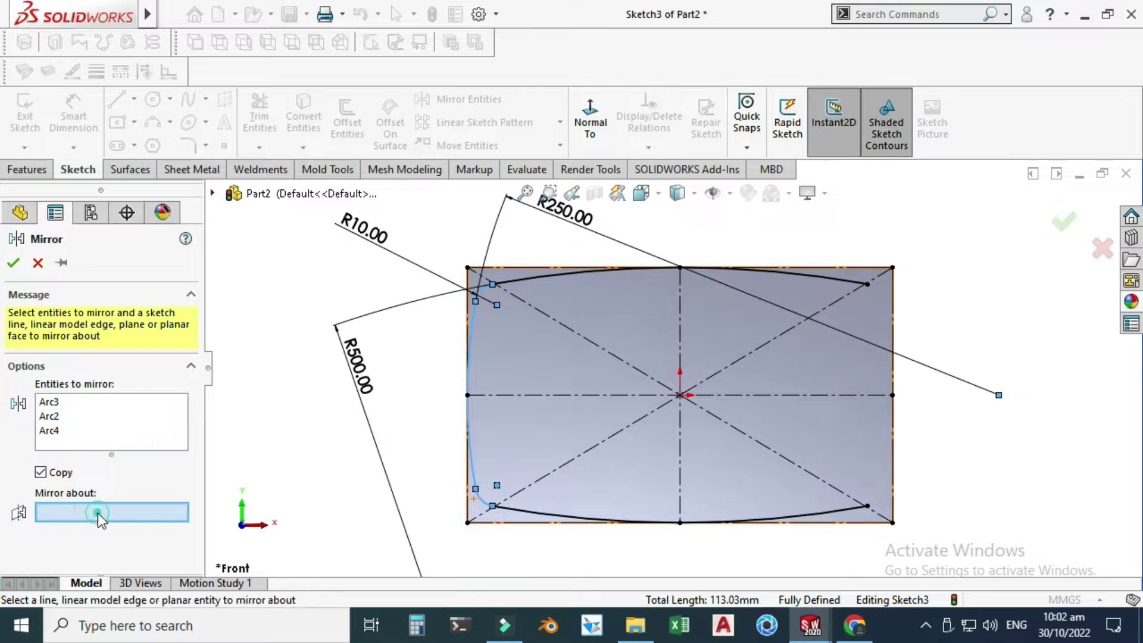
click(680, 321)
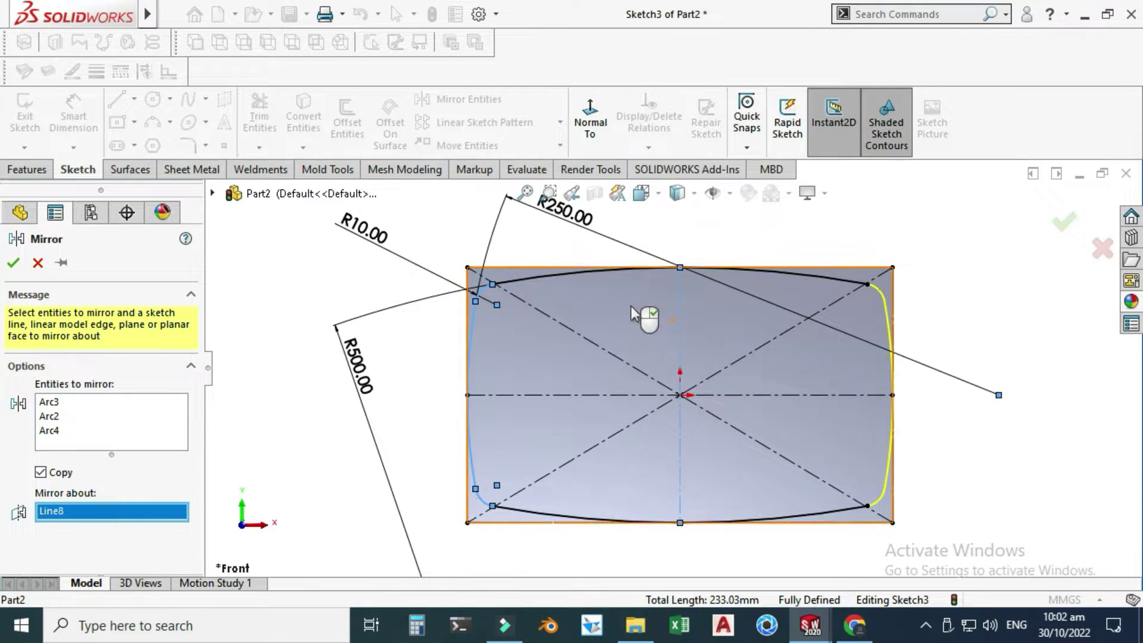
click(26, 265)
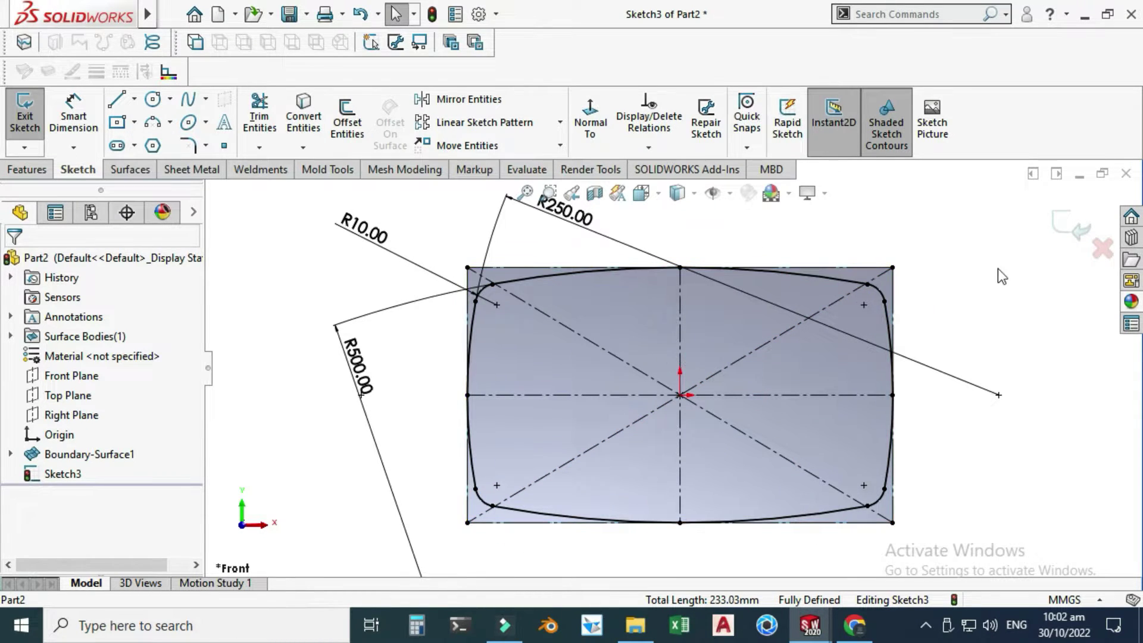
click(1078, 232)
Trim the boundary surface with the rounded outline sketch as a standard trim, removing the four corner pieces outside it.
right_click(821, 271)
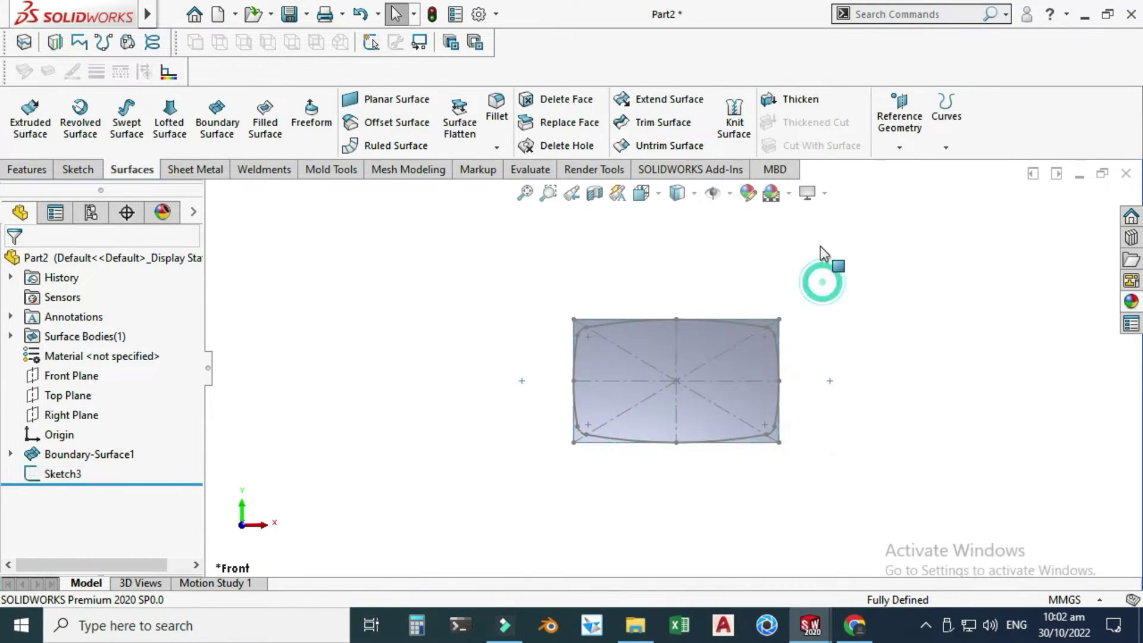
click(881, 324)
drag(773, 321, 760, 280)
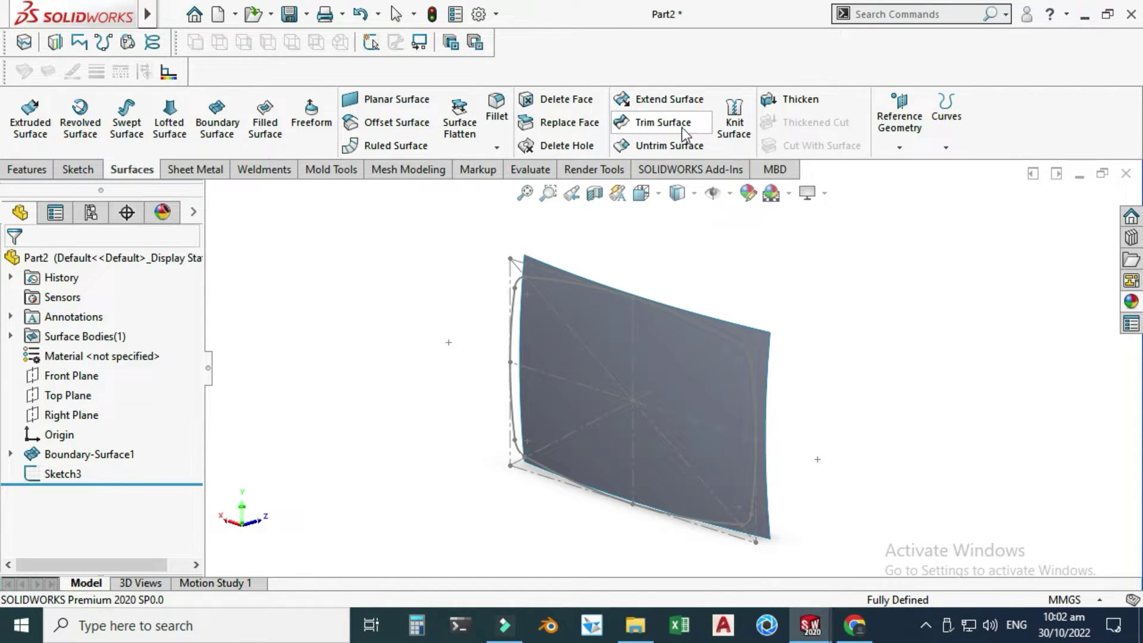
click(662, 122)
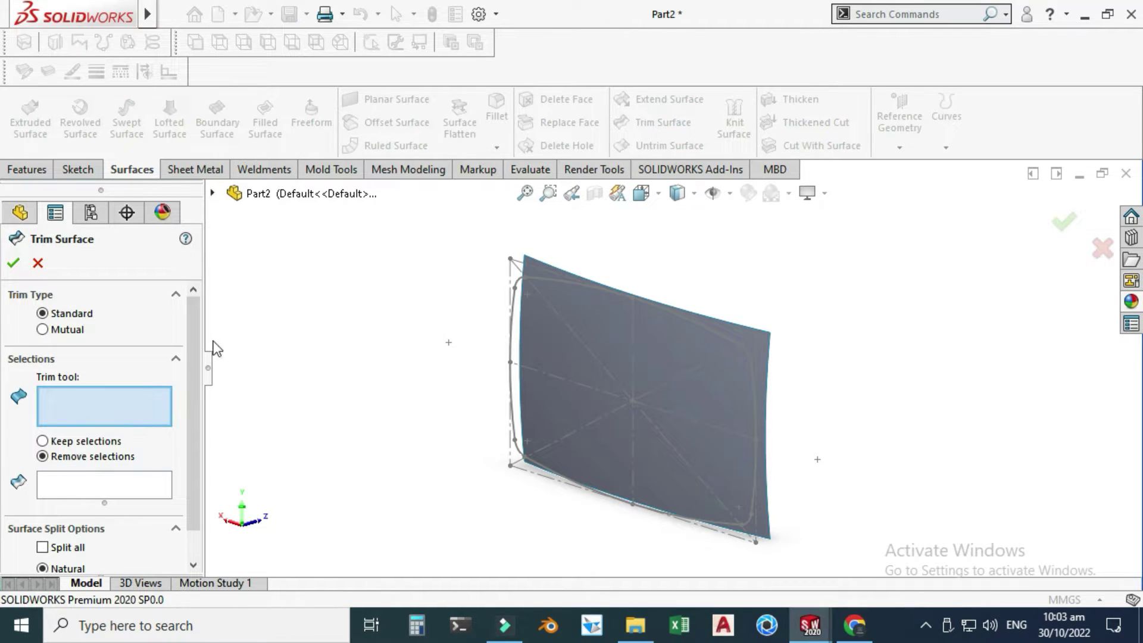
click(510, 334)
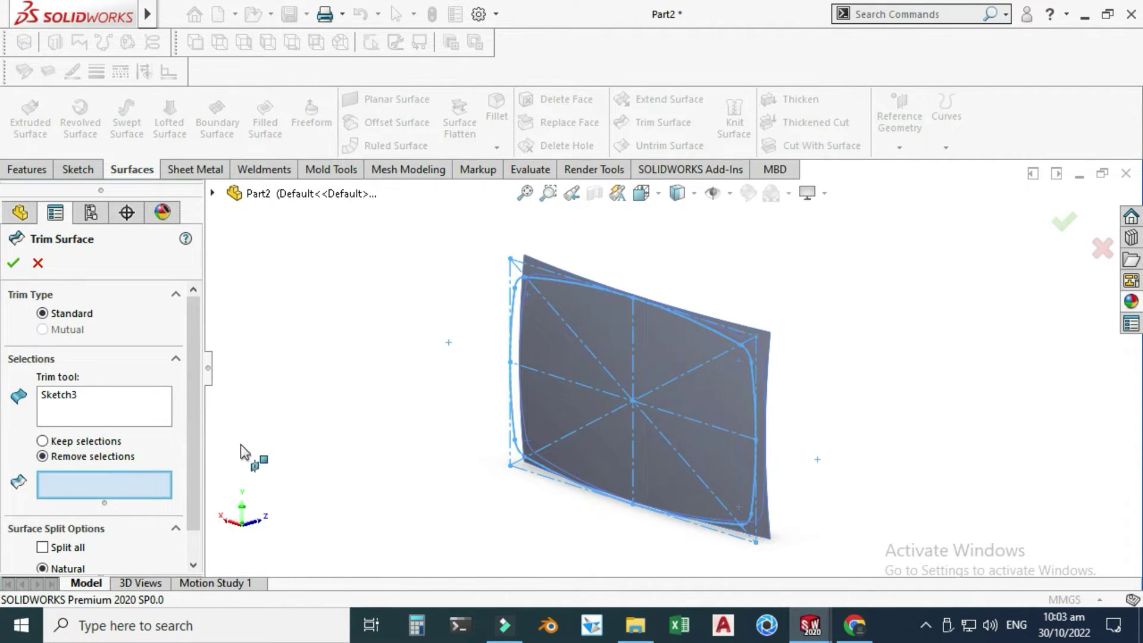
click(529, 269)
click(761, 337)
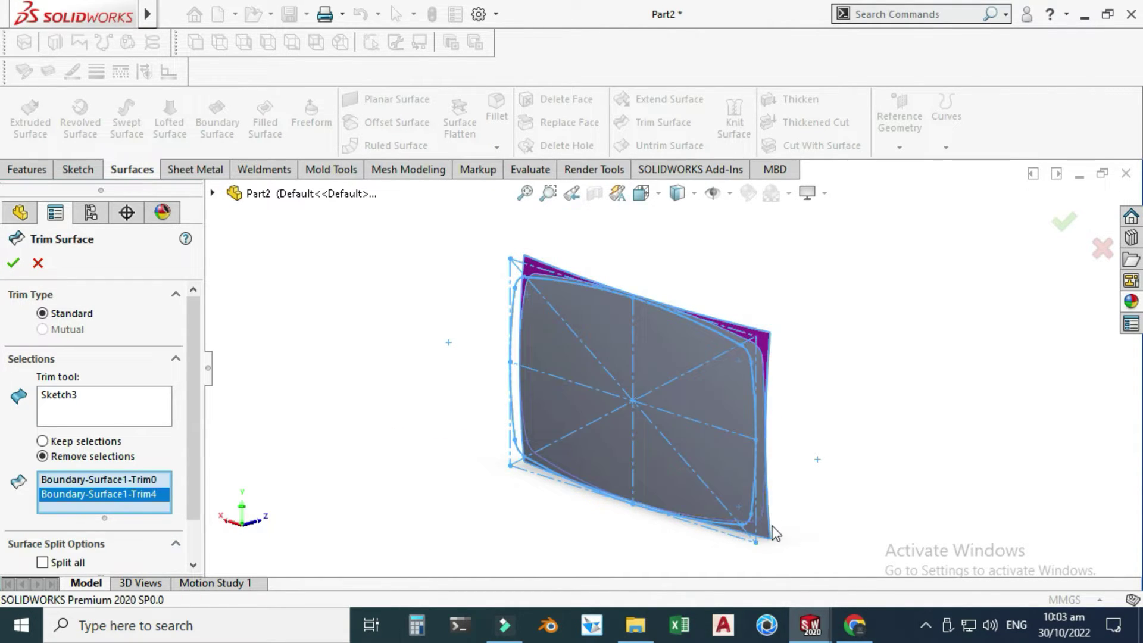
click(767, 534)
click(526, 455)
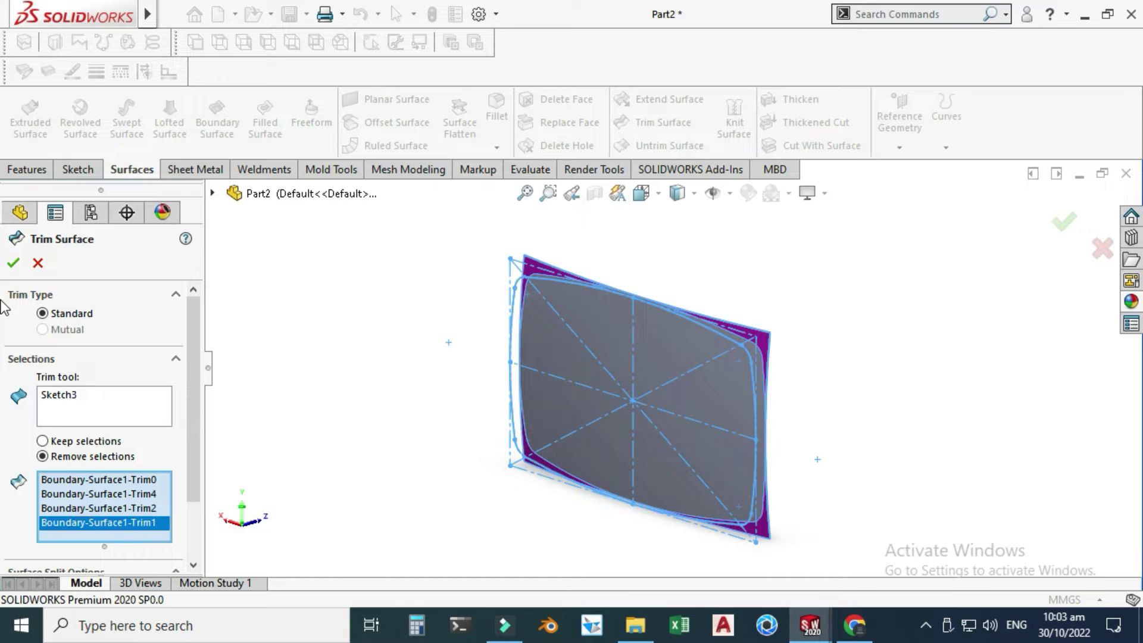
click(14, 262)
Examine the trimmed surface's curvature and edges from several angles.
right_click(824, 273)
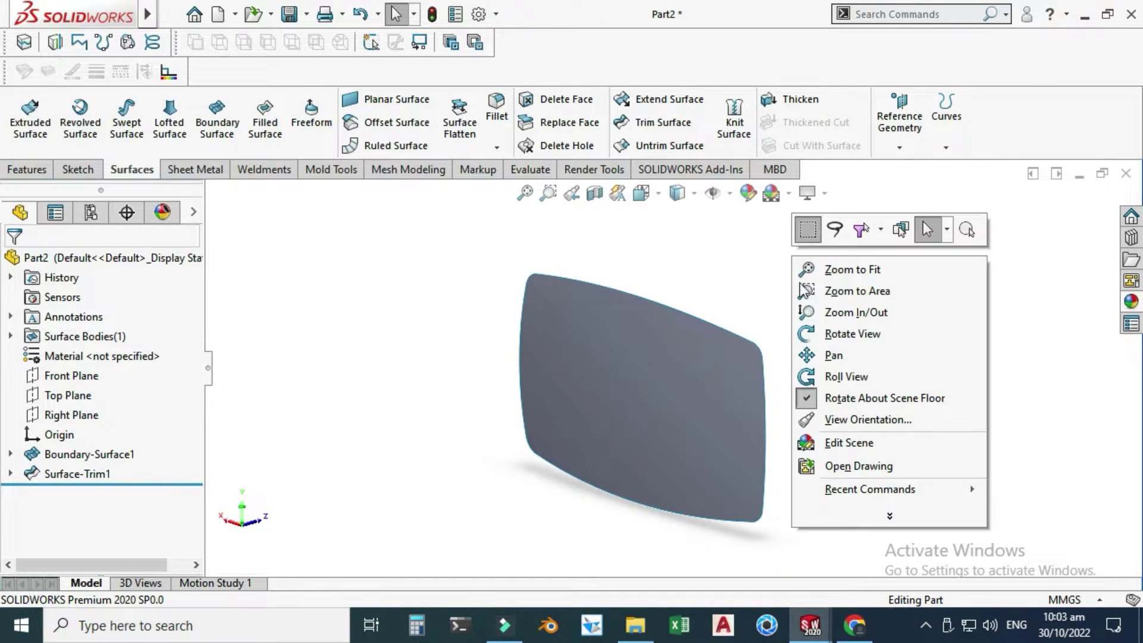
click(833, 334)
mouse_move(834, 338)
mouse_down()
mouse_move(689, 295)
mouse_move(783, 331)
mouse_move(838, 327)
mouse_up()
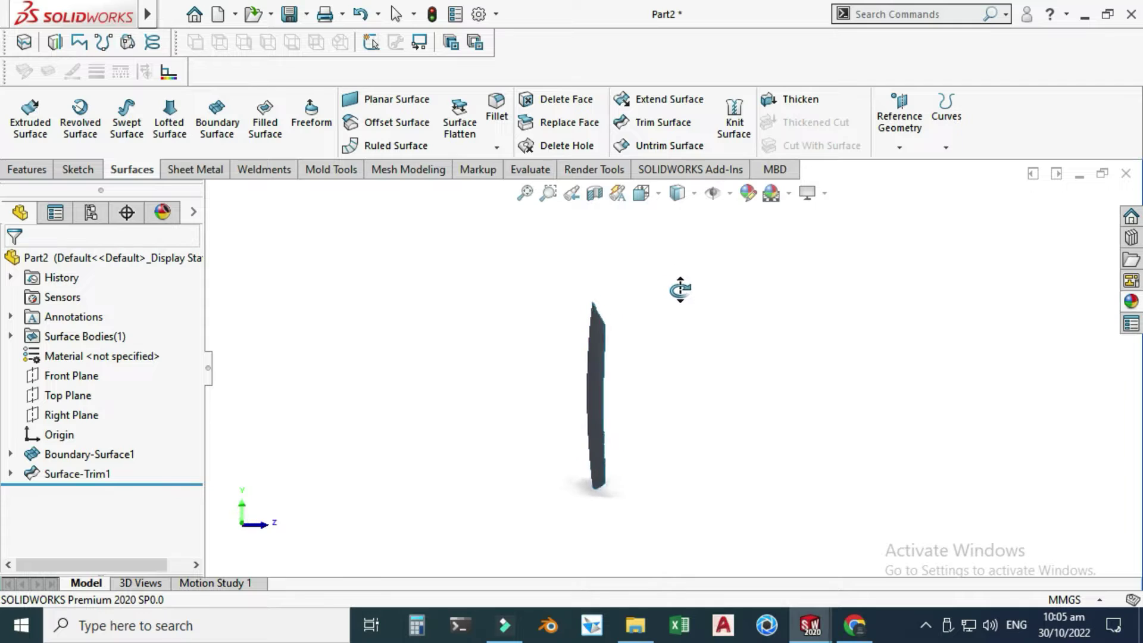
drag(679, 288, 432, 315)
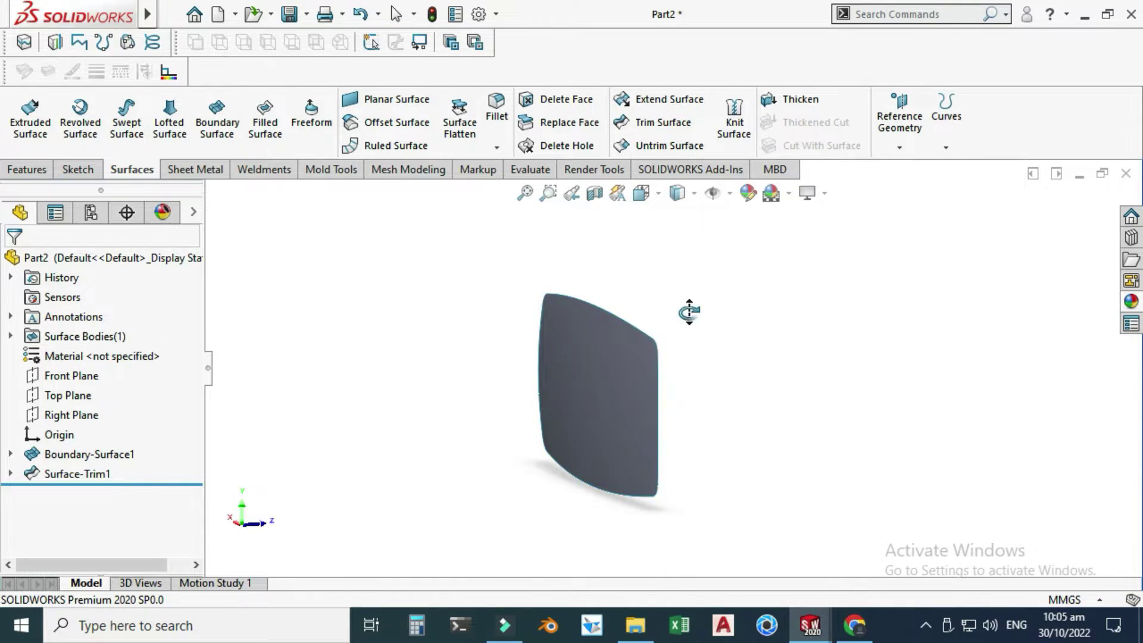
drag(688, 312, 726, 312)
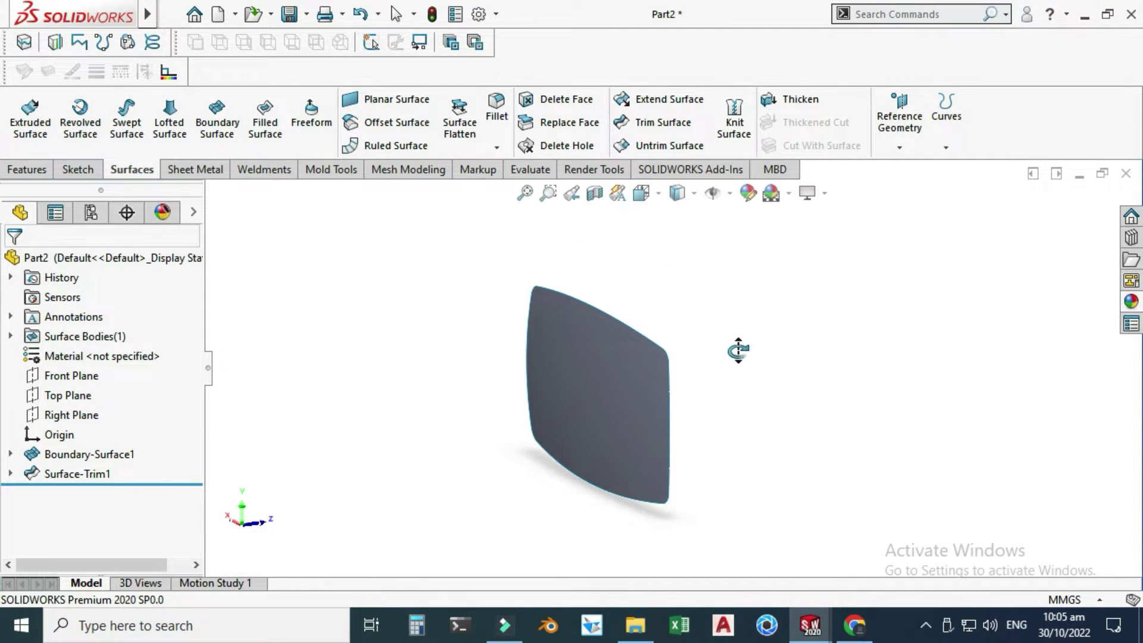
drag(738, 350, 717, 337)
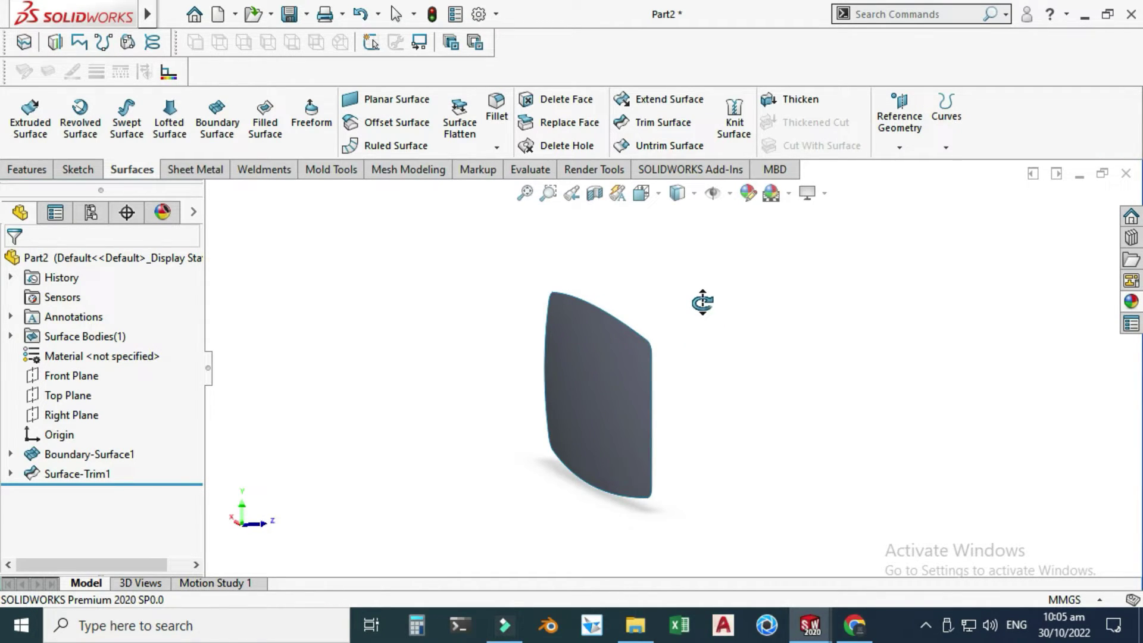
drag(702, 302, 685, 415)
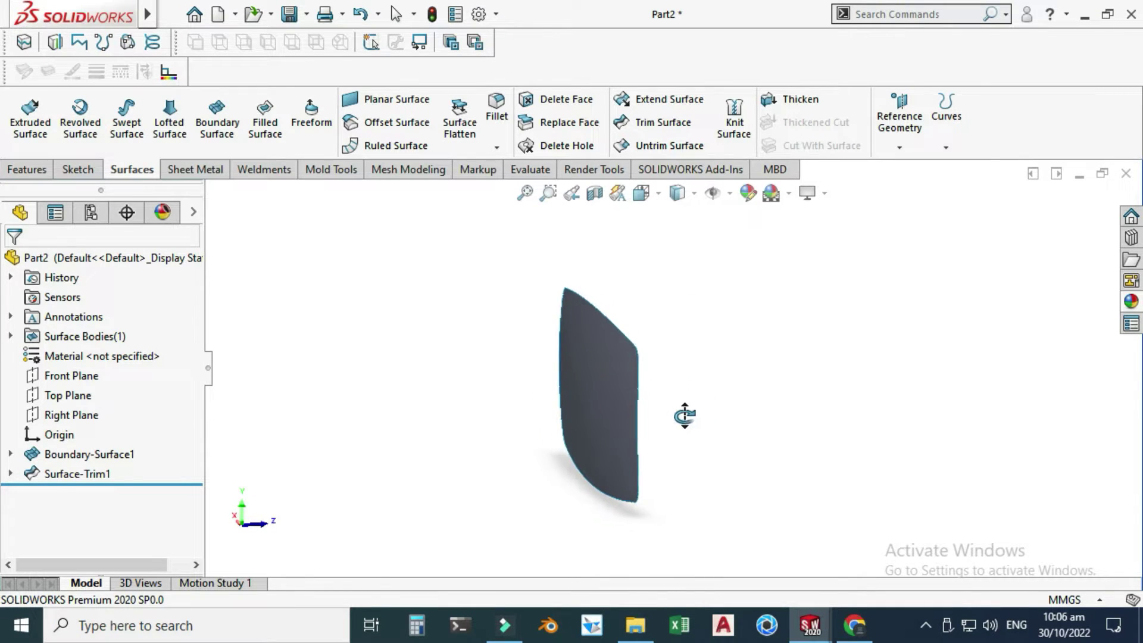
Thicken the trimmed surface on both sides with a thickness of 2 mm.
click(807, 102)
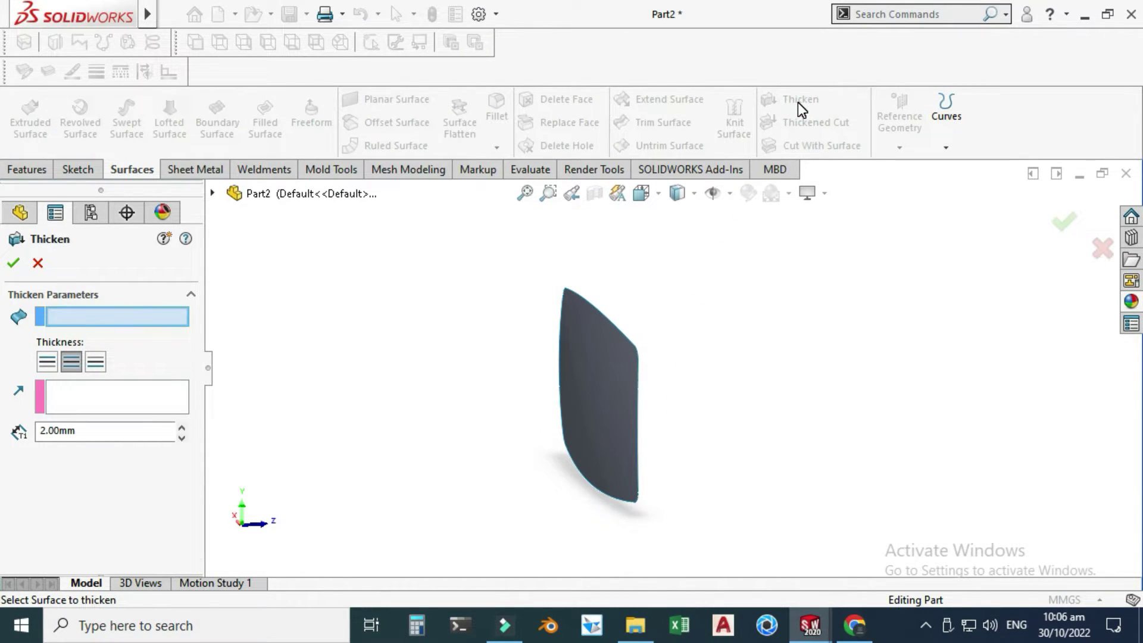
click(622, 359)
scroll(677, 351, down, 5)
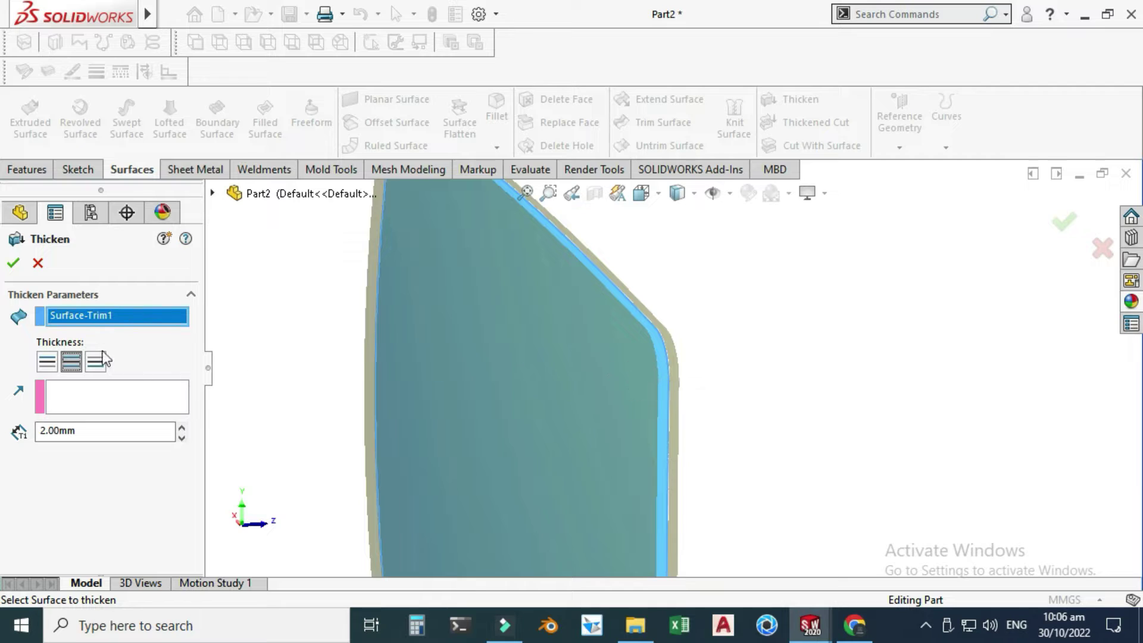
click(48, 363)
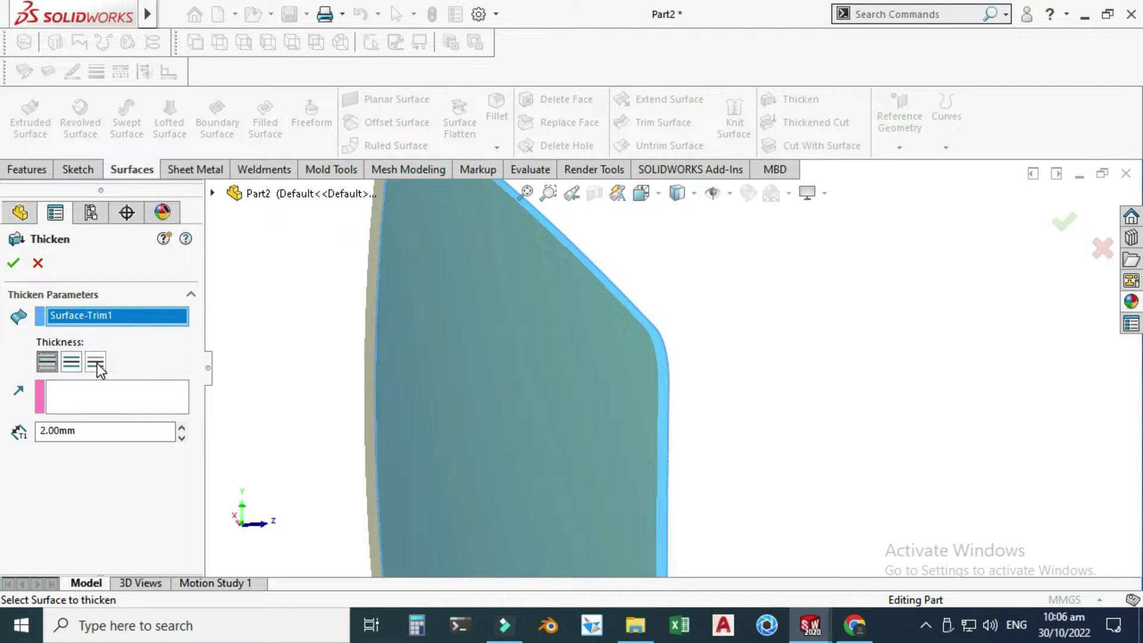
click(96, 361)
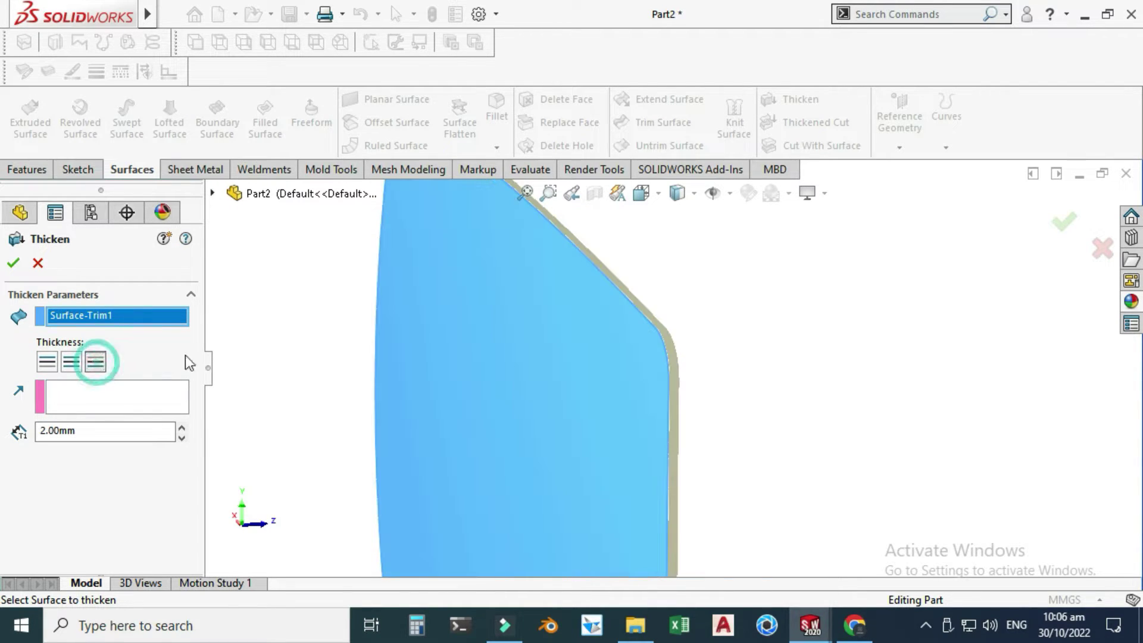
click(71, 362)
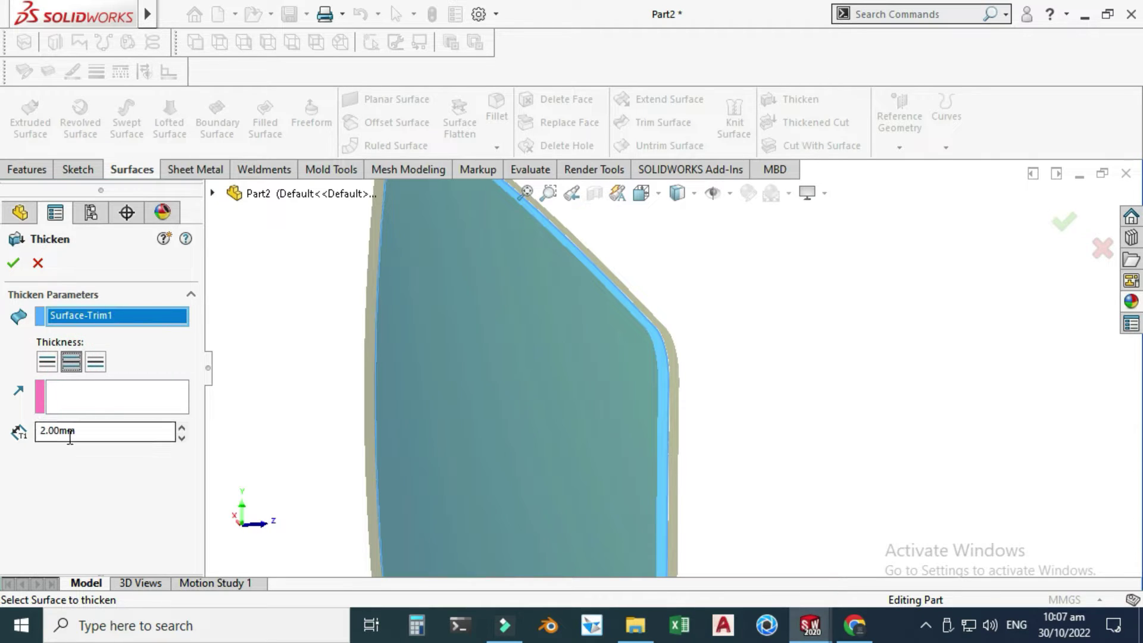
click(13, 263)
Examine the thickened panel's curvature and edge thickness from several angles.
right_click(738, 208)
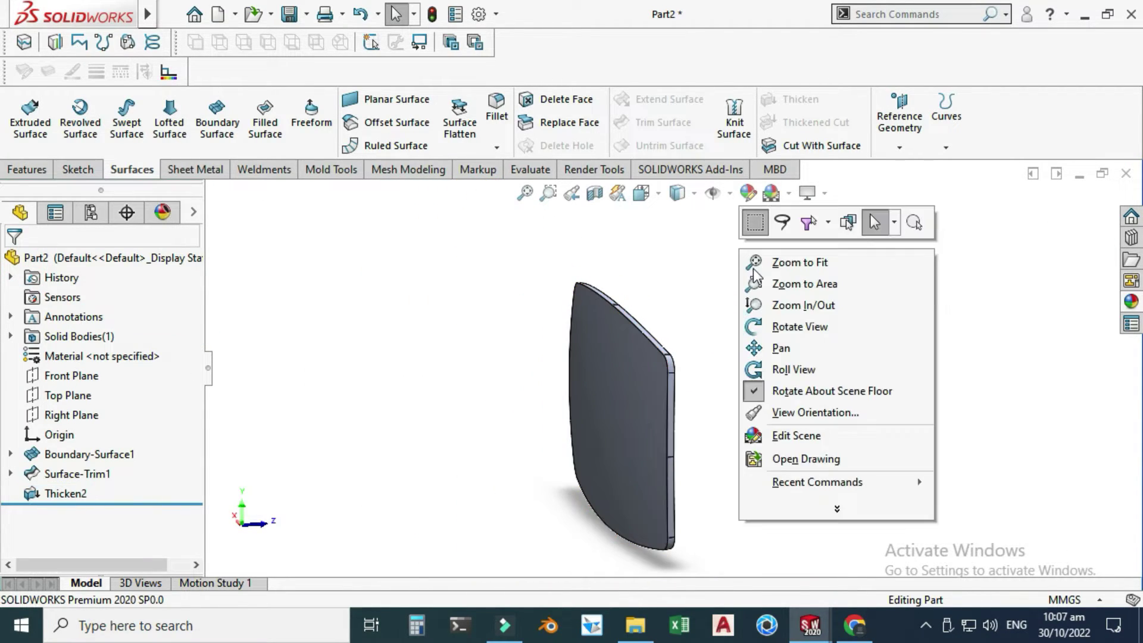
click(778, 327)
mouse_move(778, 326)
mouse_down()
mouse_move(713, 289)
mouse_move(784, 333)
mouse_move(776, 342)
mouse_up()
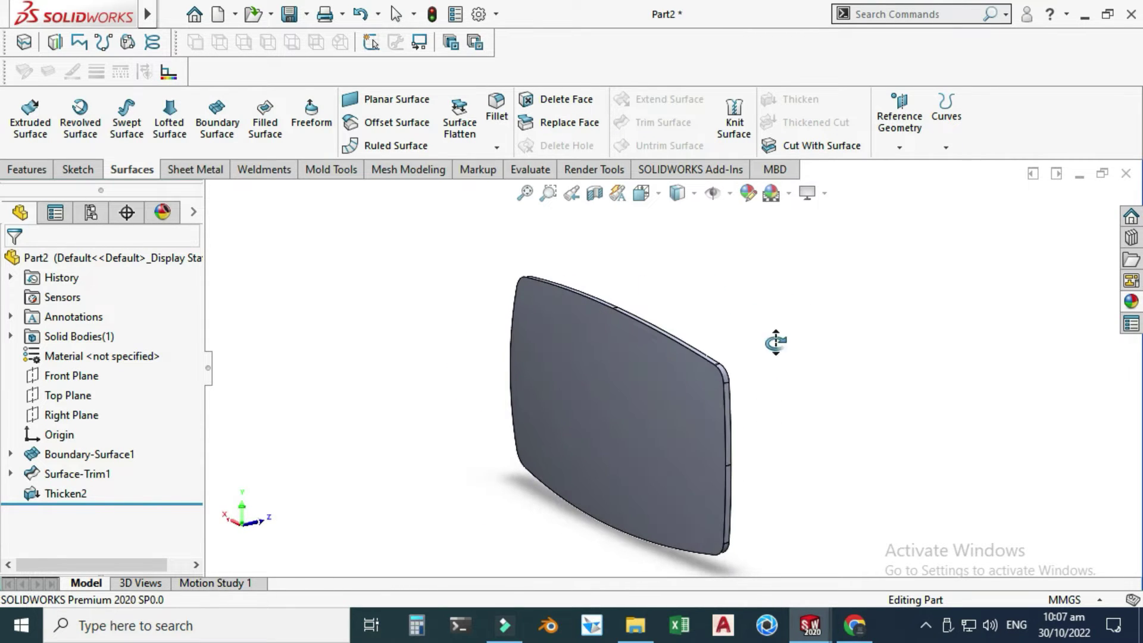
right_click(750, 331)
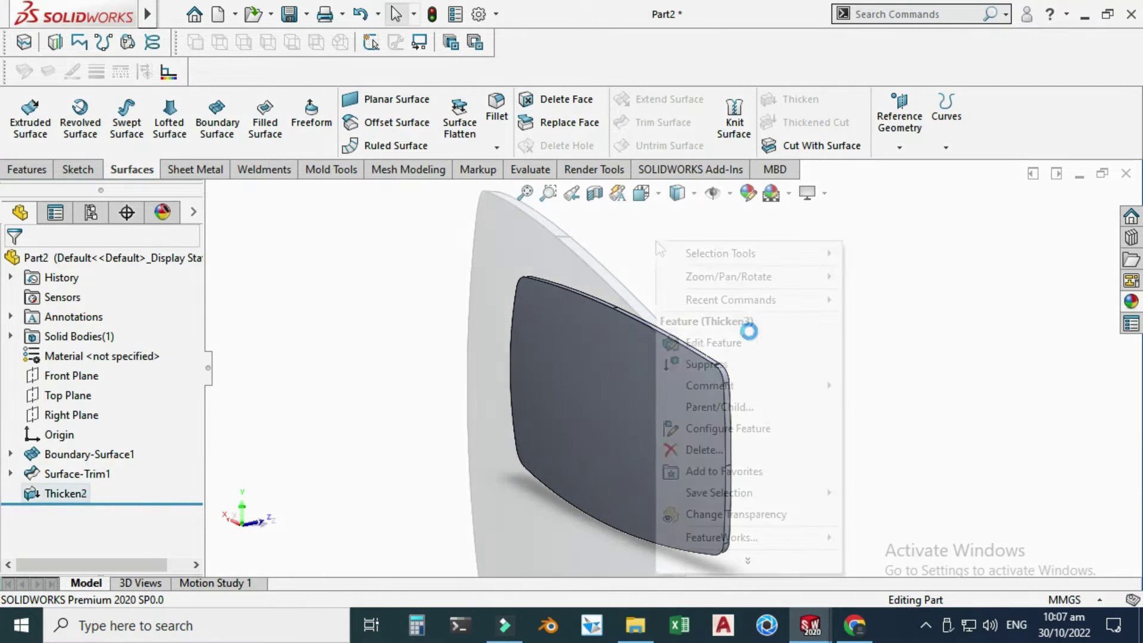
mouse_move(765, 276)
click(872, 360)
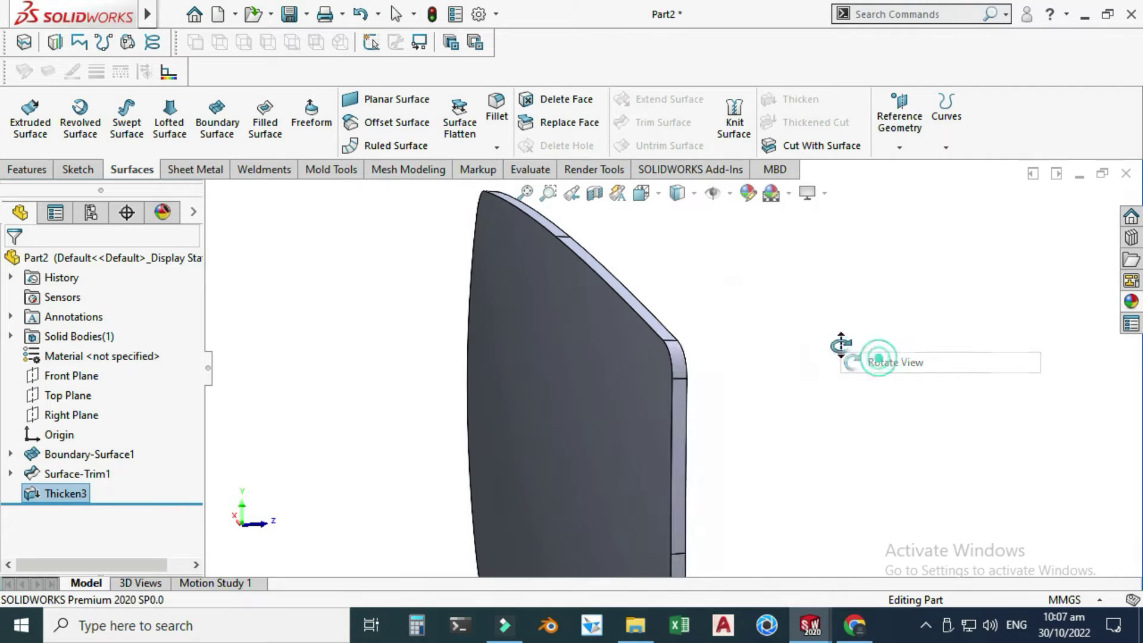
drag(842, 344, 727, 362)
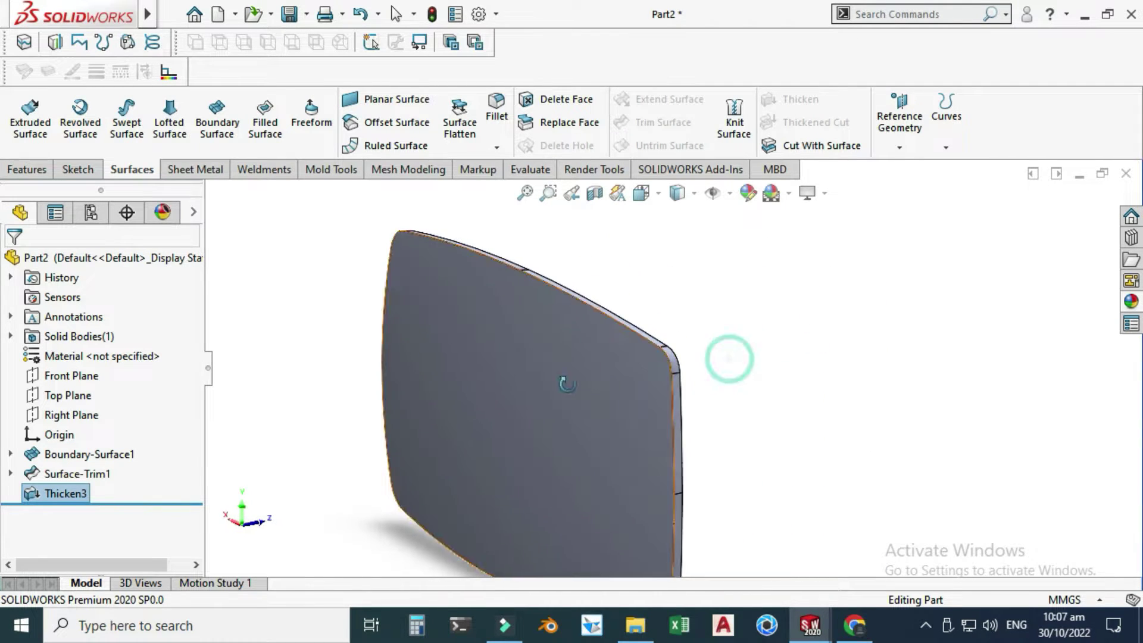
drag(290, 309, 415, 323)
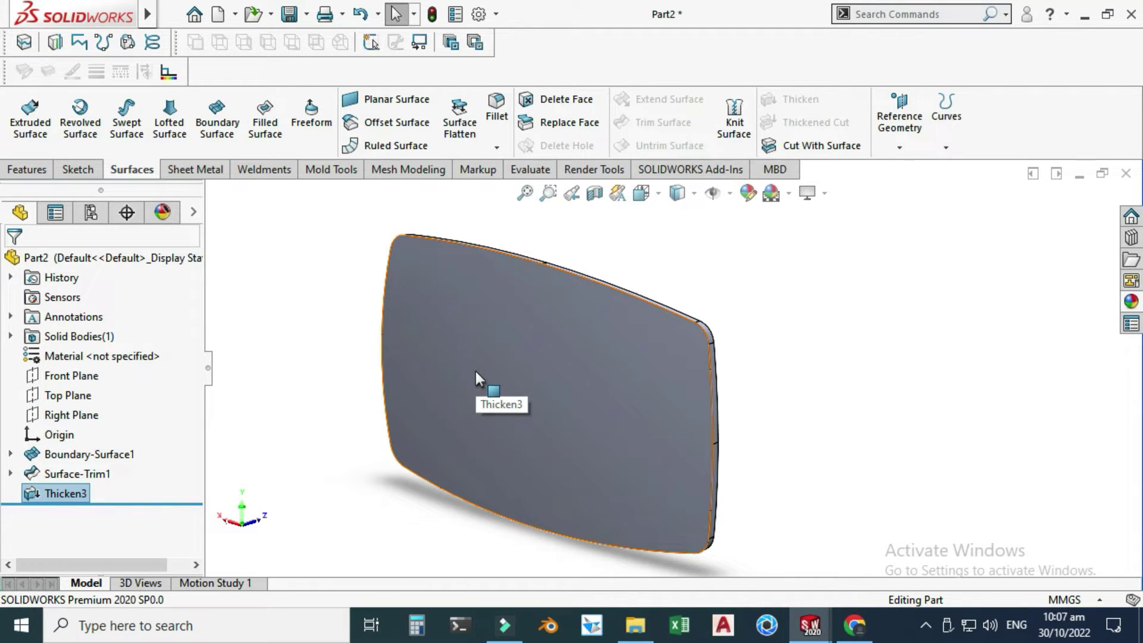
Show the rounded outline sketch used by the surface trim and open a new sketch on the Front Plane, viewed face-on.
click(10, 473)
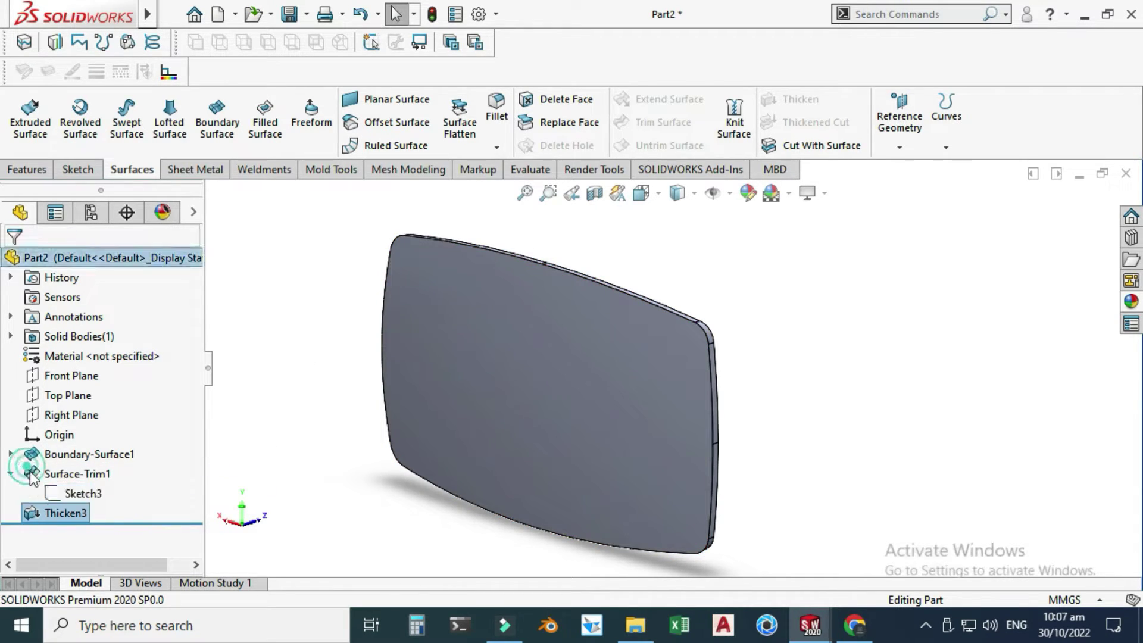
click(75, 493)
click(79, 464)
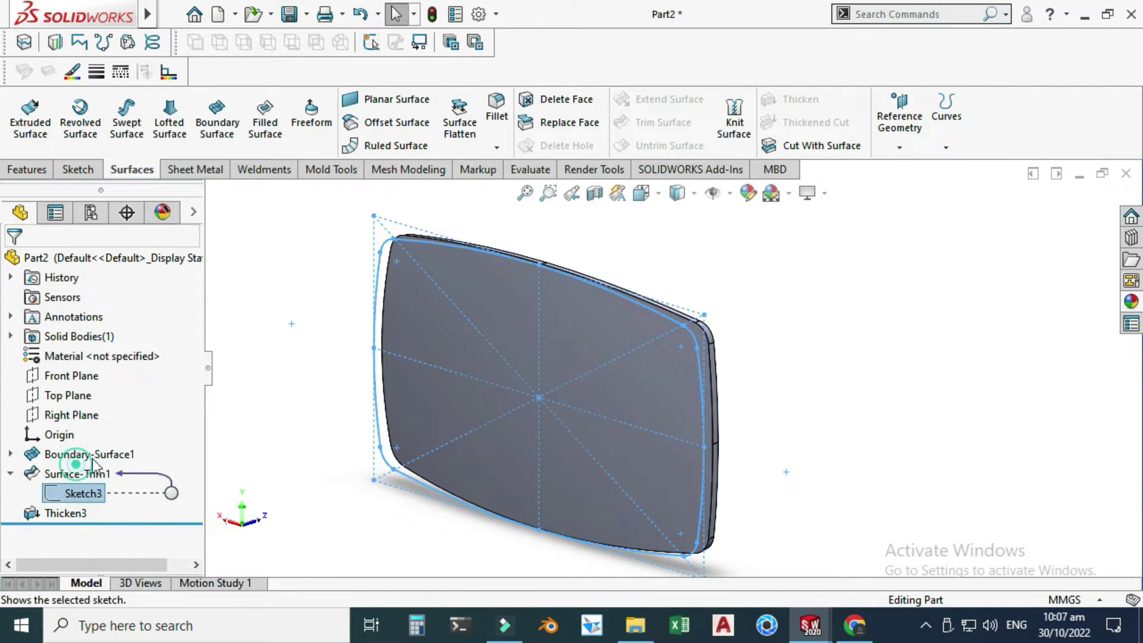
click(71, 375)
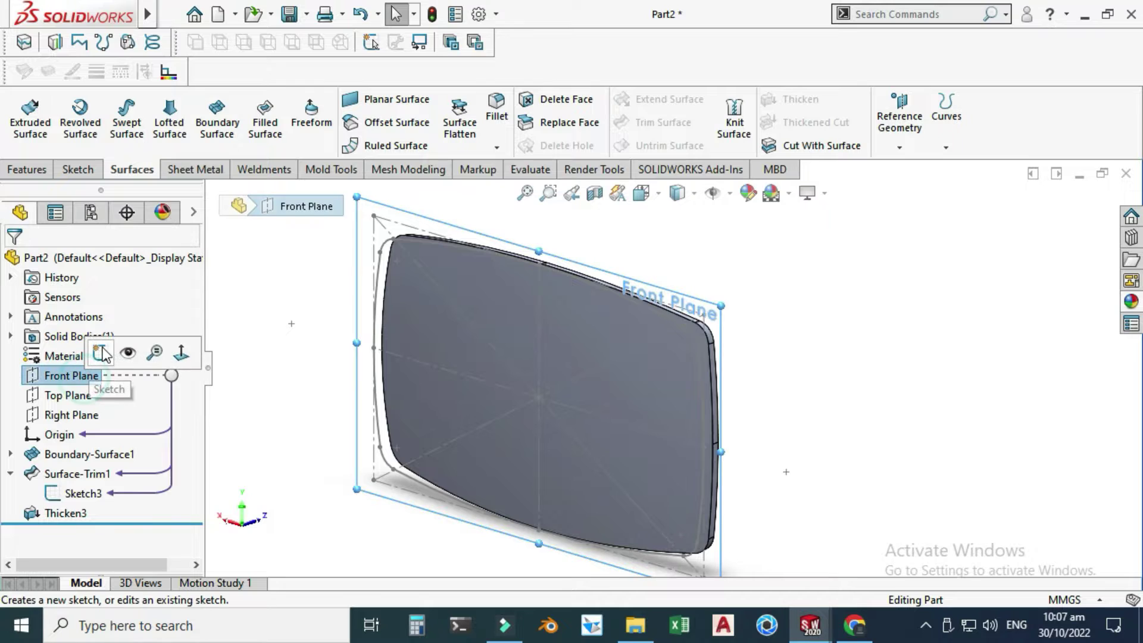
click(149, 358)
click(589, 116)
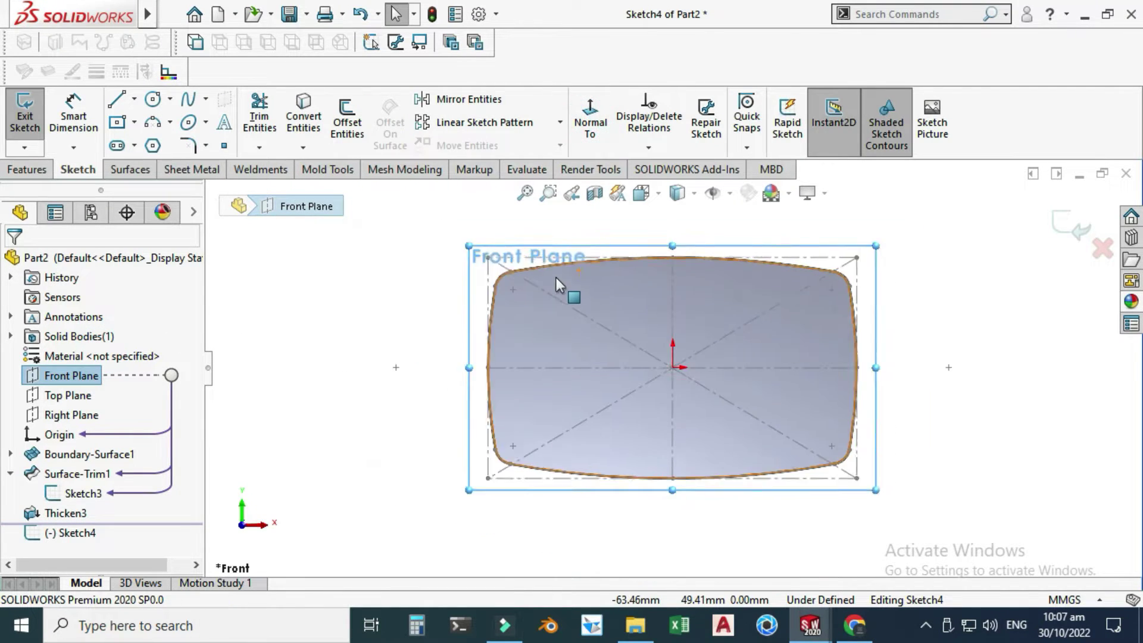
scroll(766, 337, down, 1)
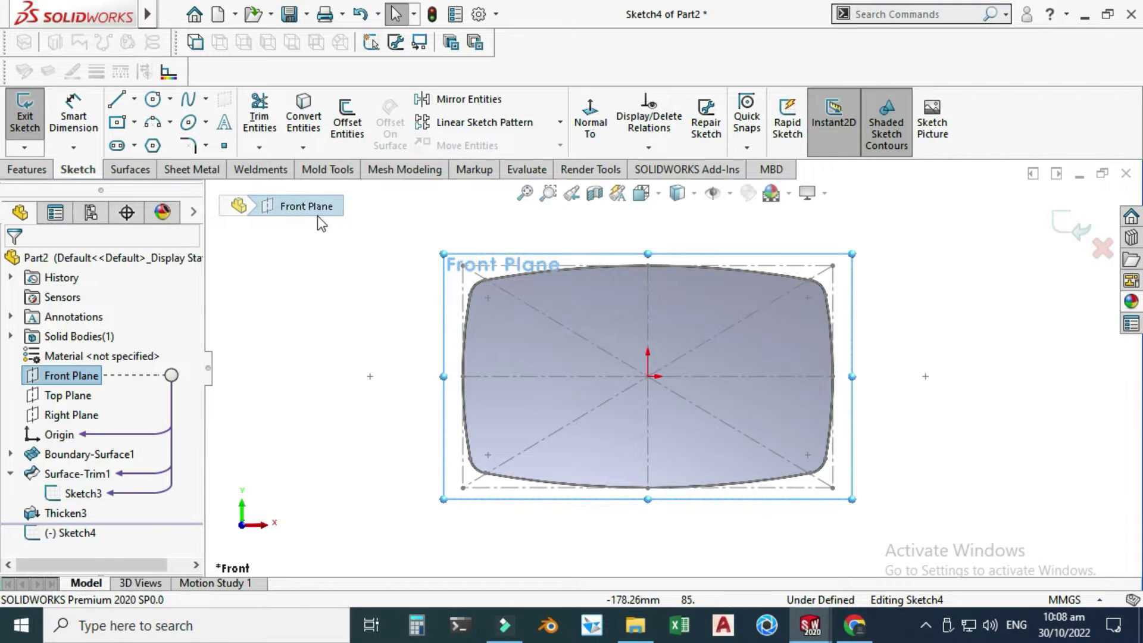
Offset all sides and corner arcs of the rounded outline inward by 10 mm.
click(350, 113)
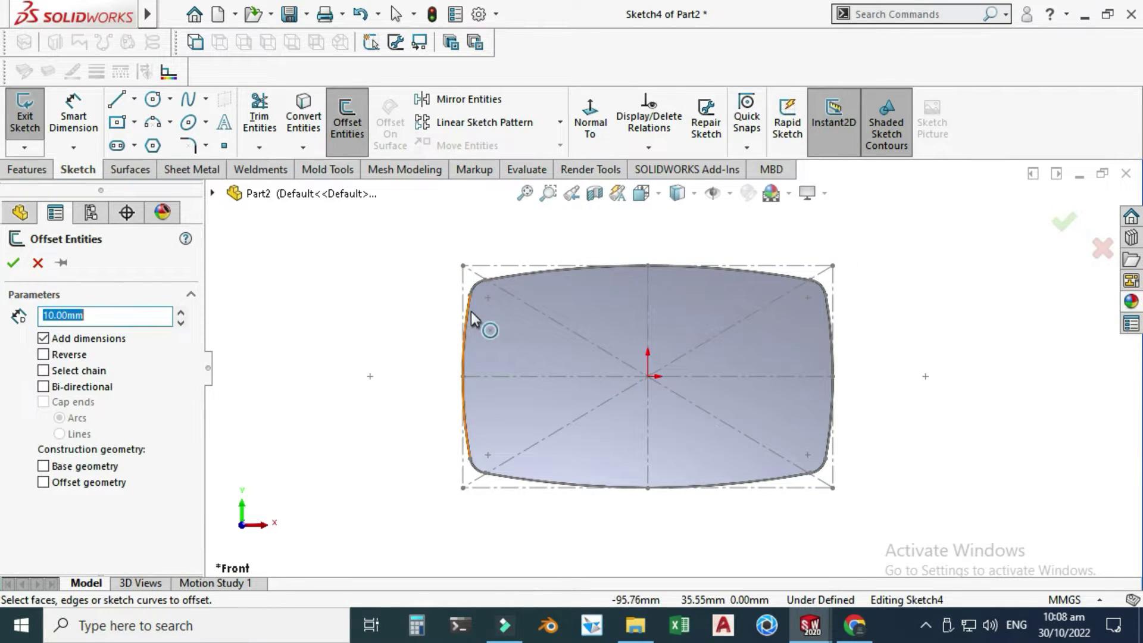
click(470, 313)
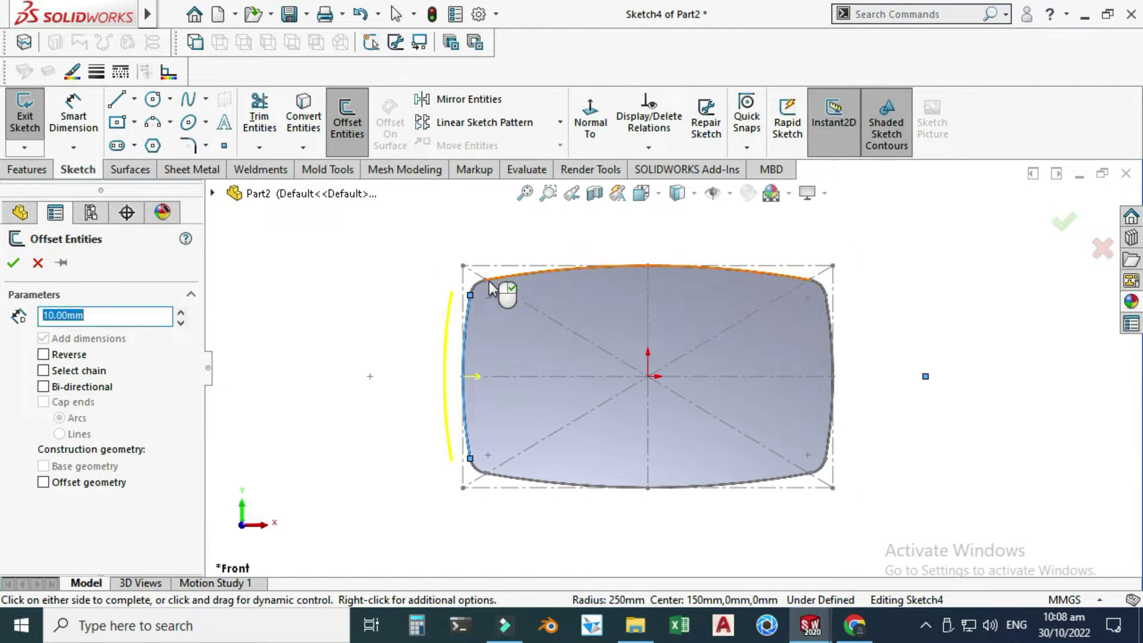
click(488, 280)
click(476, 290)
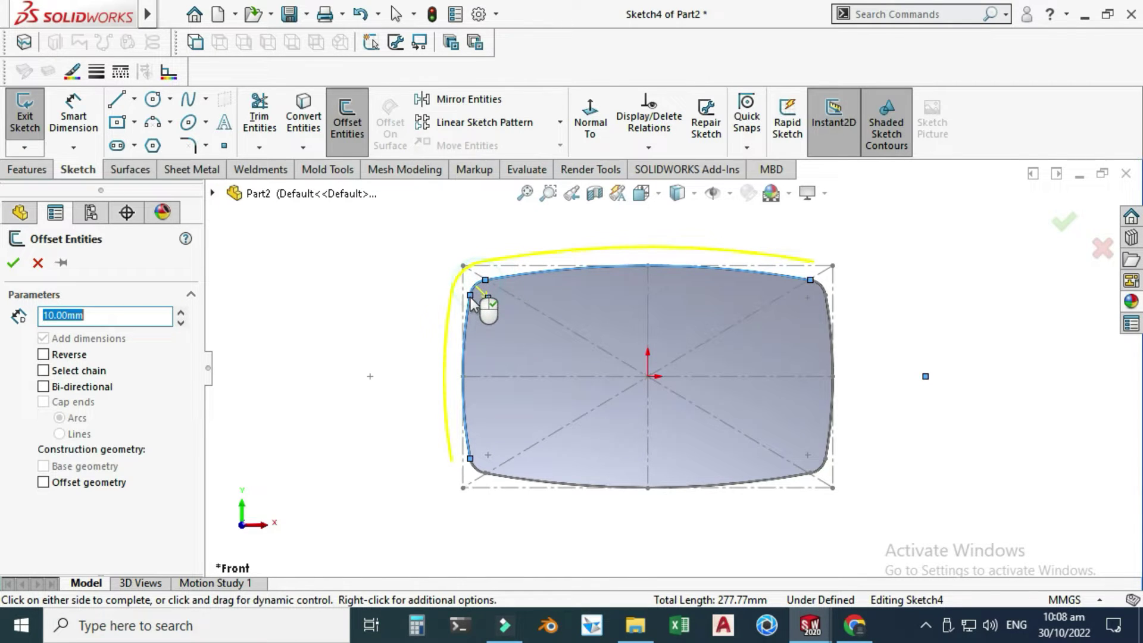
click(487, 473)
click(524, 482)
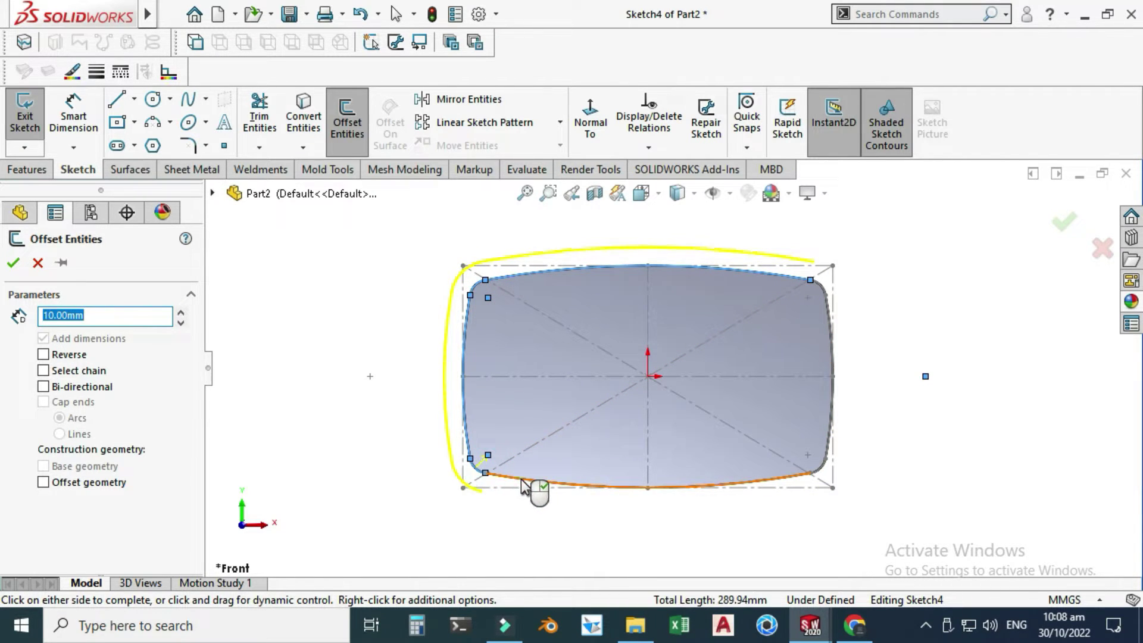
click(831, 466)
click(832, 417)
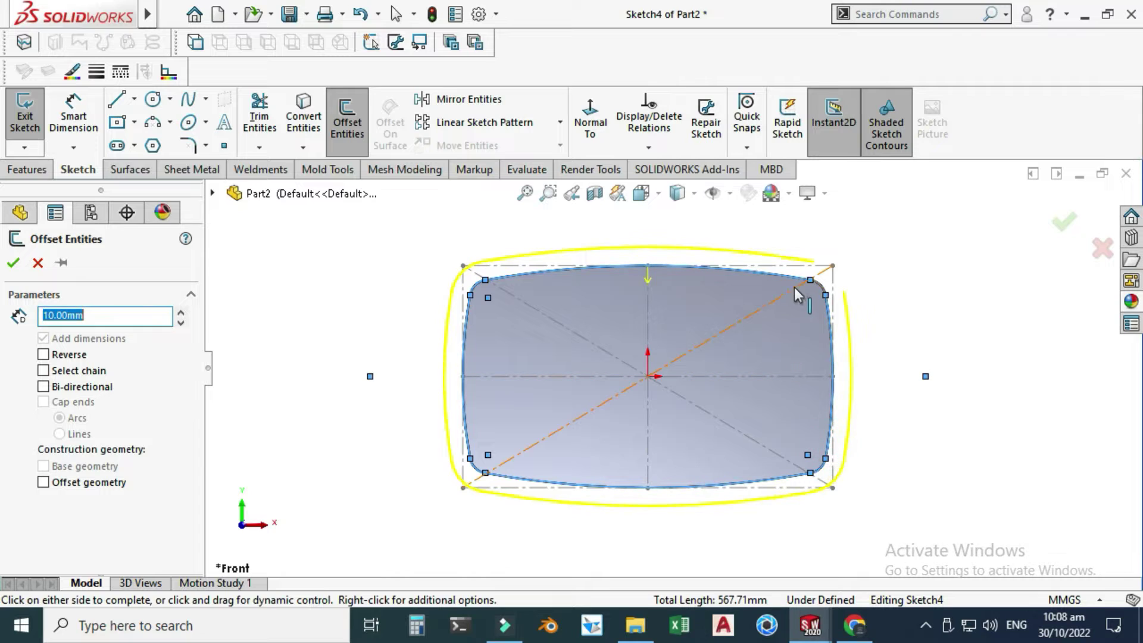
click(823, 289)
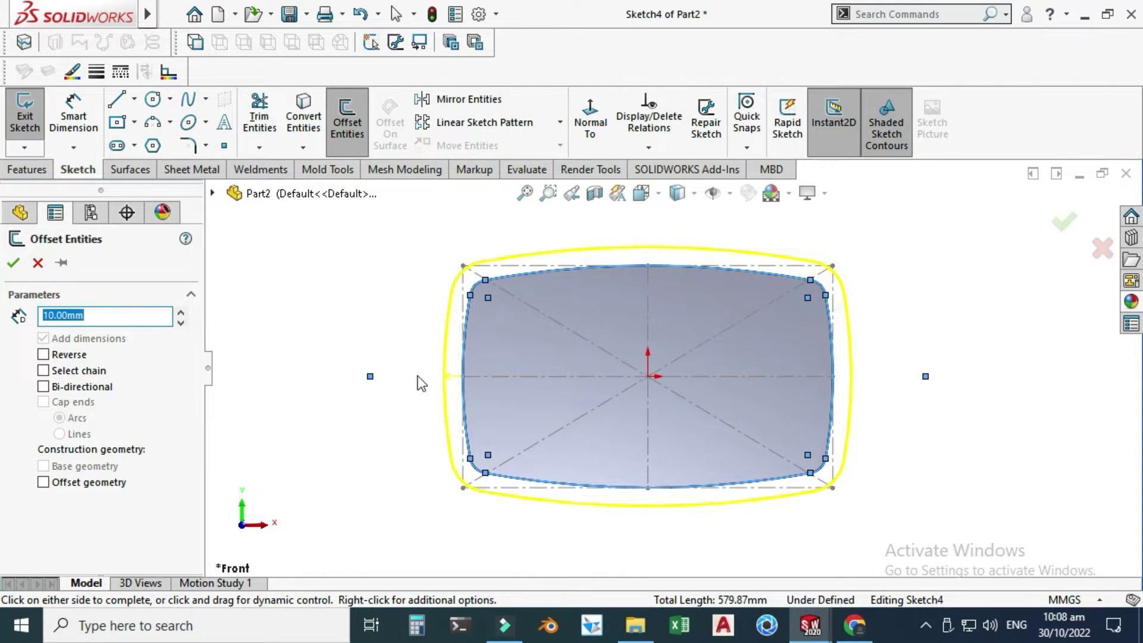
click(43, 354)
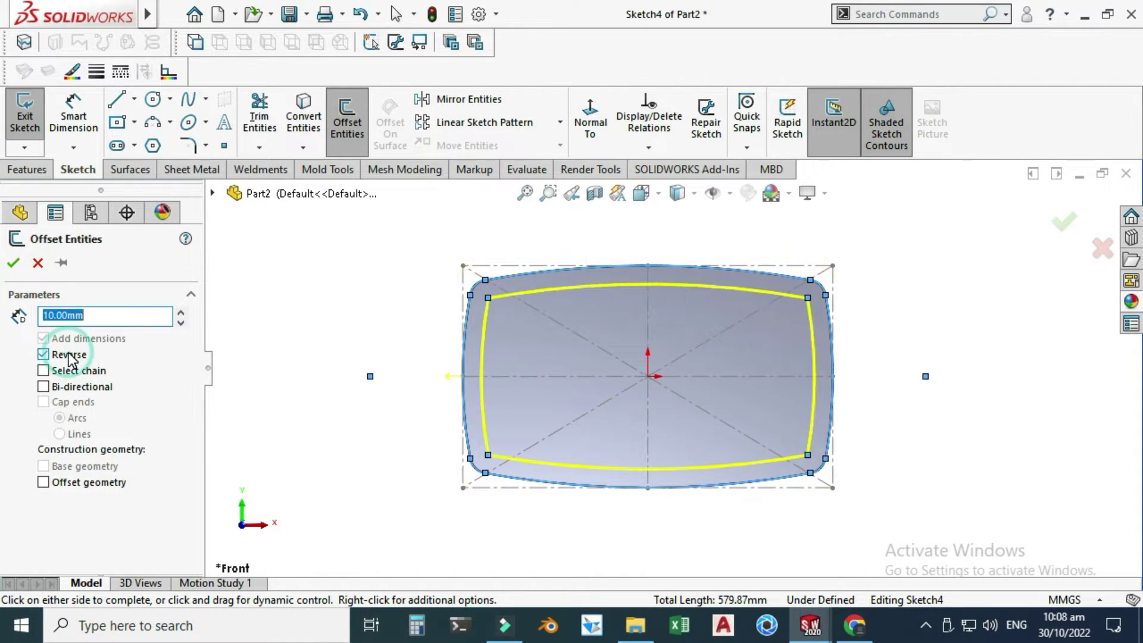
click(13, 263)
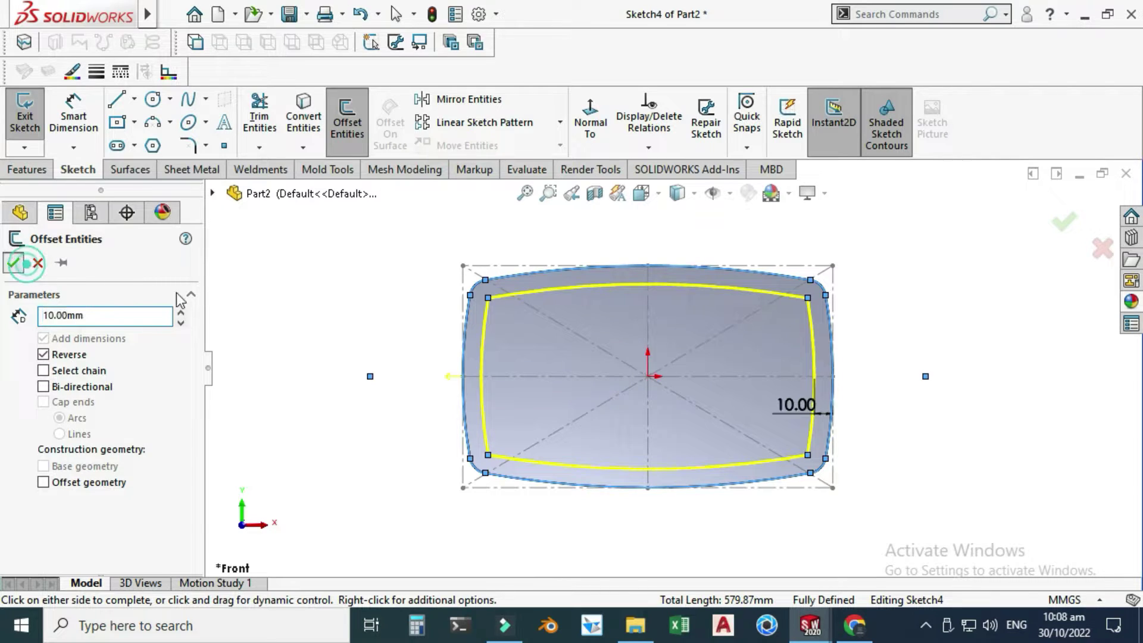
Round the upper-left and both lower corners of the offset outline with 10 mm sketch fillets.
scroll(694, 352, down, 2)
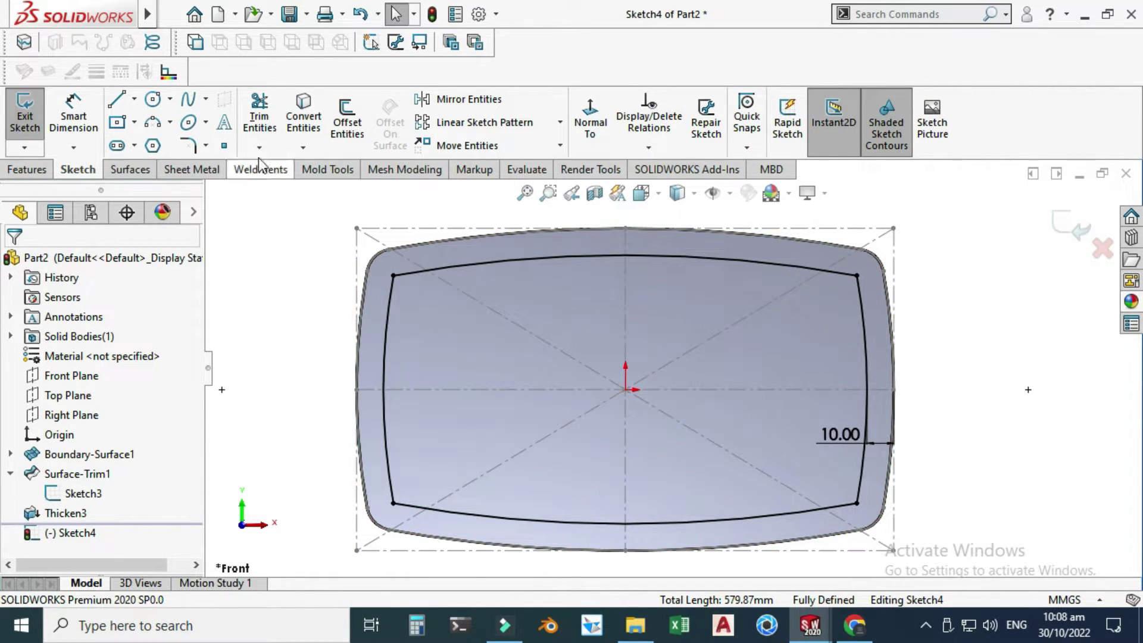
click(204, 145)
click(229, 171)
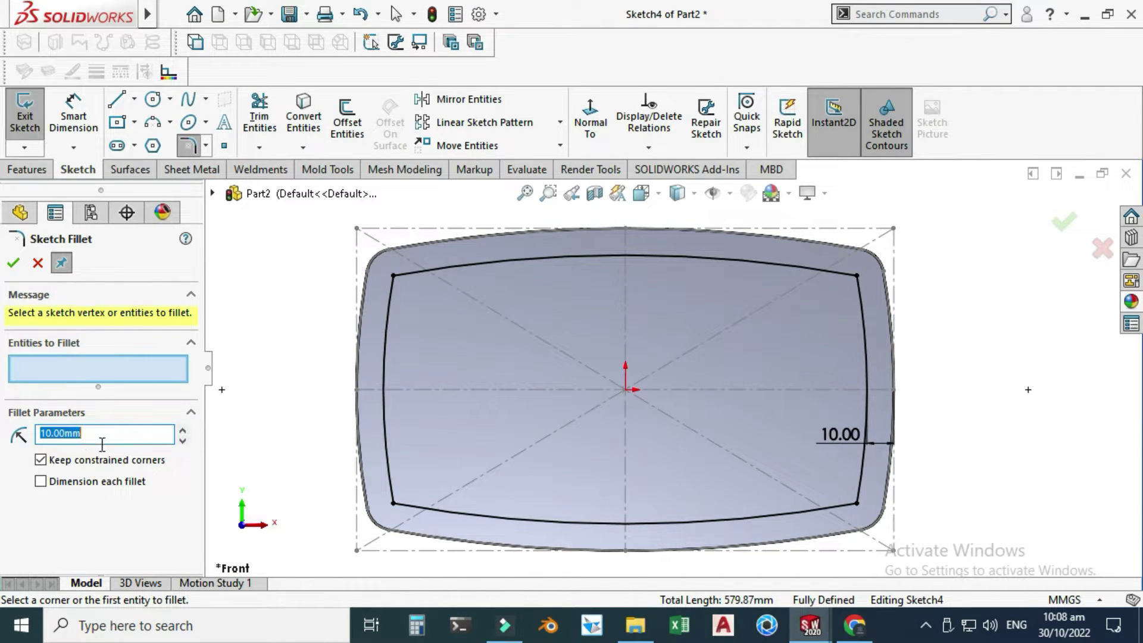
click(388, 297)
click(417, 274)
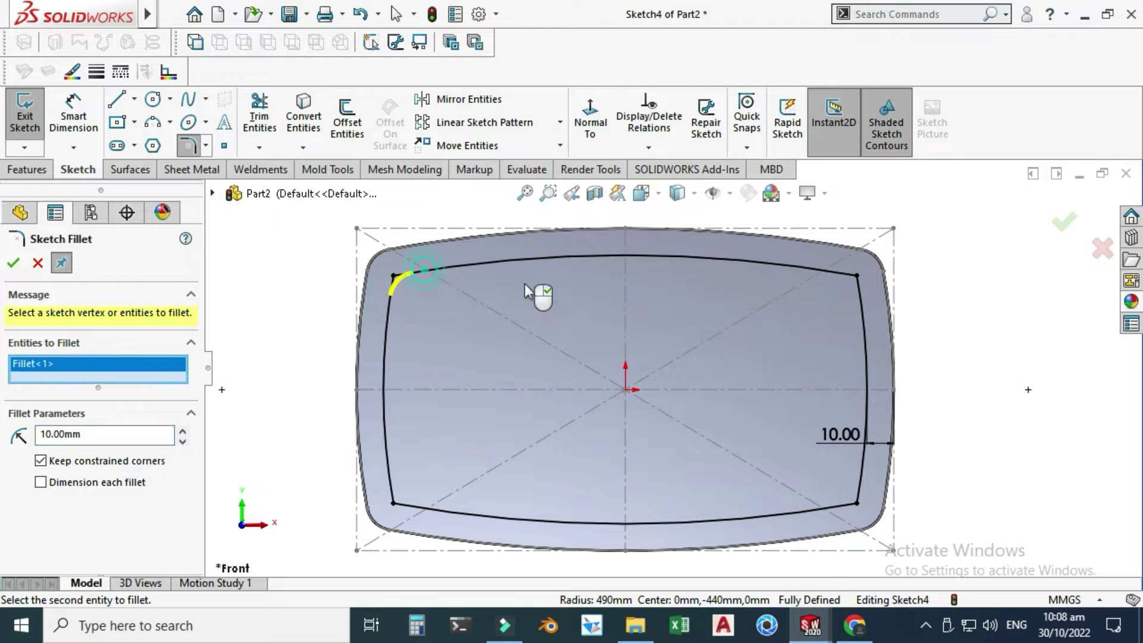
click(801, 269)
click(858, 306)
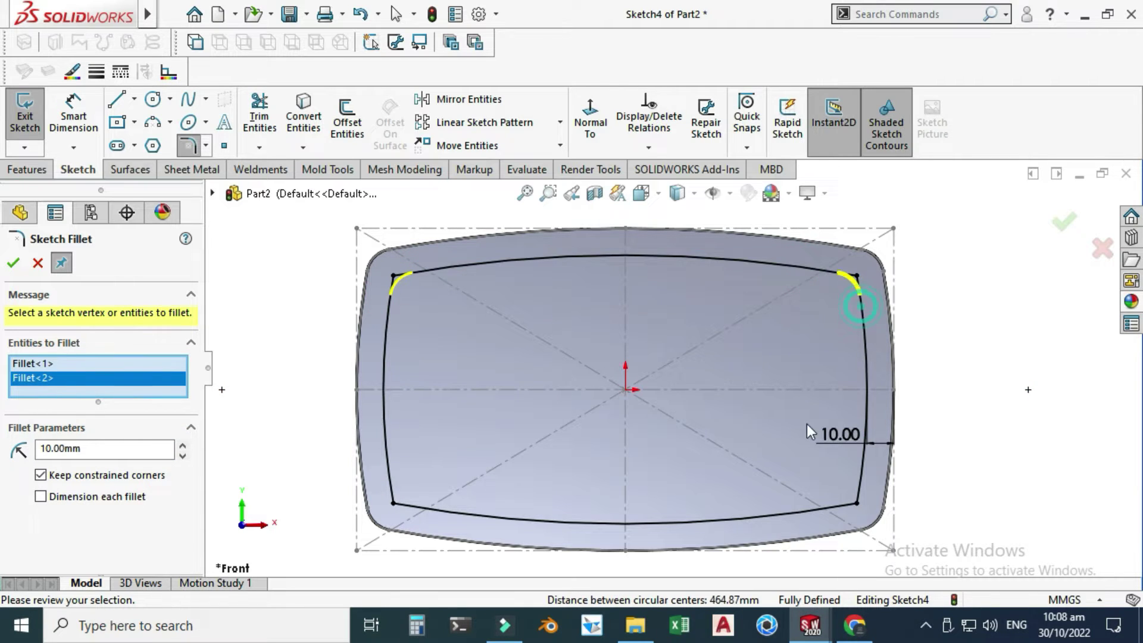
click(803, 512)
click(859, 470)
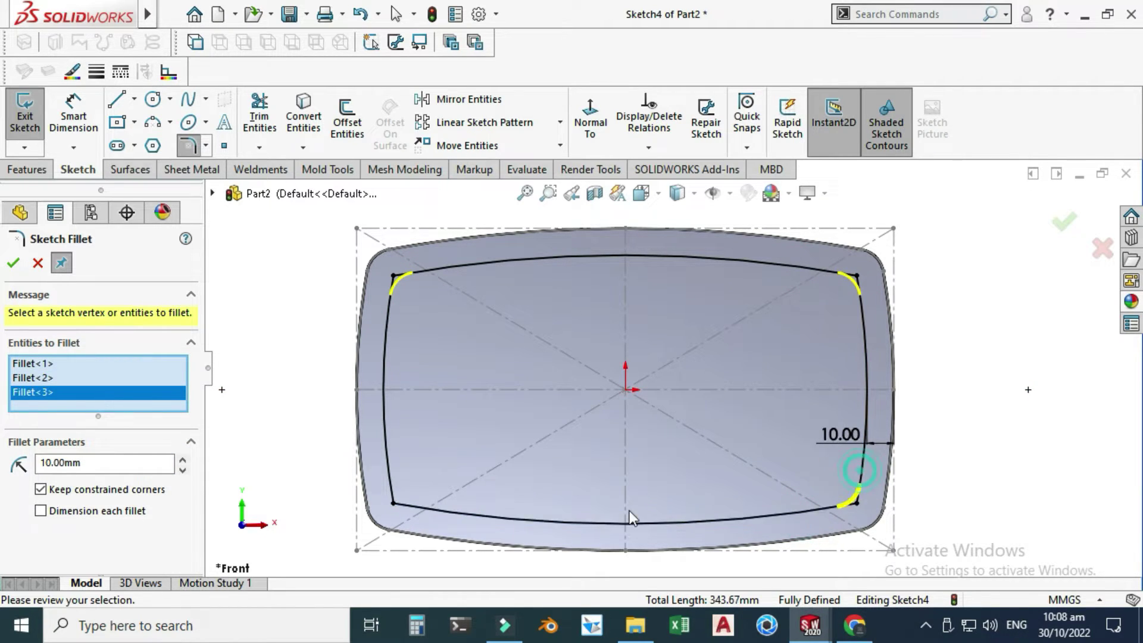
click(451, 506)
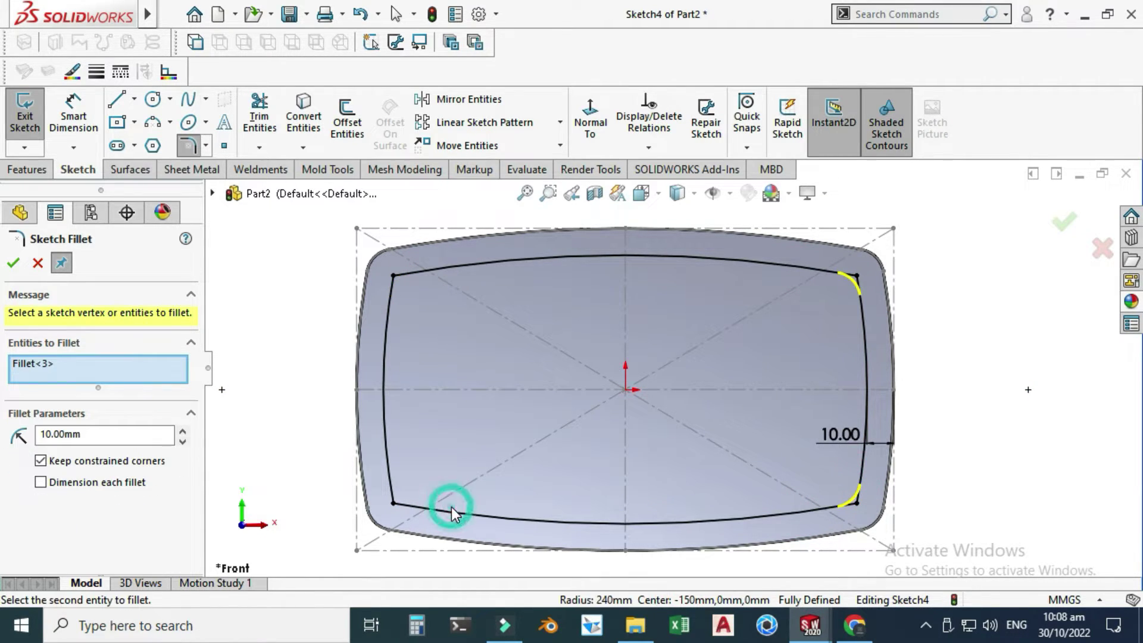
click(390, 465)
click(388, 294)
click(416, 270)
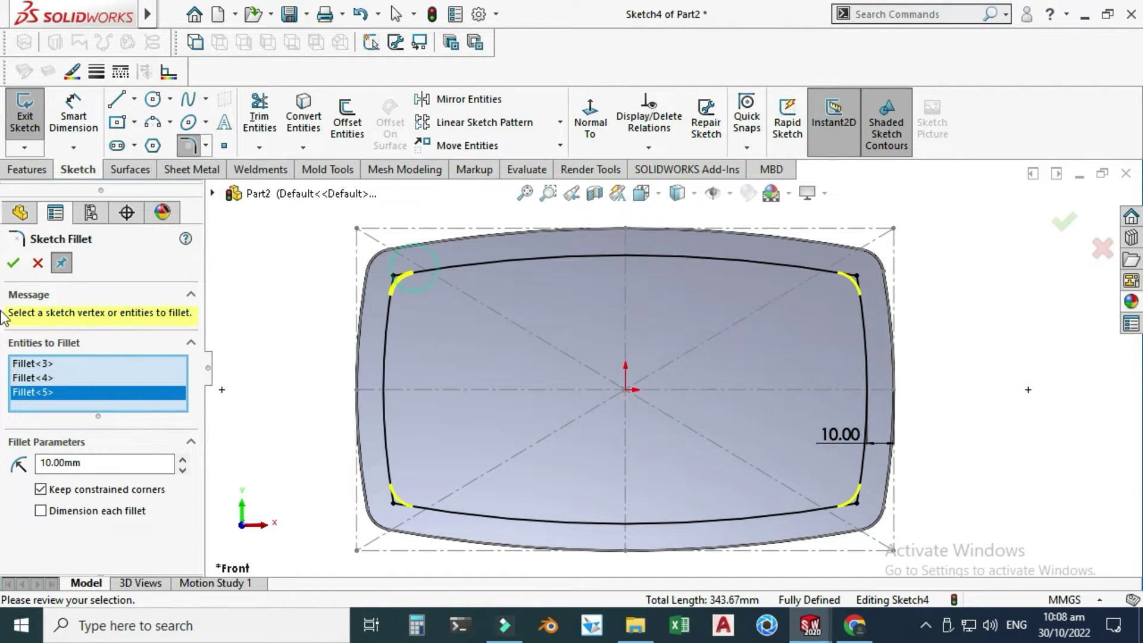
click(13, 264)
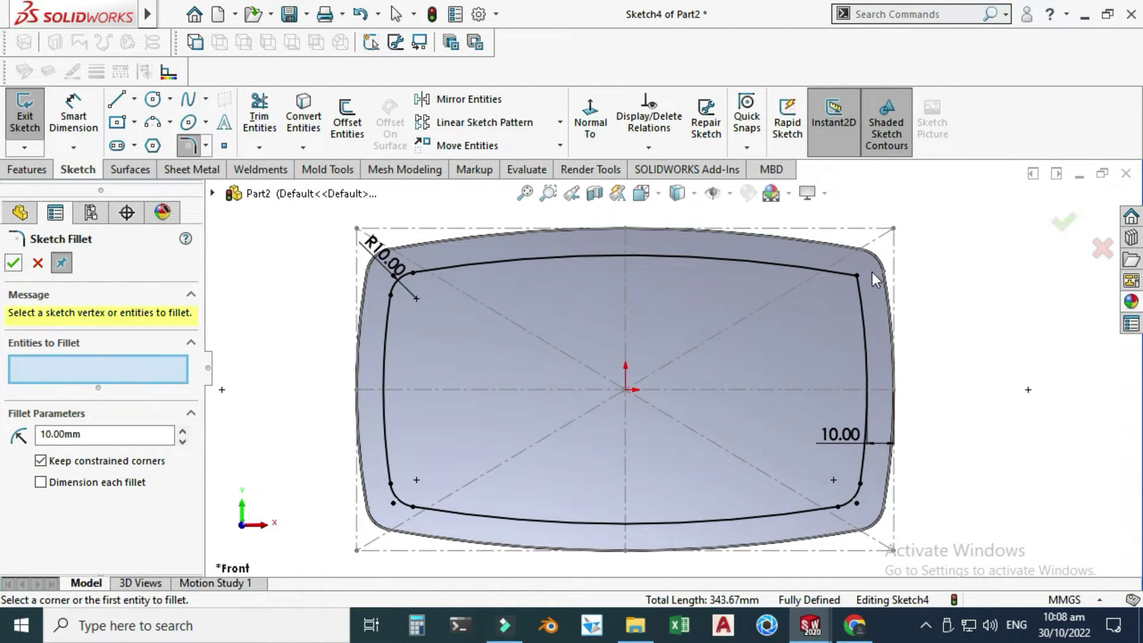
Round the upper-right corner of the offset outline with a 10 mm sketch fillet and finish the sketch.
click(764, 262)
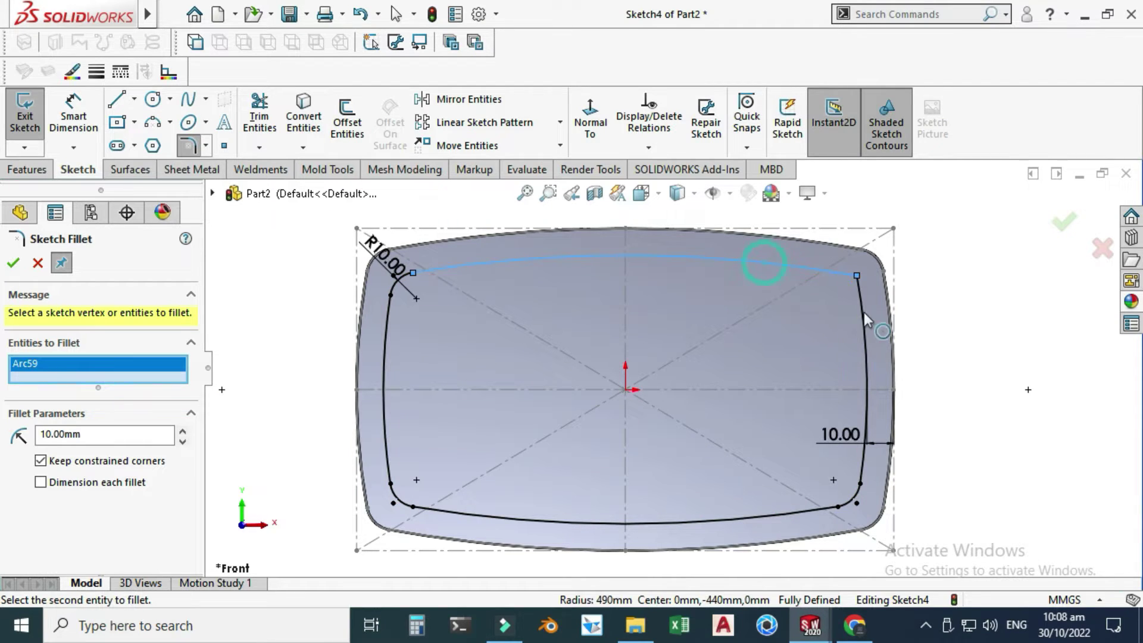
click(867, 313)
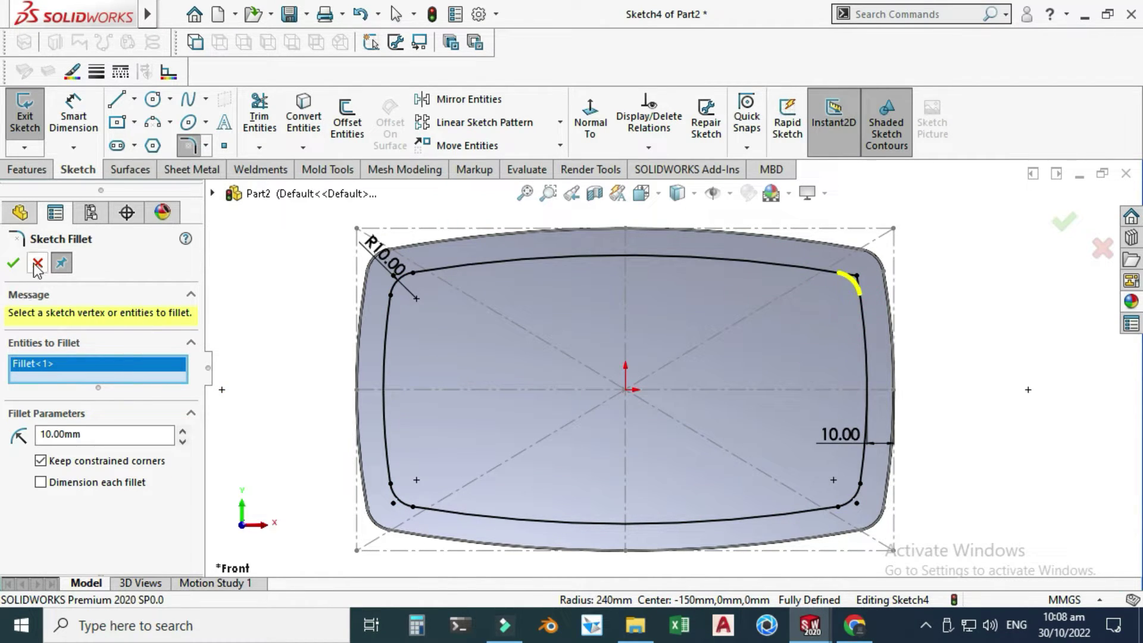
click(11, 265)
click(1062, 223)
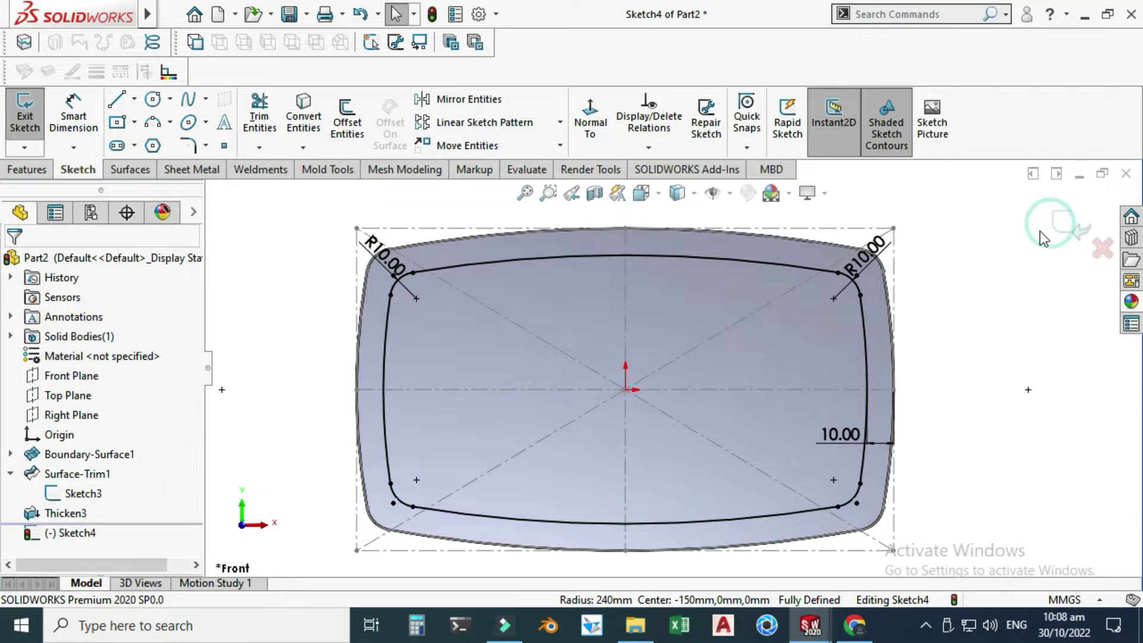
click(1055, 226)
Hide the trim outline sketch so that only the inset outline sketch is shown on the panel.
right_click(961, 274)
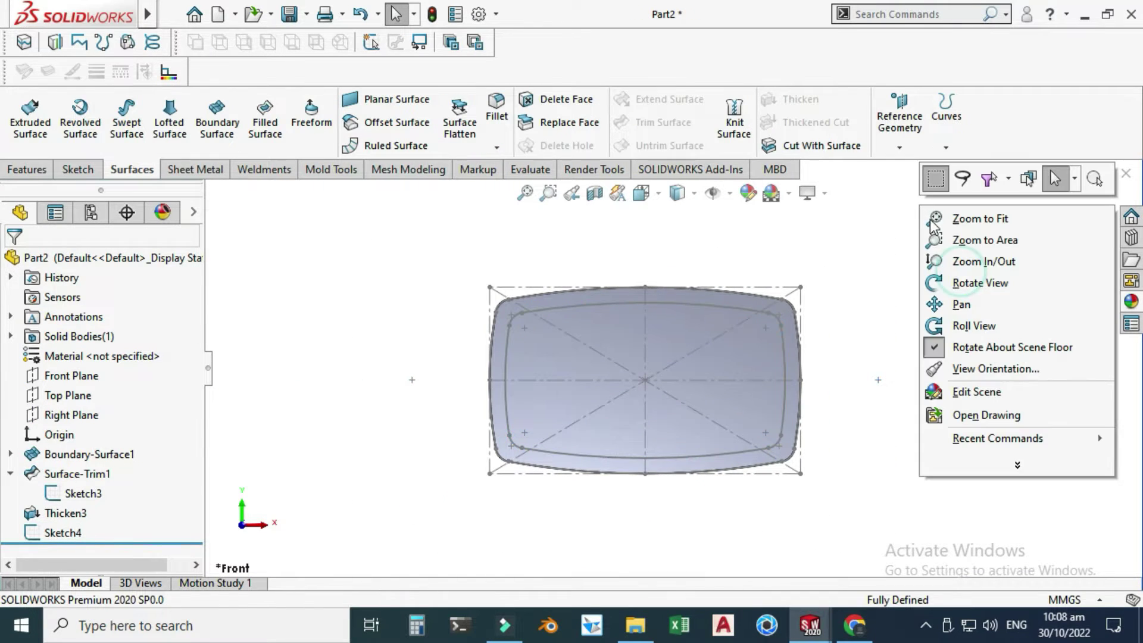
click(964, 281)
mouse_move(964, 280)
mouse_down()
mouse_move(837, 314)
mouse_move(857, 330)
mouse_move(750, 280)
mouse_up()
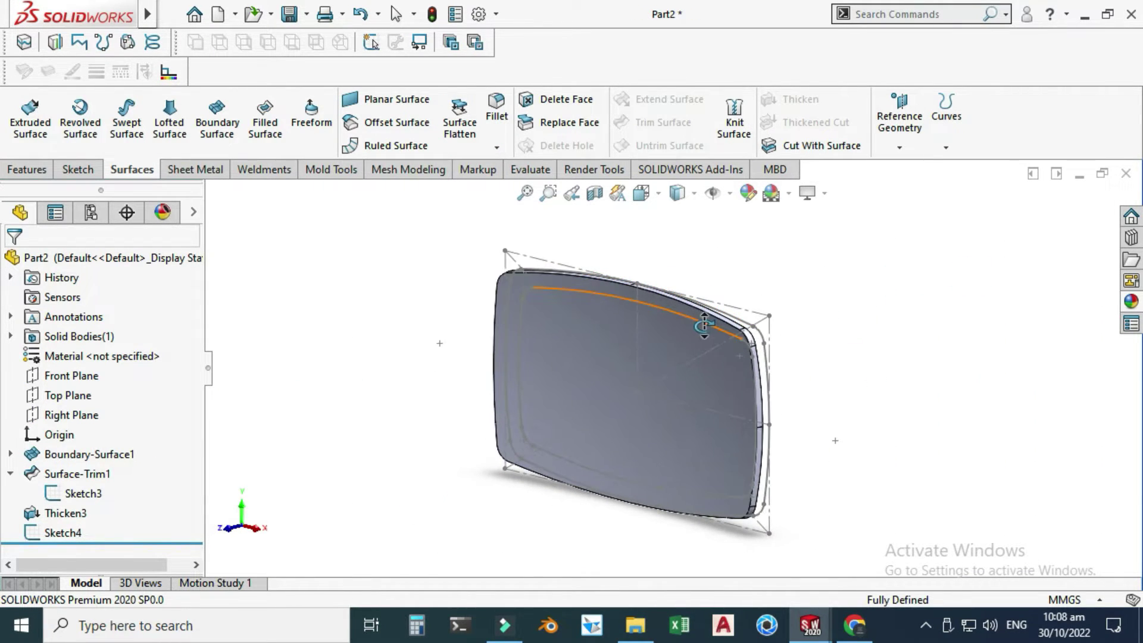
key(Escape)
click(84, 493)
click(84, 471)
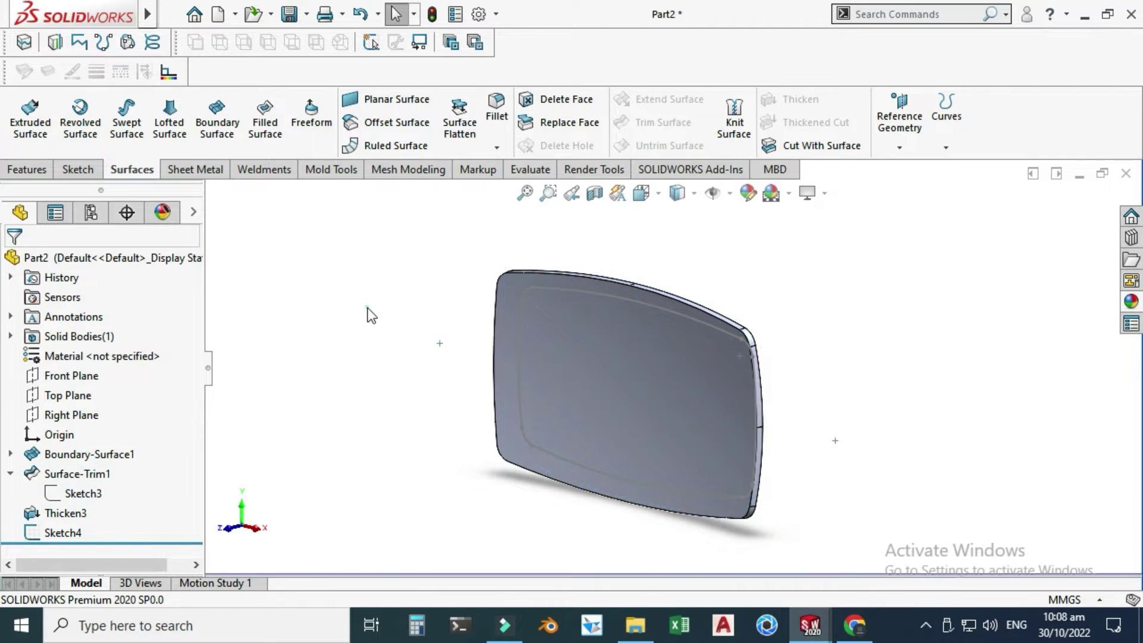
Split the panel's front and back faces by projecting the inset outline sketch onto both with a Split Line.
scroll(753, 354, down, 3)
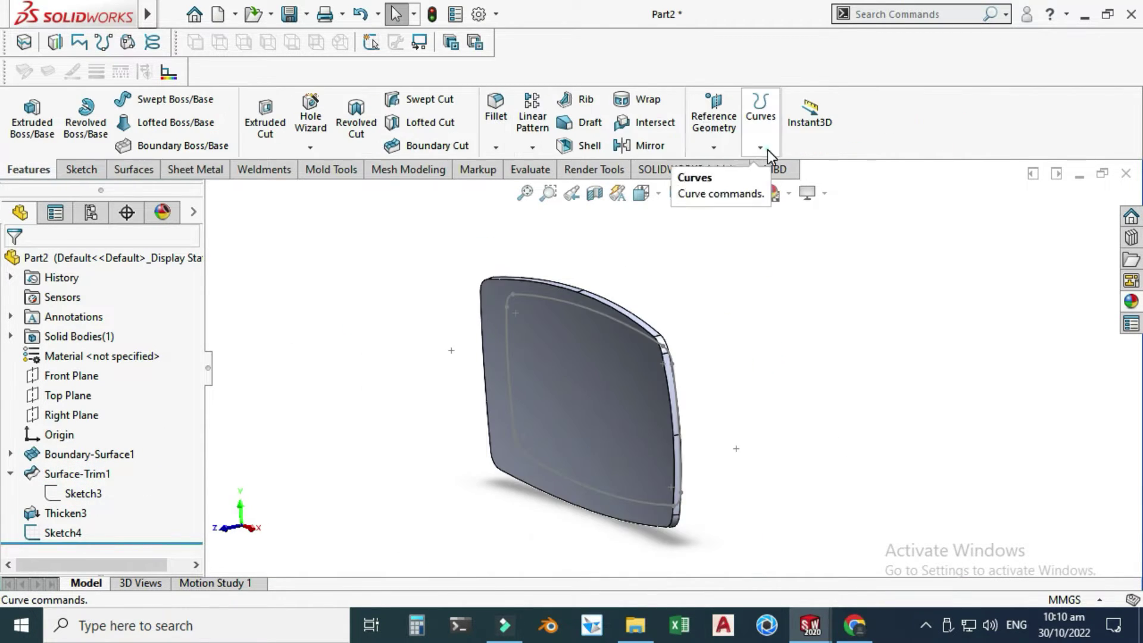
click(760, 147)
click(779, 169)
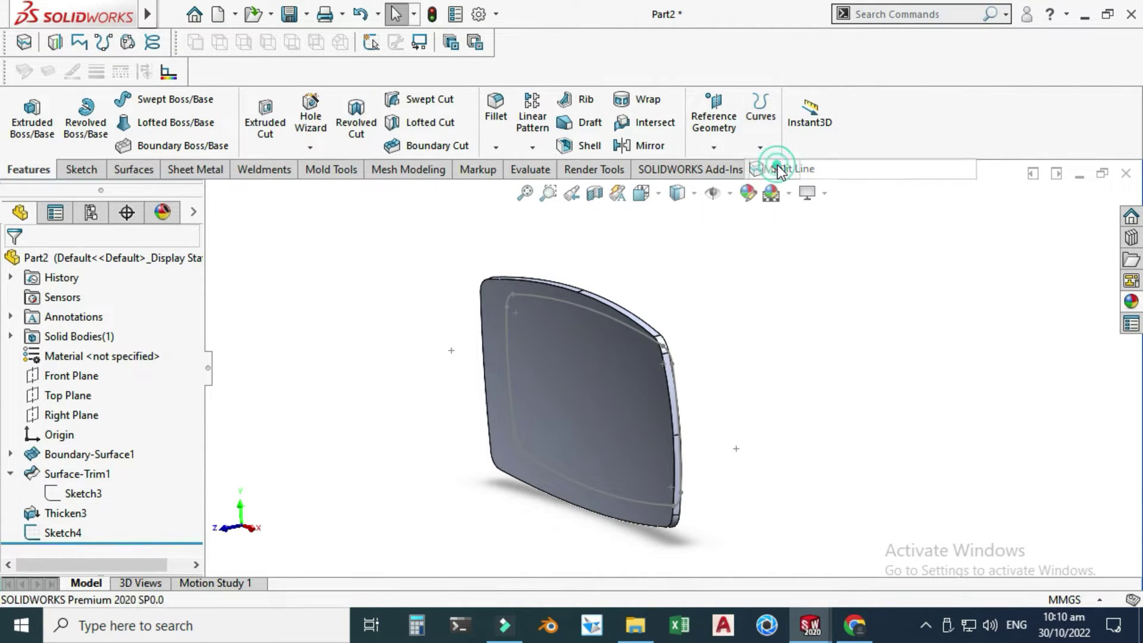
scroll(622, 295, down, 2)
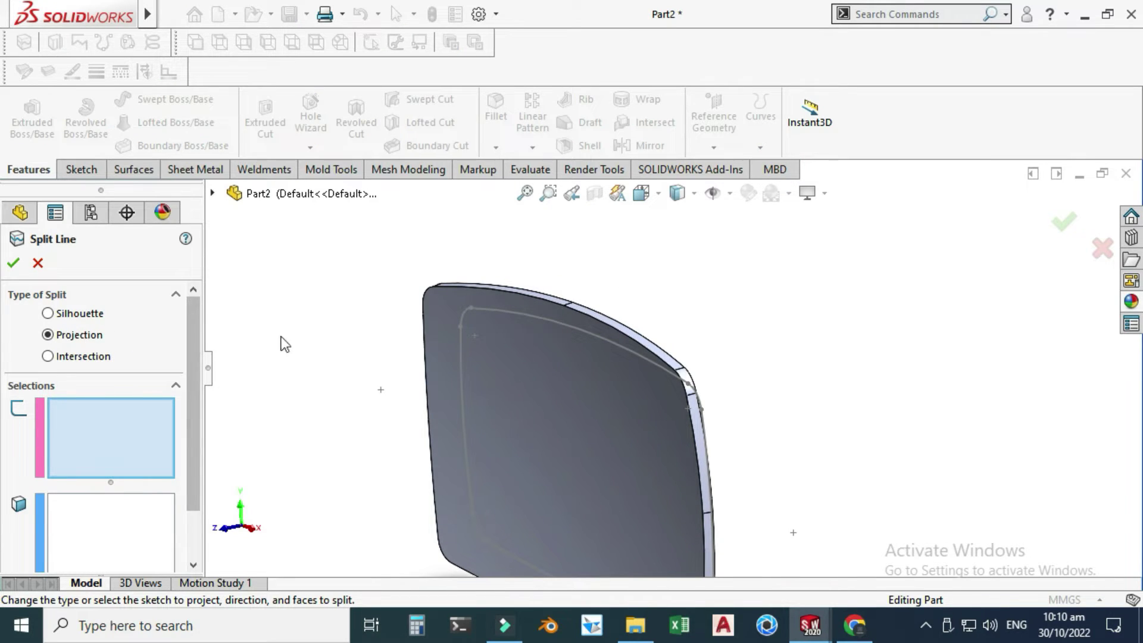
click(506, 313)
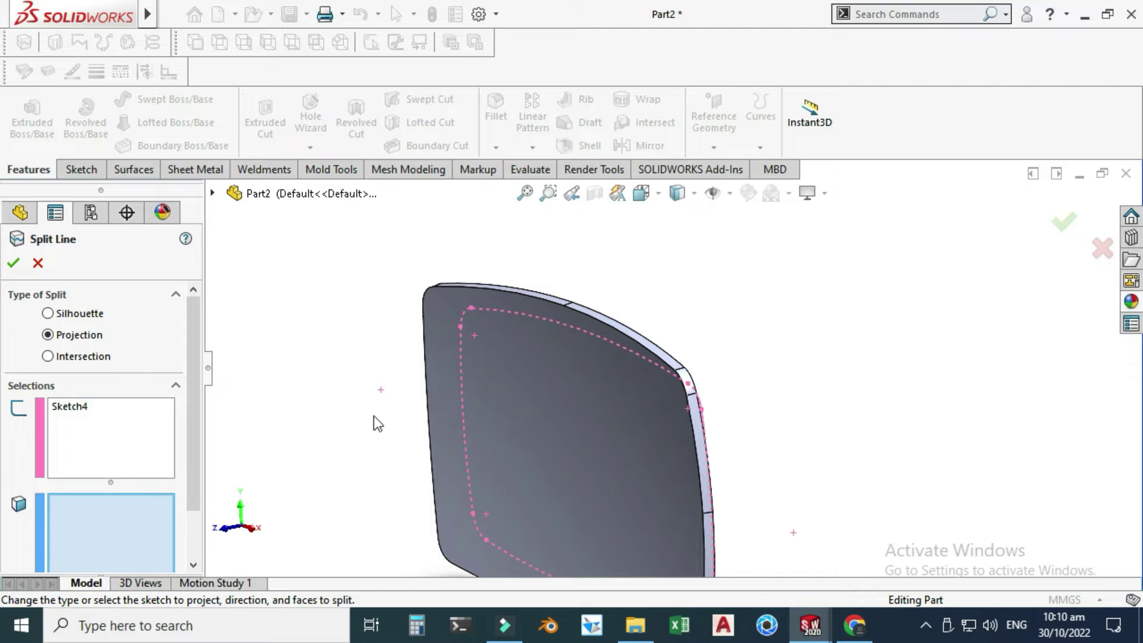
click(556, 378)
middle_drag(555, 377, 610, 365)
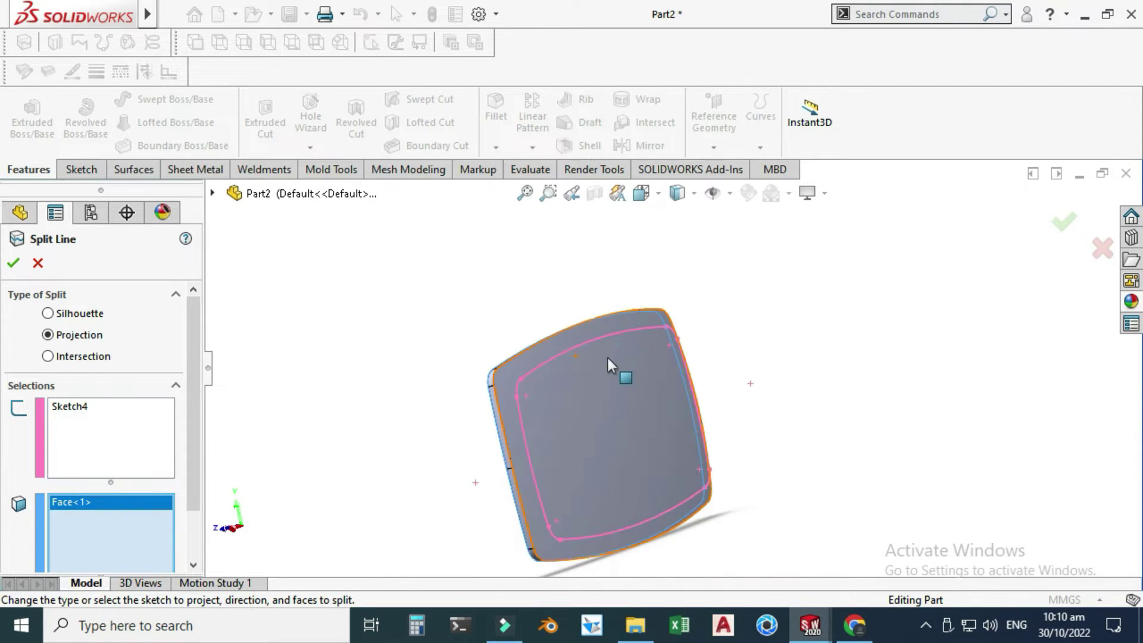
click(610, 364)
click(1065, 223)
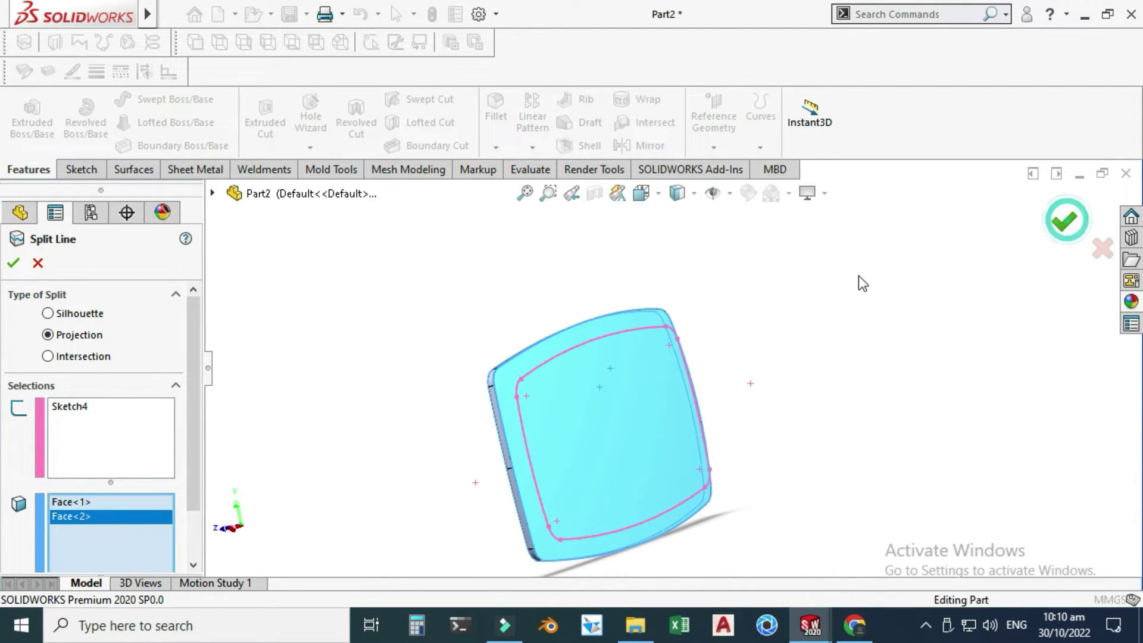
Fillet the panel's front and back outer perimeter edges with a symmetric 1 mm radius and tangent propagation.
middle_drag(837, 276, 460, 433)
scroll(470, 444, up, 2)
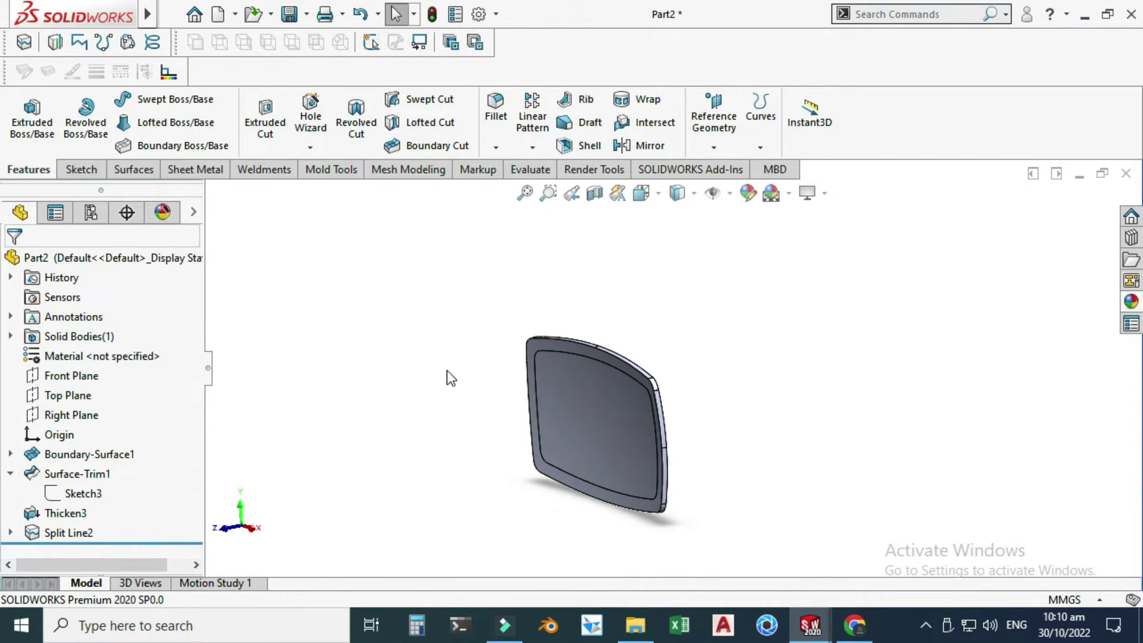
scroll(598, 384, down, 3)
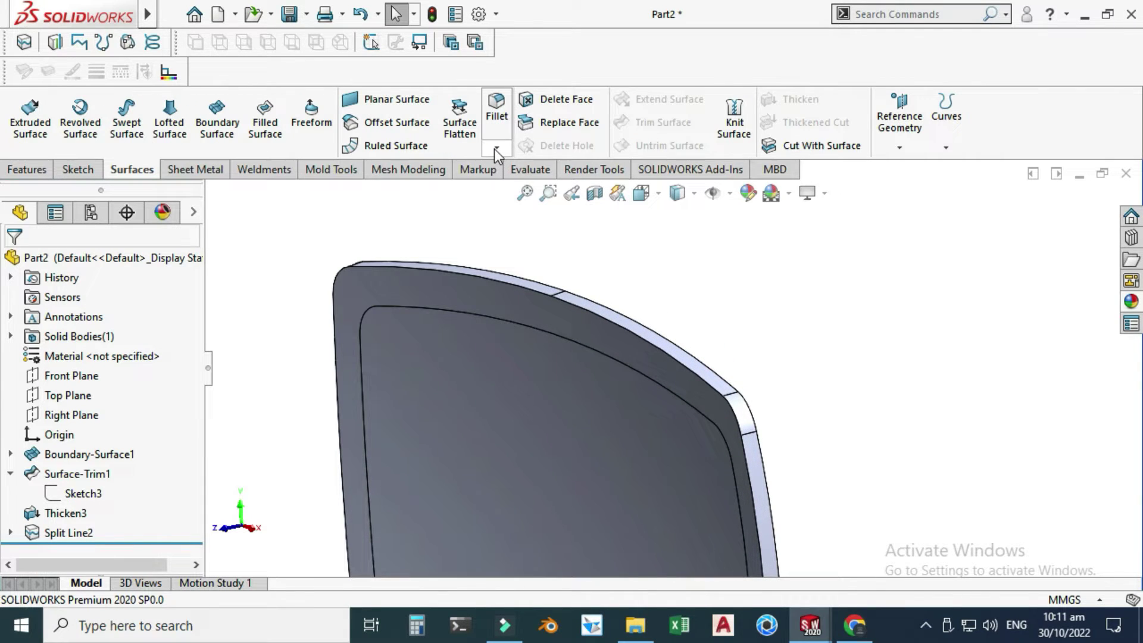
click(496, 148)
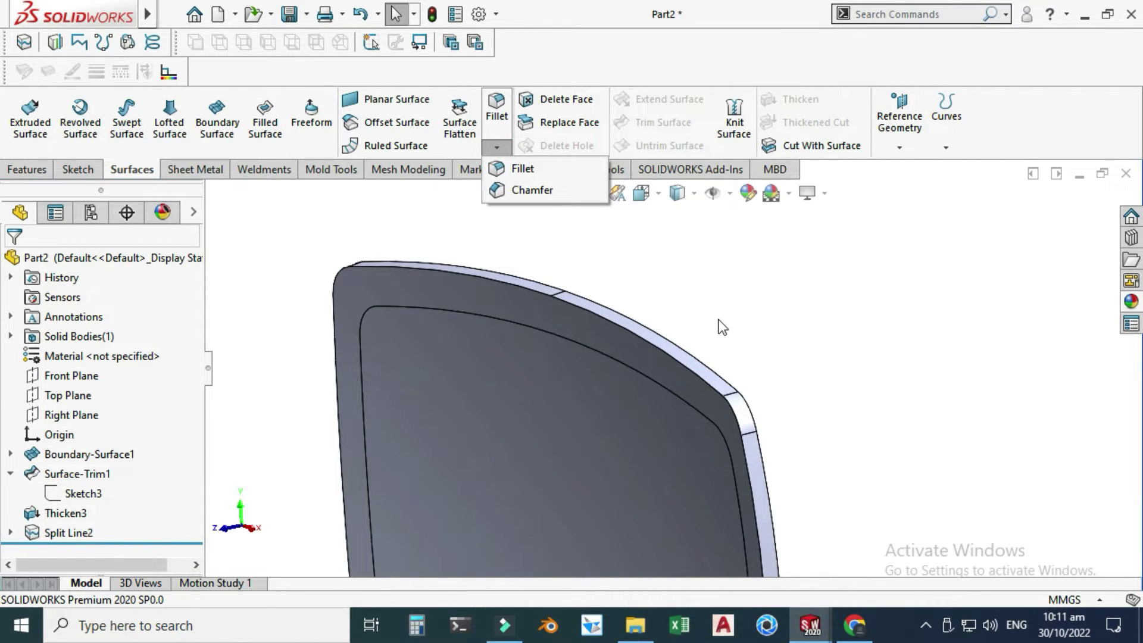
click(543, 169)
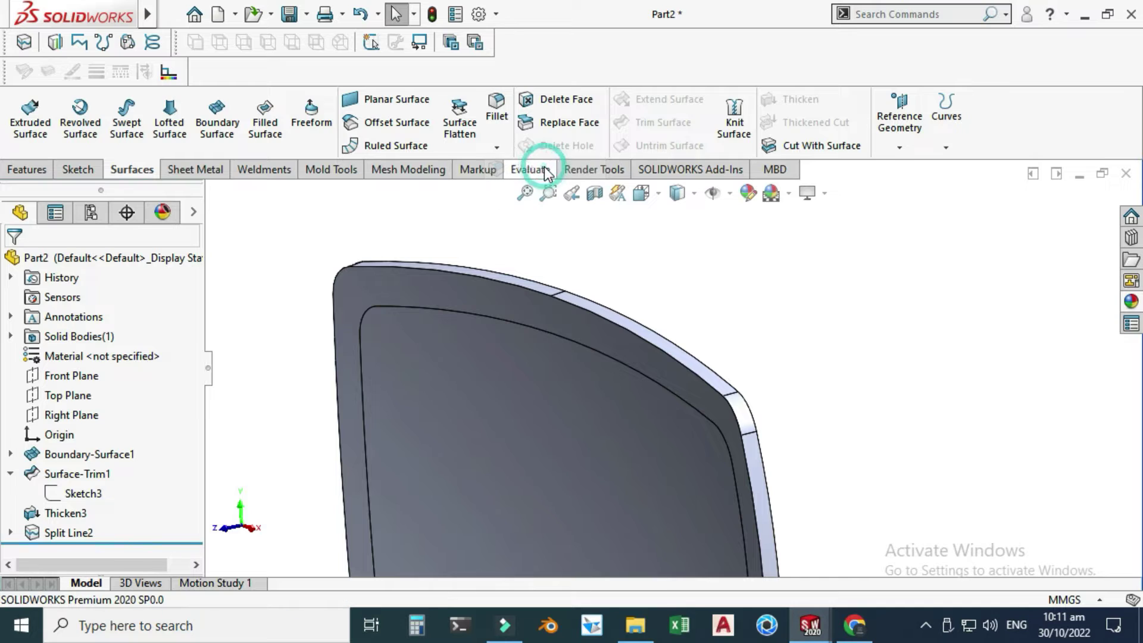
scroll(202, 338, down, 5)
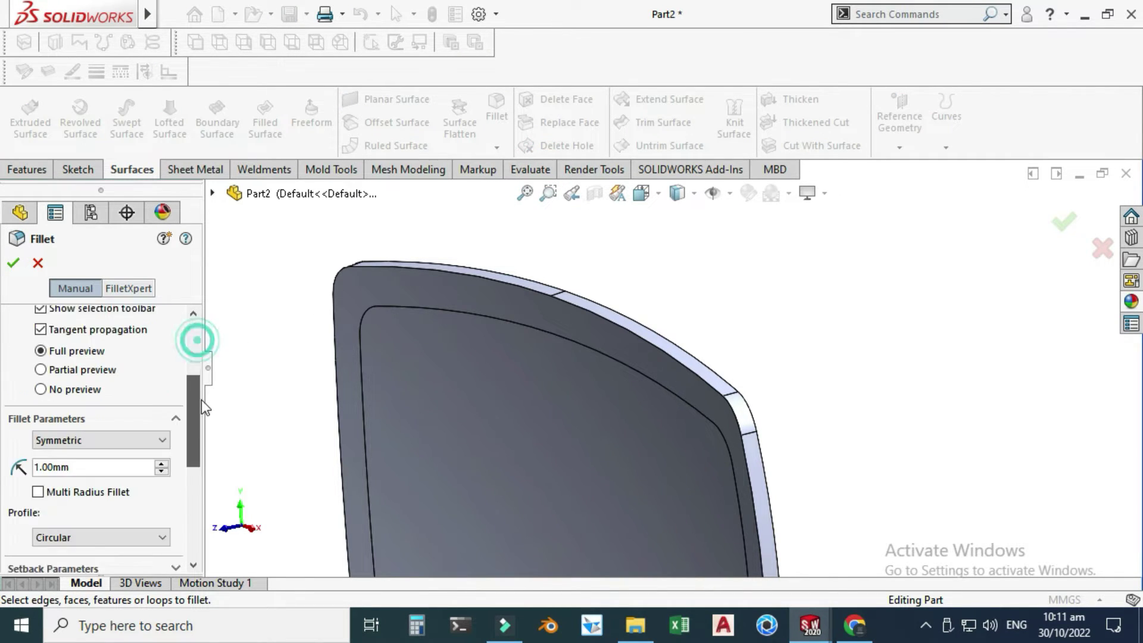
scroll(599, 253, down, 1)
scroll(598, 252, down, 1)
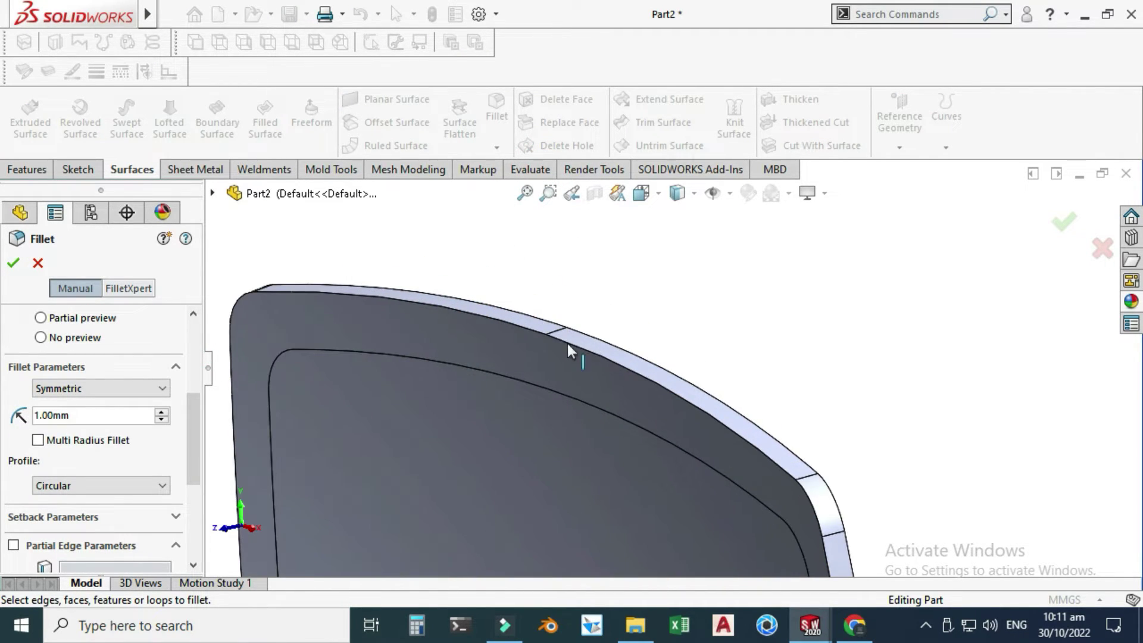
click(573, 345)
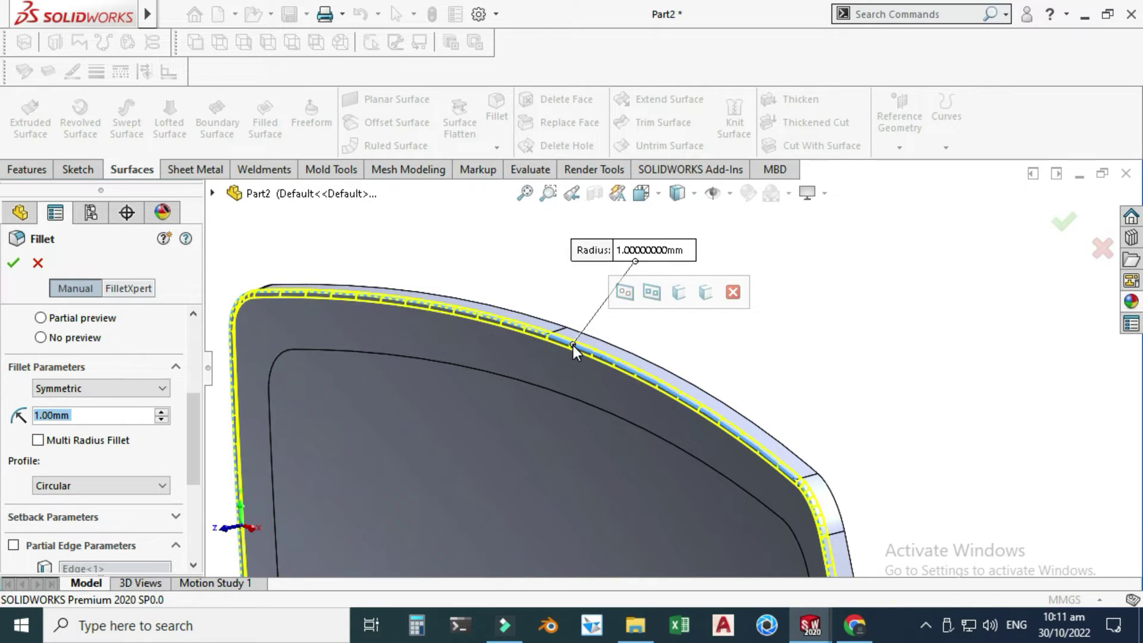
scroll(642, 343, up, 1)
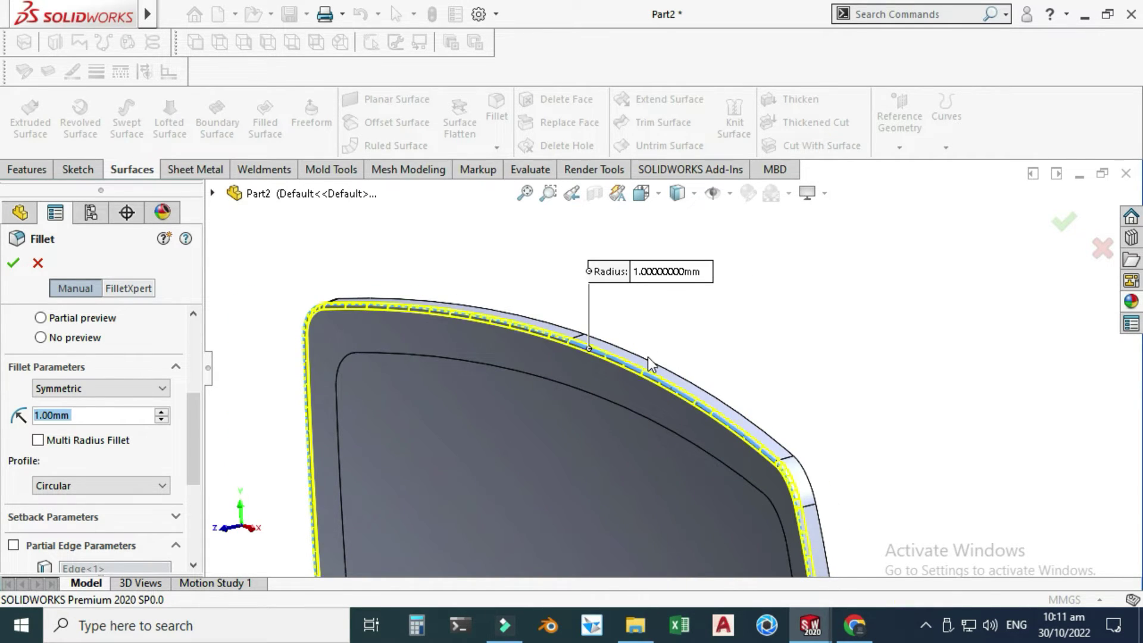
click(647, 360)
scroll(631, 344, up, 1)
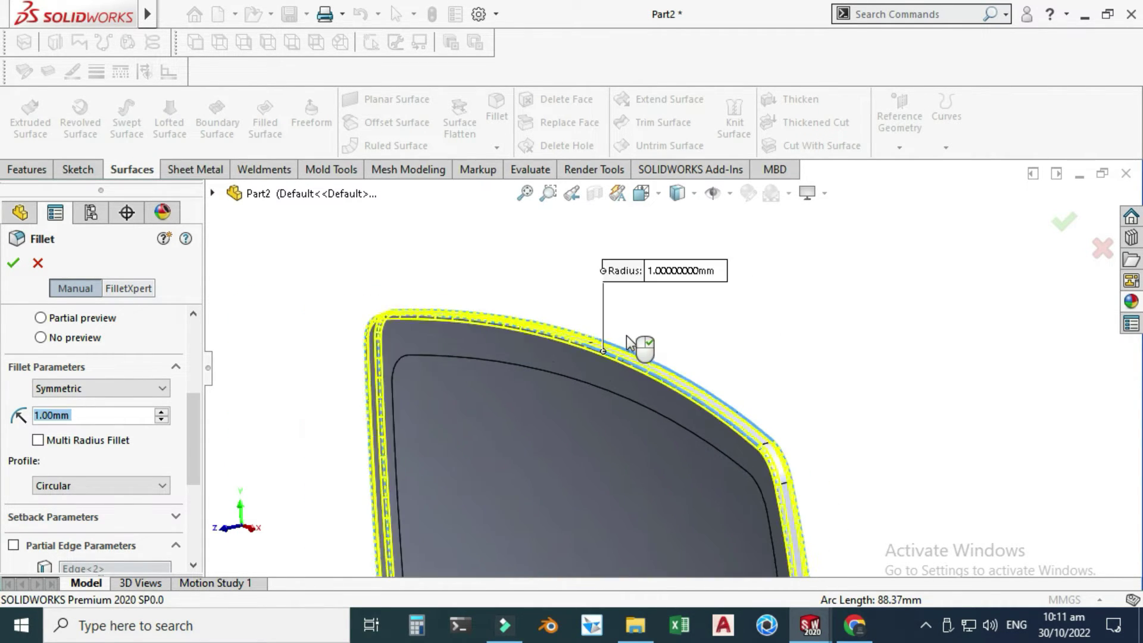
scroll(629, 344, up, 3)
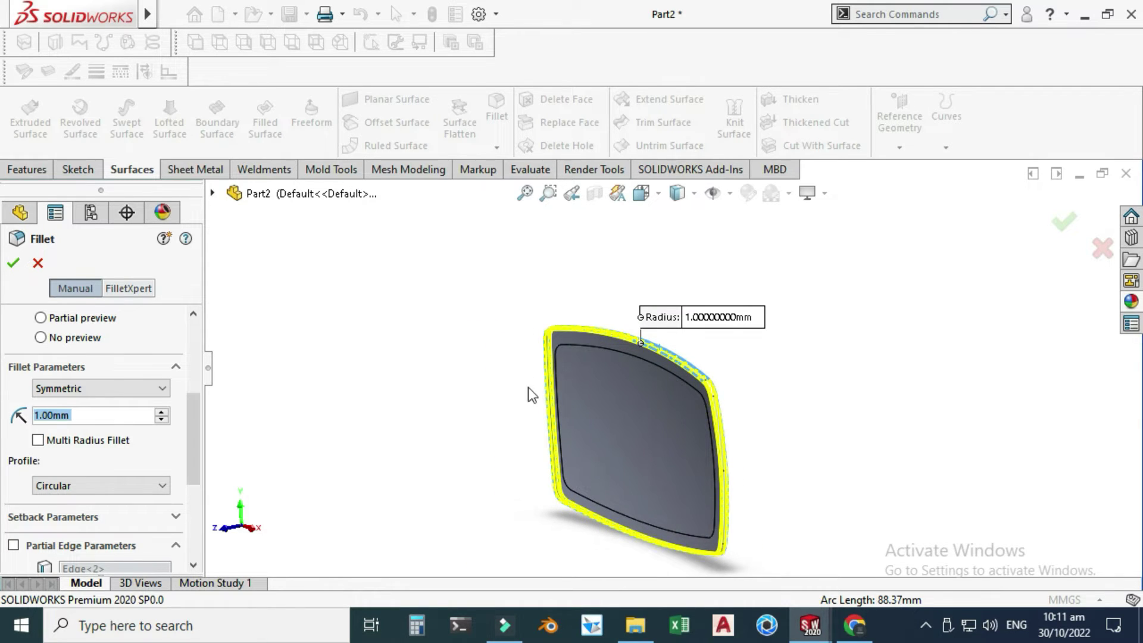
scroll(809, 443, down, 1)
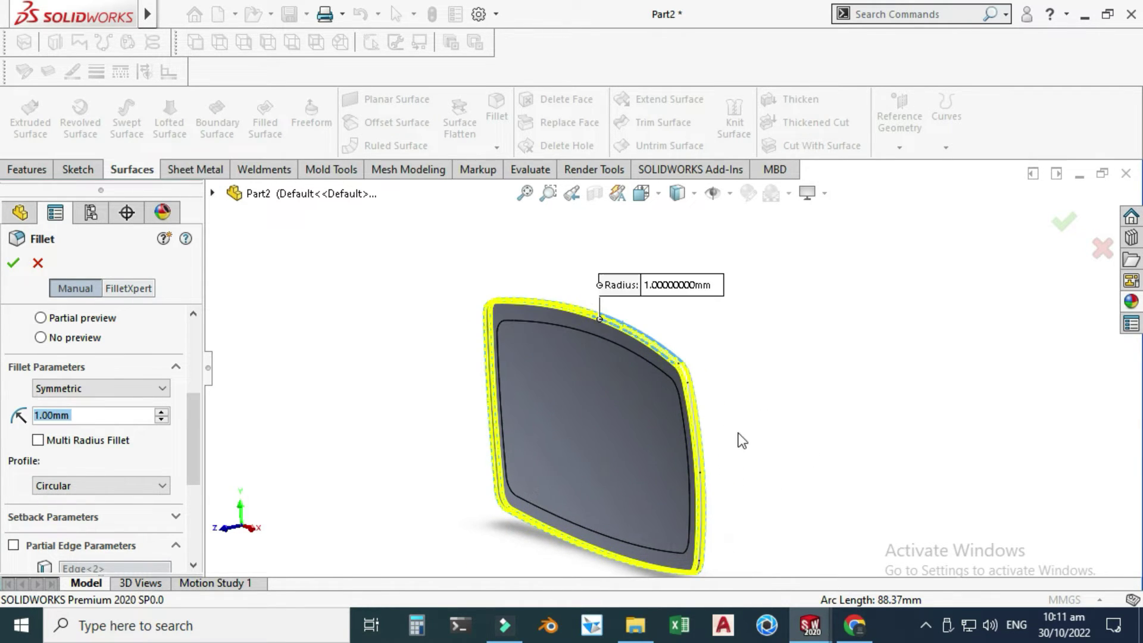
click(9, 265)
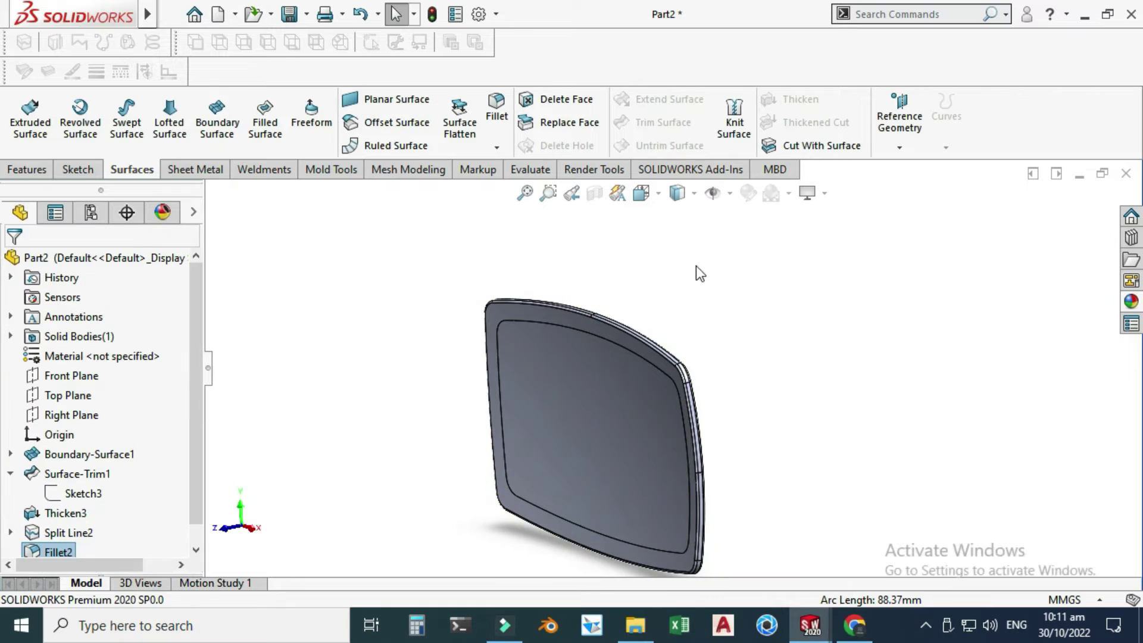
Enable RealView Graphics and Perspective for the model display.
right_click(723, 263)
click(797, 342)
drag(797, 369, 643, 388)
click(1132, 303)
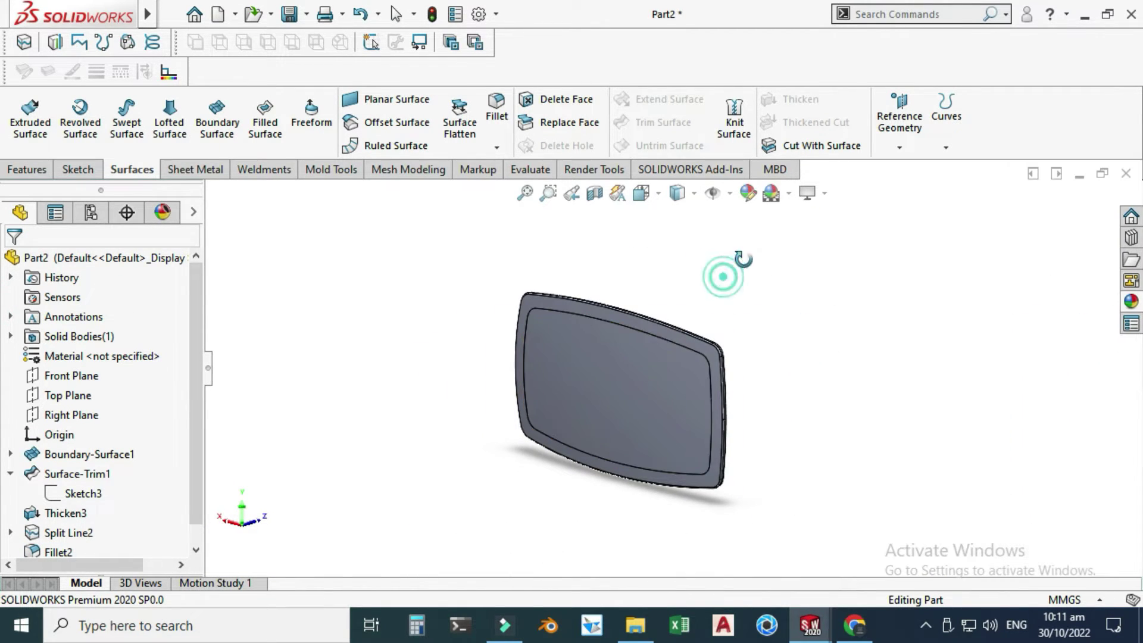
click(811, 194)
click(828, 217)
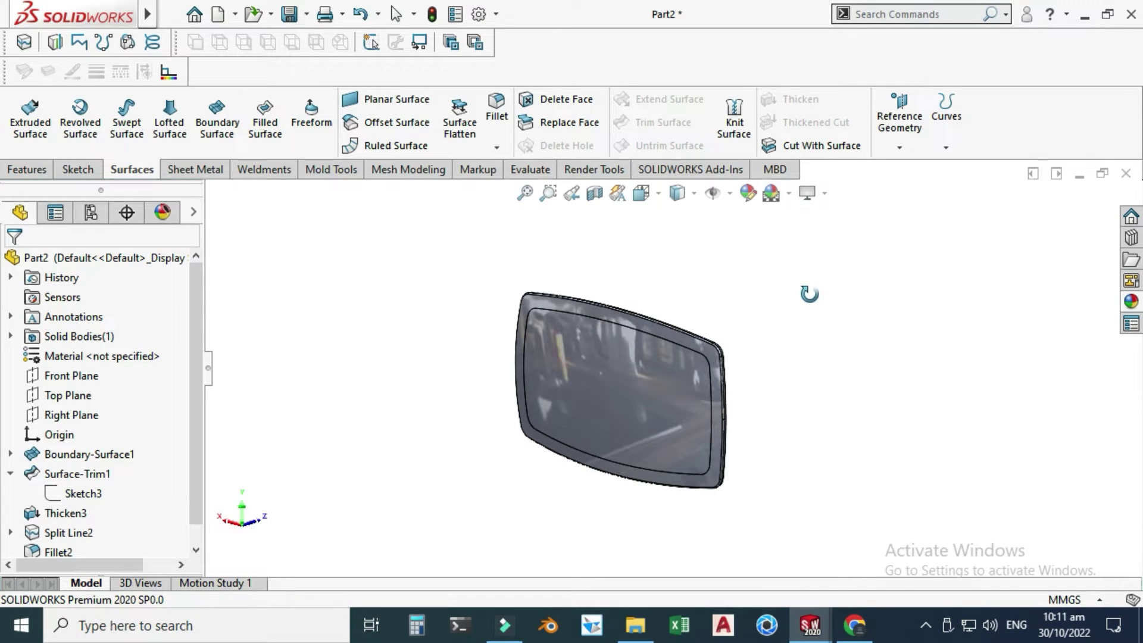
click(811, 194)
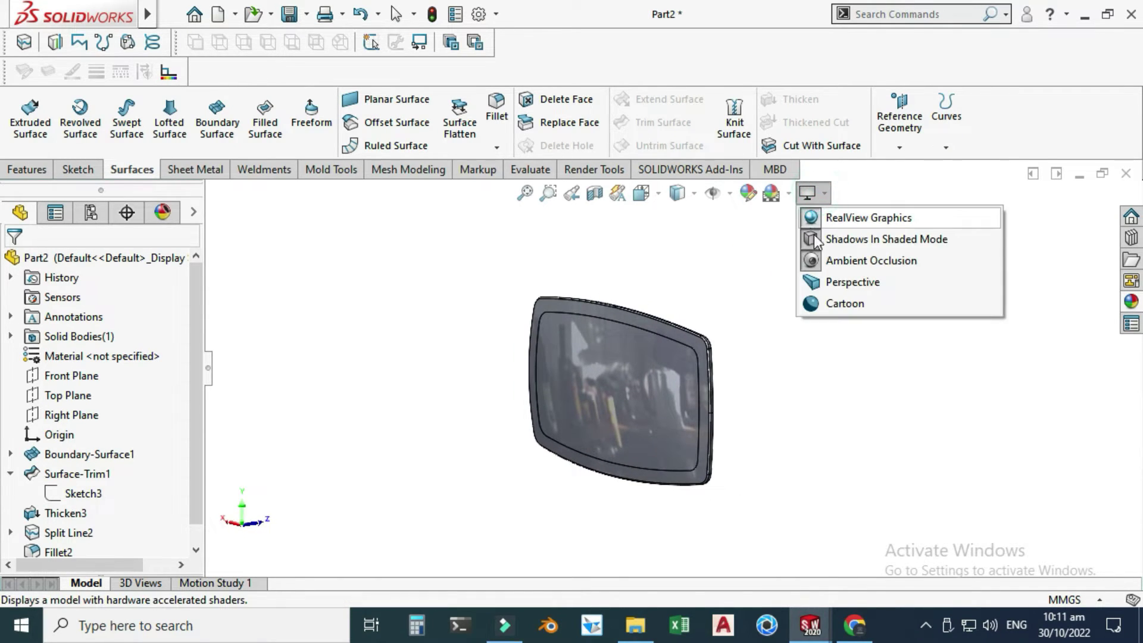
click(823, 281)
Toggle Ambient Occlusion off and back on to compare the display.
click(810, 193)
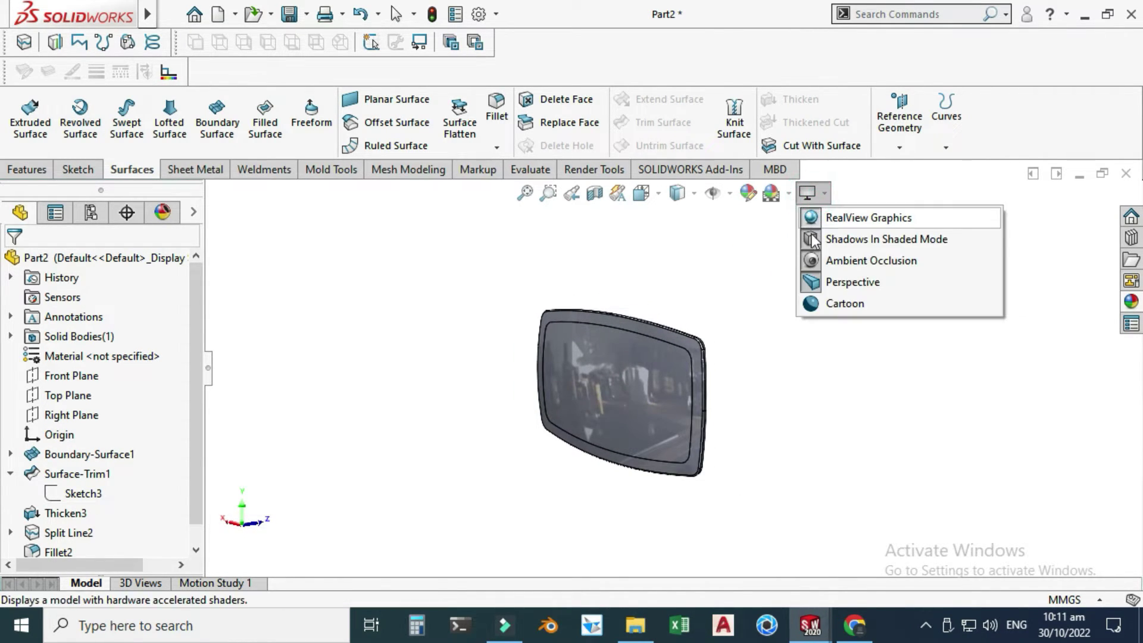
click(820, 260)
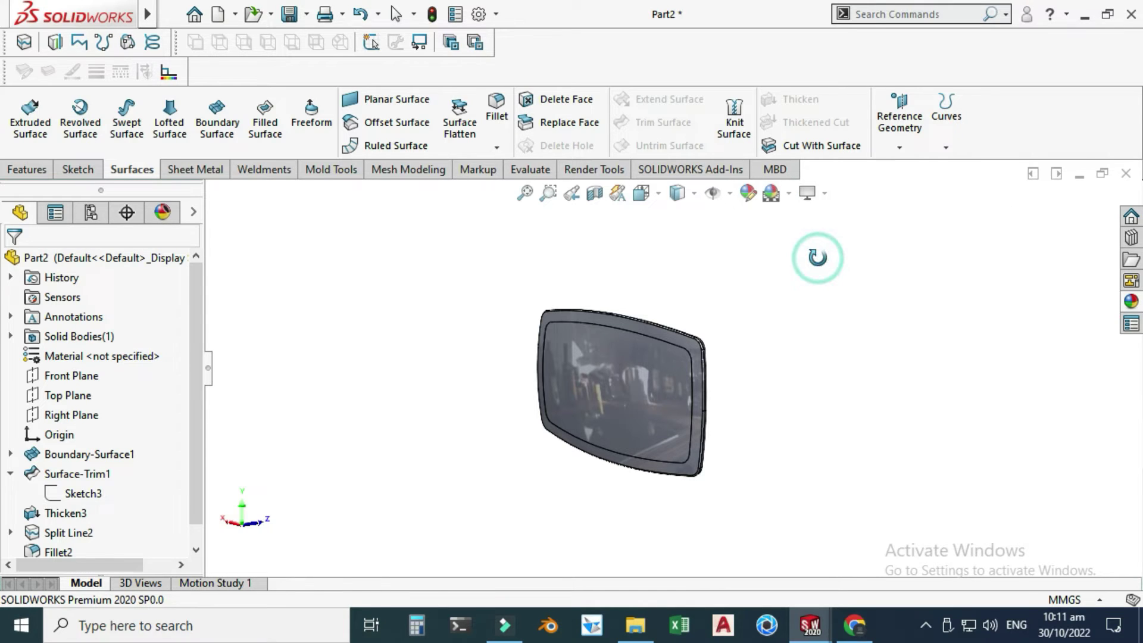
click(810, 193)
click(833, 260)
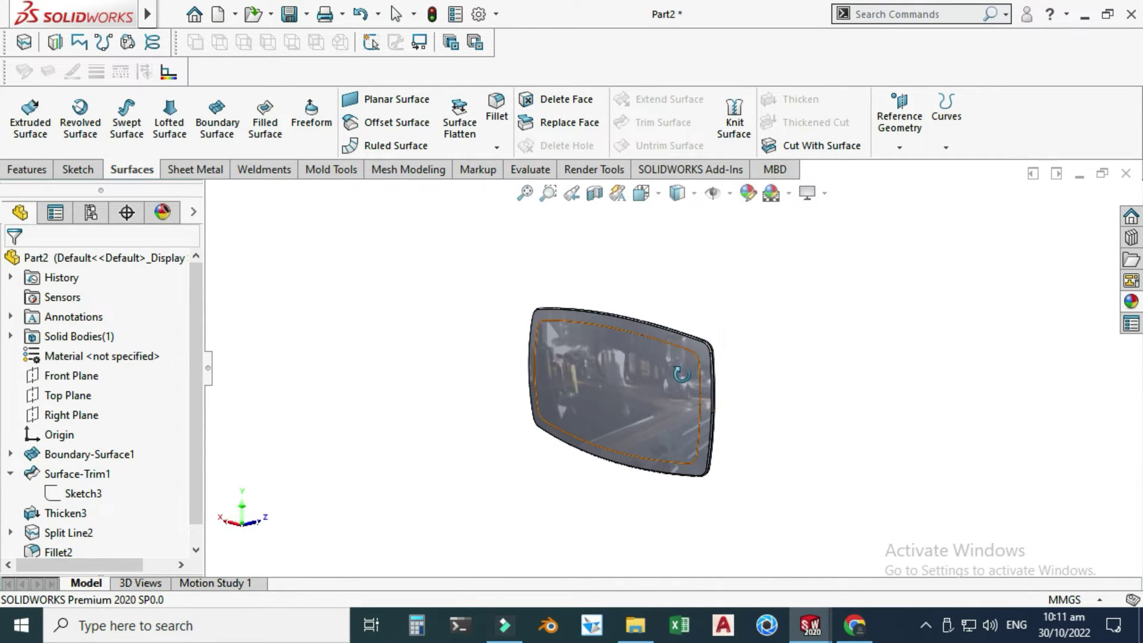
Apply the clear thick glass appearance from the Glass, Thick Gloss category to the whole windshield.
click(1132, 302)
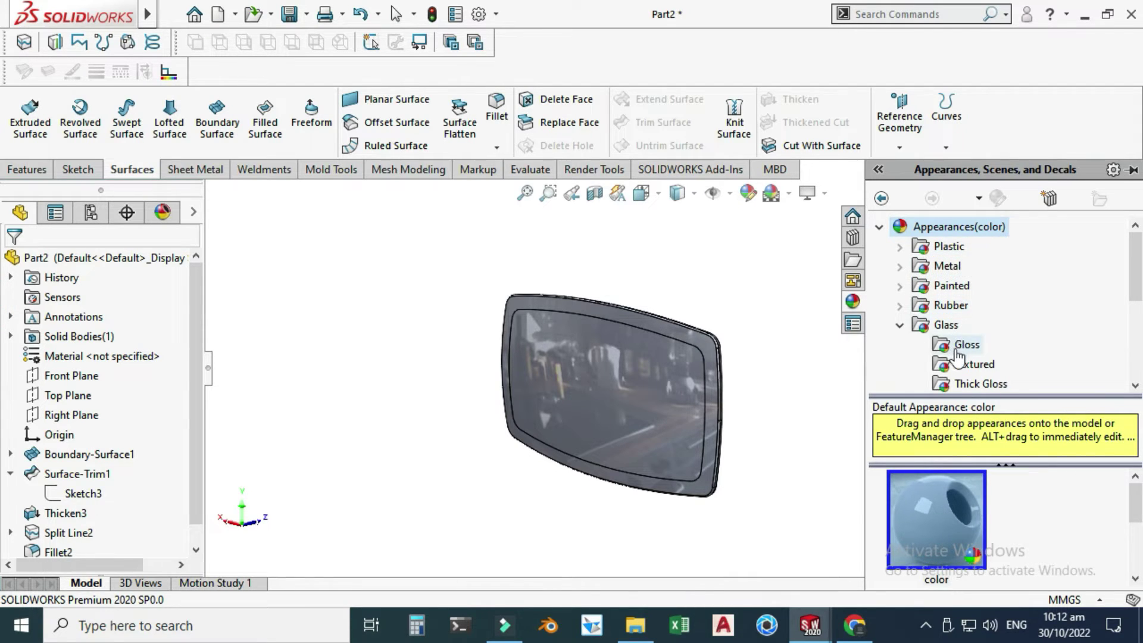
scroll(964, 366, down, 1)
click(935, 271)
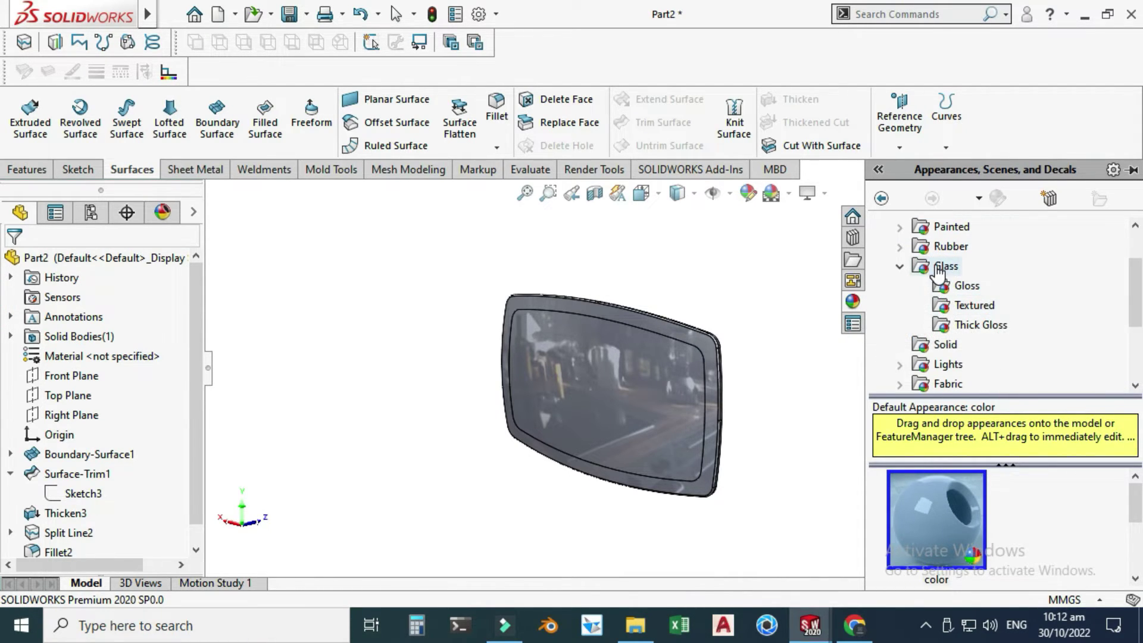
scroll(971, 291, down, 1)
scroll(972, 291, up, 1)
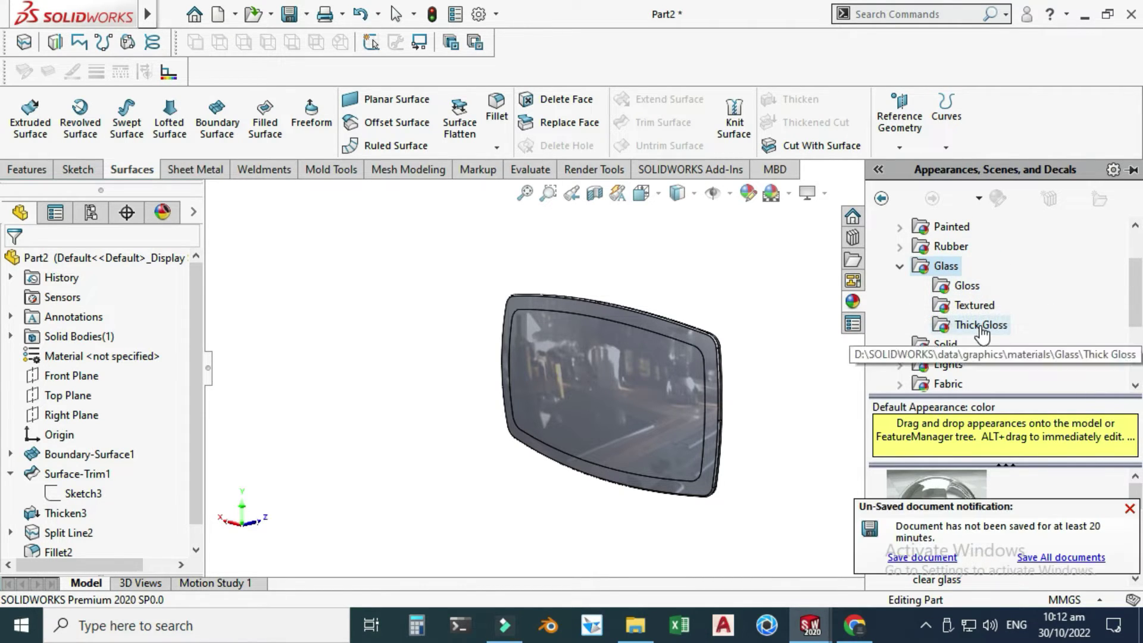
click(980, 326)
click(1129, 509)
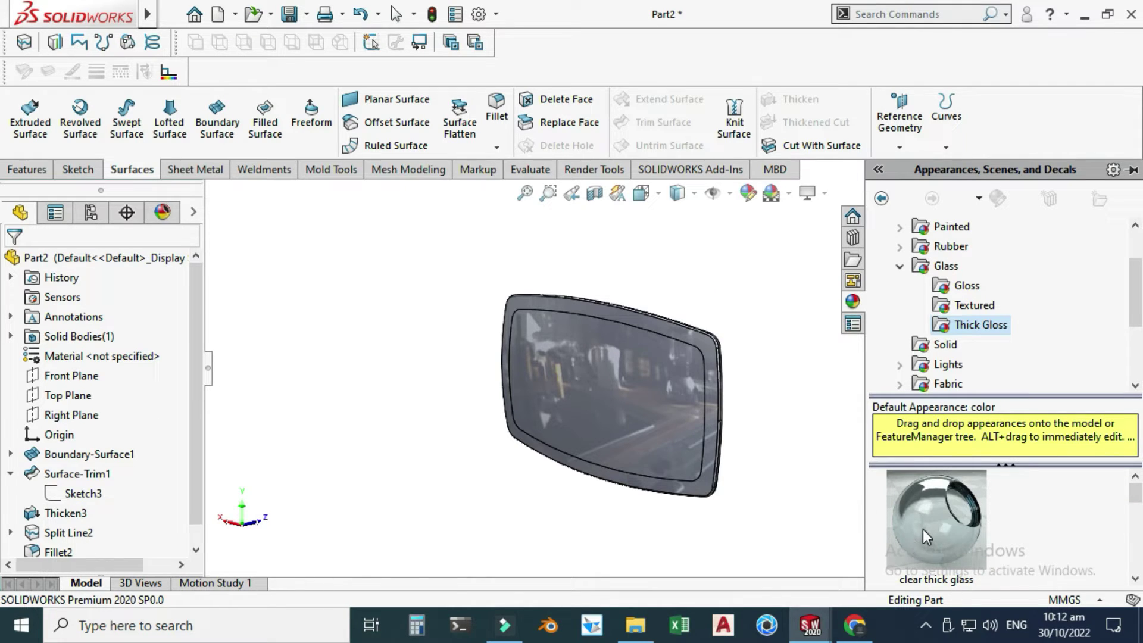
click(922, 530)
middle_drag(736, 406, 701, 303)
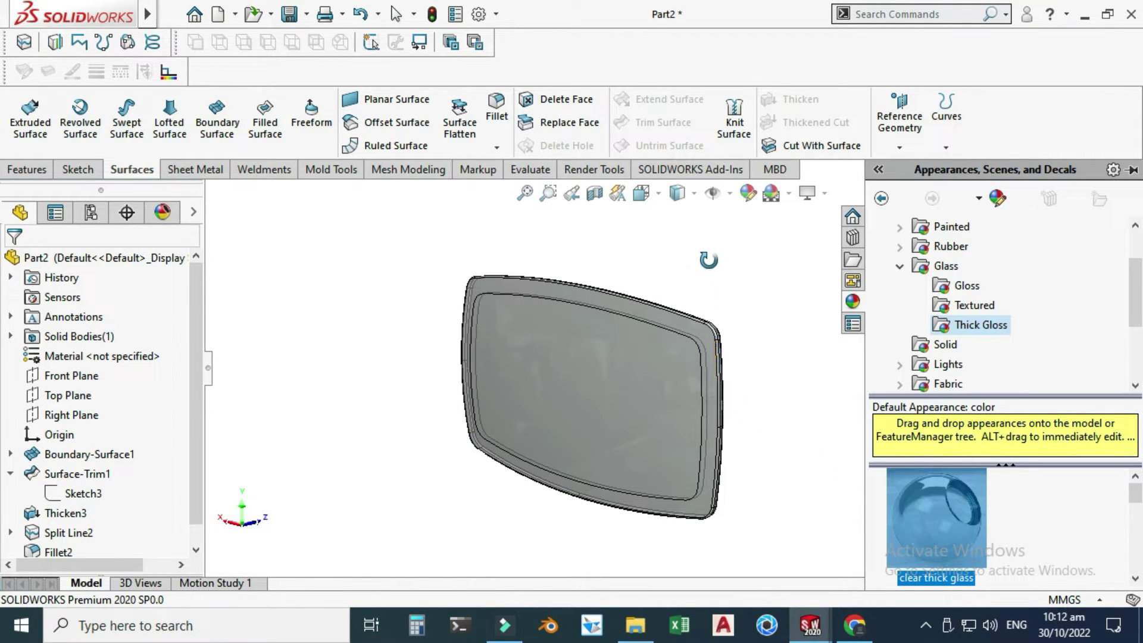
middle_drag(708, 260, 663, 275)
Color the front and back border faces and the outer perimeter fillet black.
middle_drag(638, 326, 489, 323)
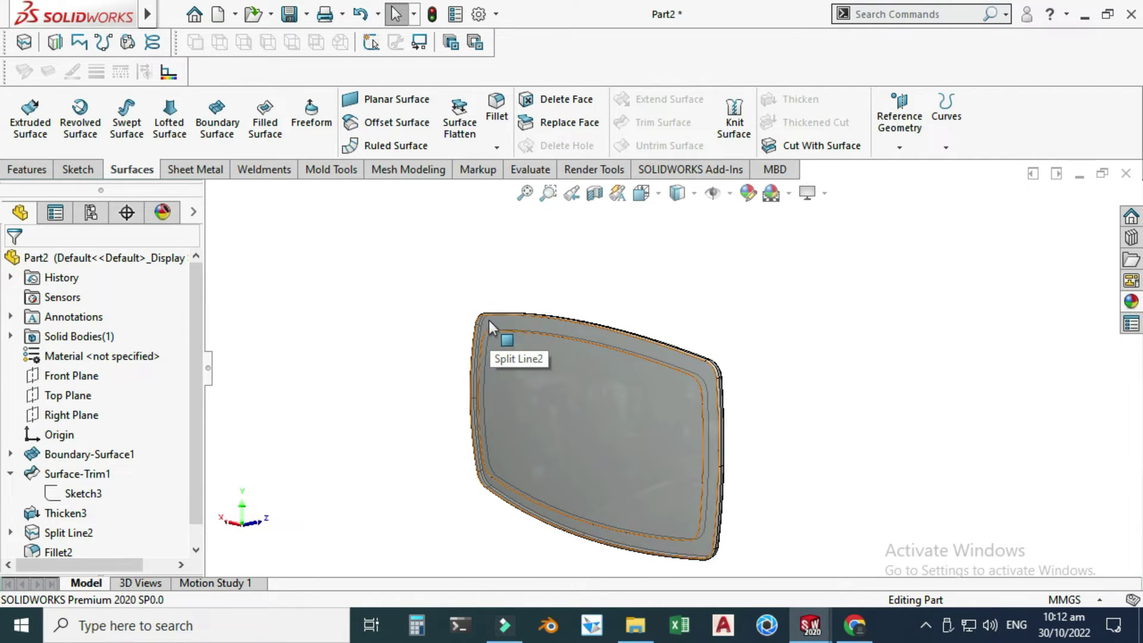
click(488, 320)
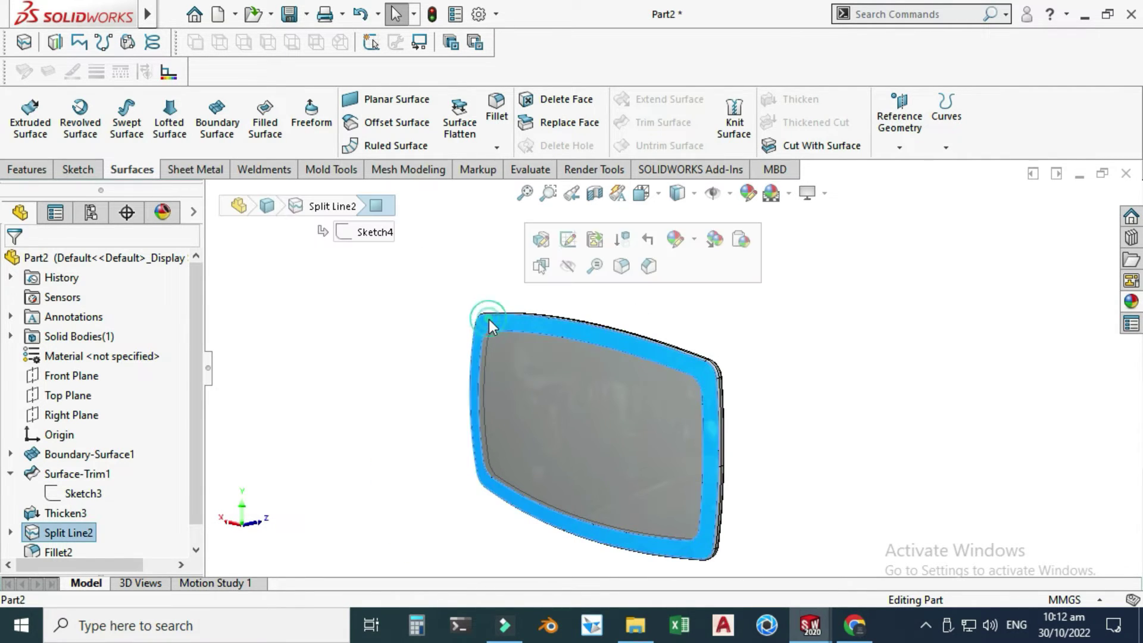
ctrl+click(42, 551)
key(Left)
key(Left)
key(Left)
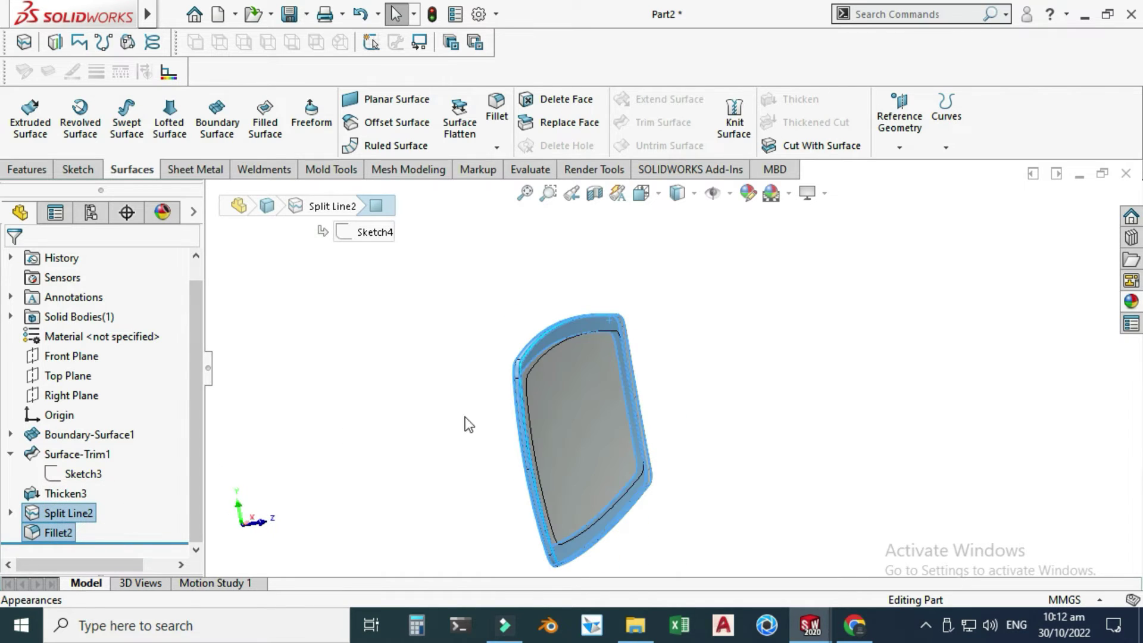
scroll(572, 345, down, 3)
key(Left)
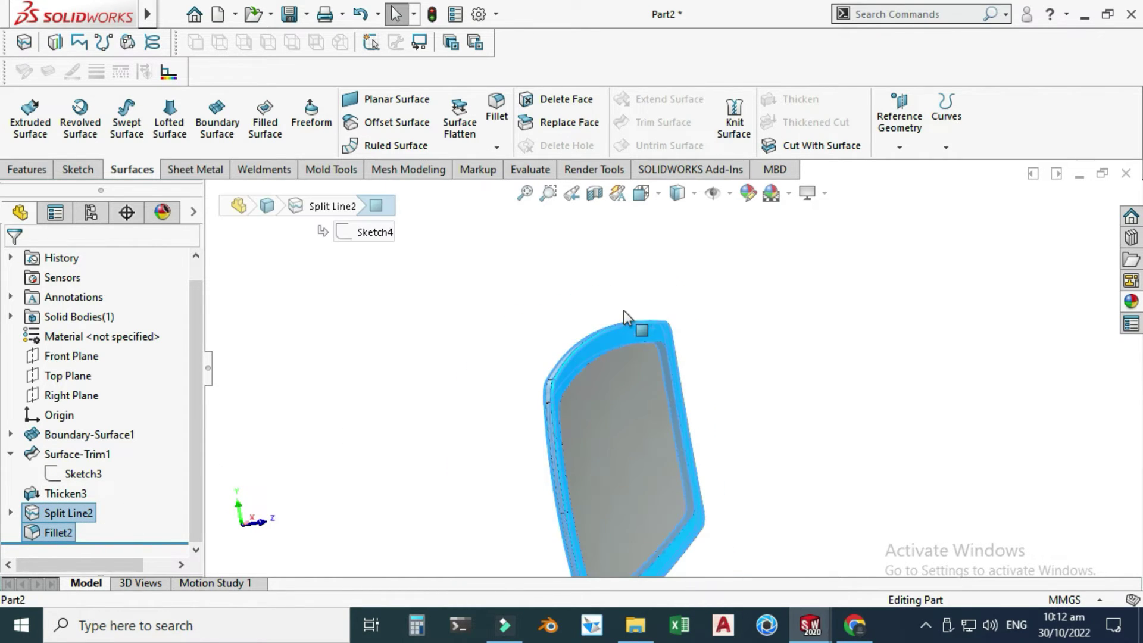
key(Left)
key(Left)
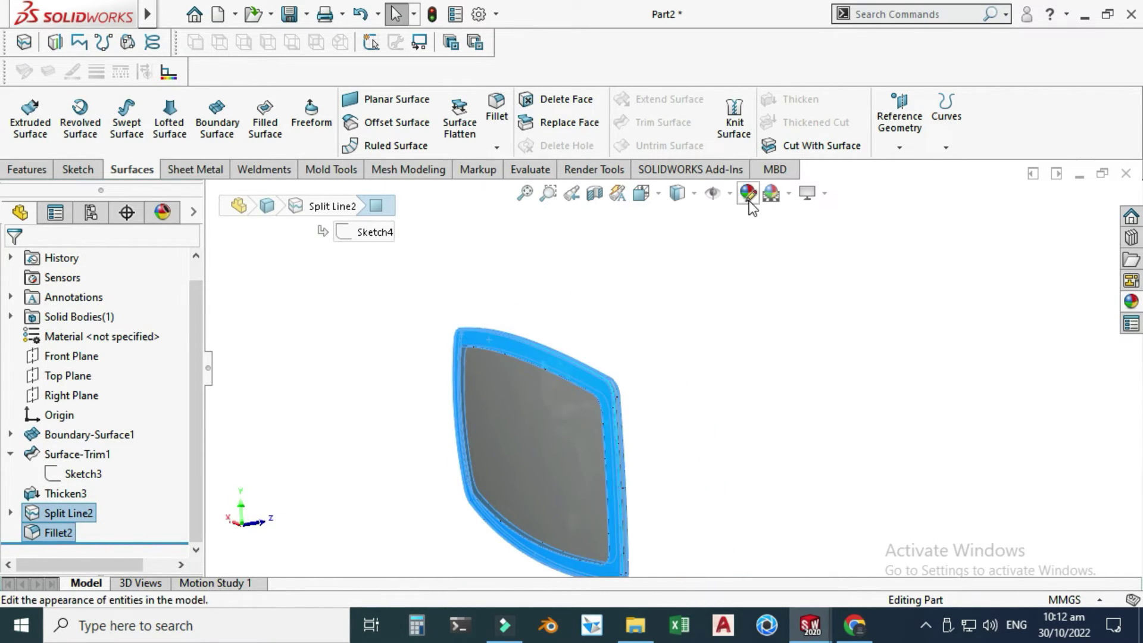
click(749, 201)
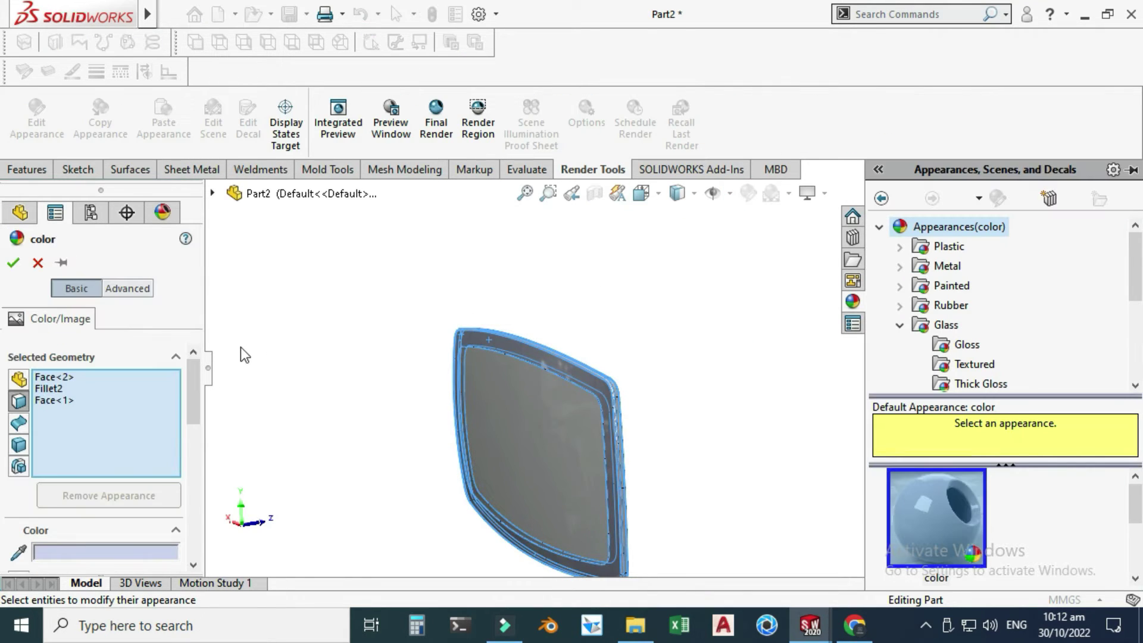
drag(188, 386, 198, 448)
click(140, 440)
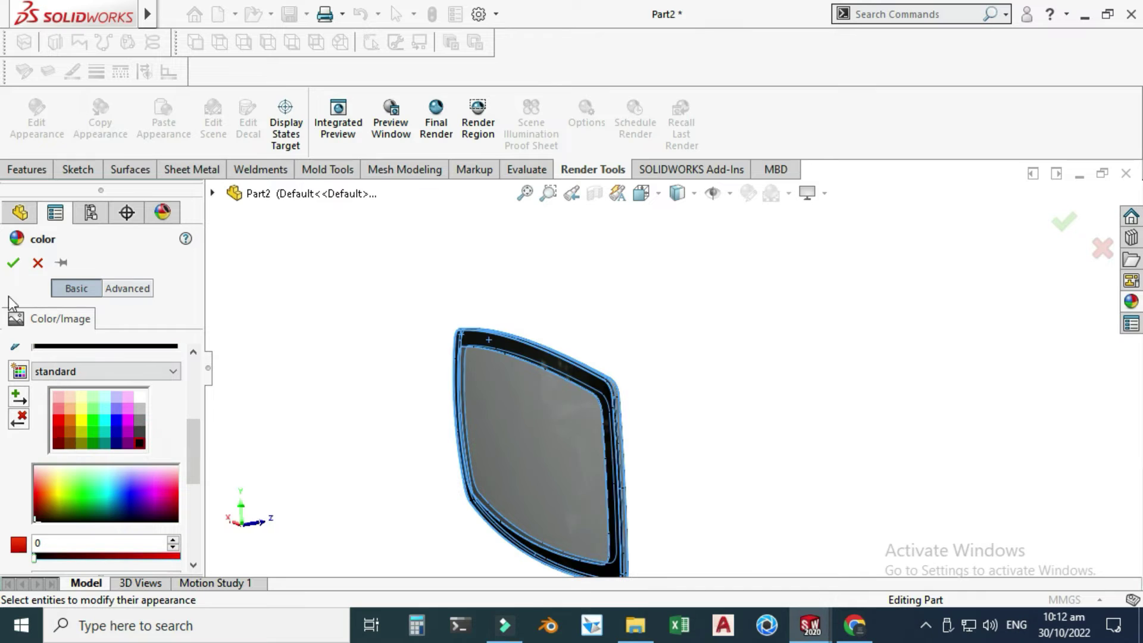
click(13, 264)
Start a zonal section view of the windshield with the Right Plane as the first section plane.
scroll(720, 307, up, 3)
right_click(739, 285)
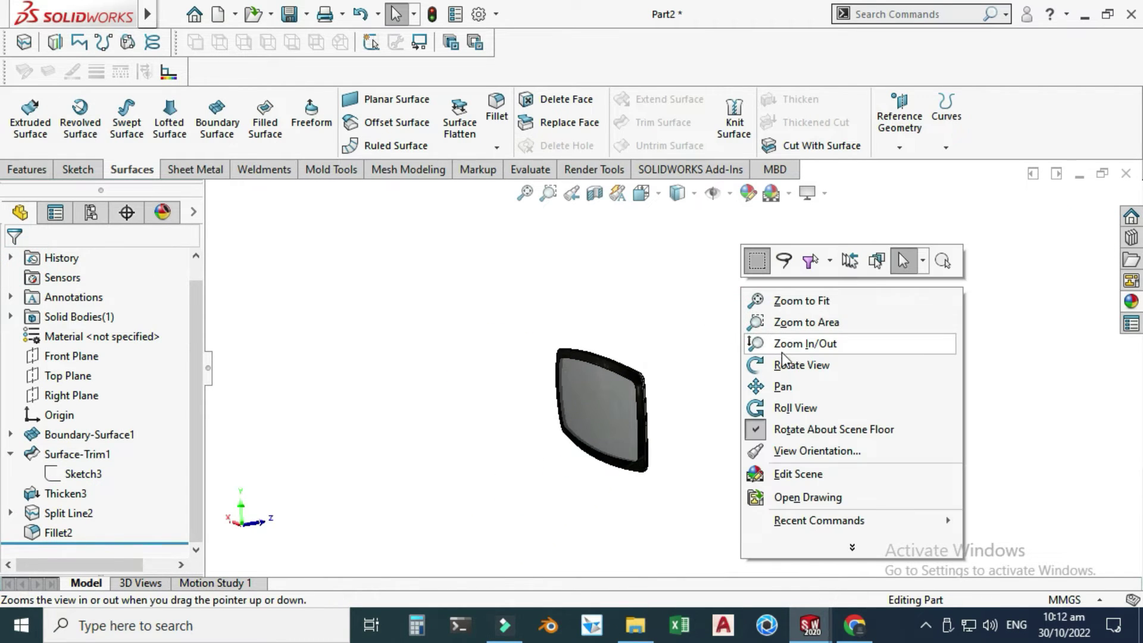
click(785, 358)
mouse_move(612, 389)
mouse_down()
mouse_move(637, 327)
mouse_move(566, 401)
mouse_move(592, 395)
mouse_move(513, 378)
mouse_move(615, 454)
mouse_move(637, 401)
mouse_move(566, 298)
mouse_move(484, 383)
mouse_move(622, 428)
mouse_move(615, 437)
mouse_move(604, 389)
mouse_up()
click(593, 193)
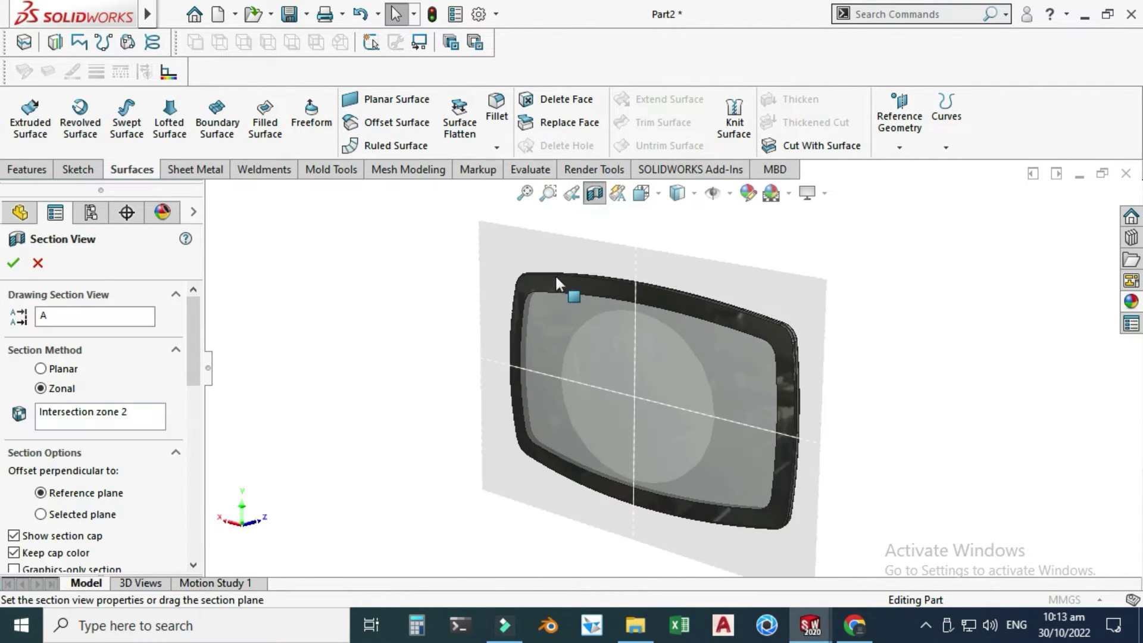
drag(184, 331, 185, 389)
click(71, 435)
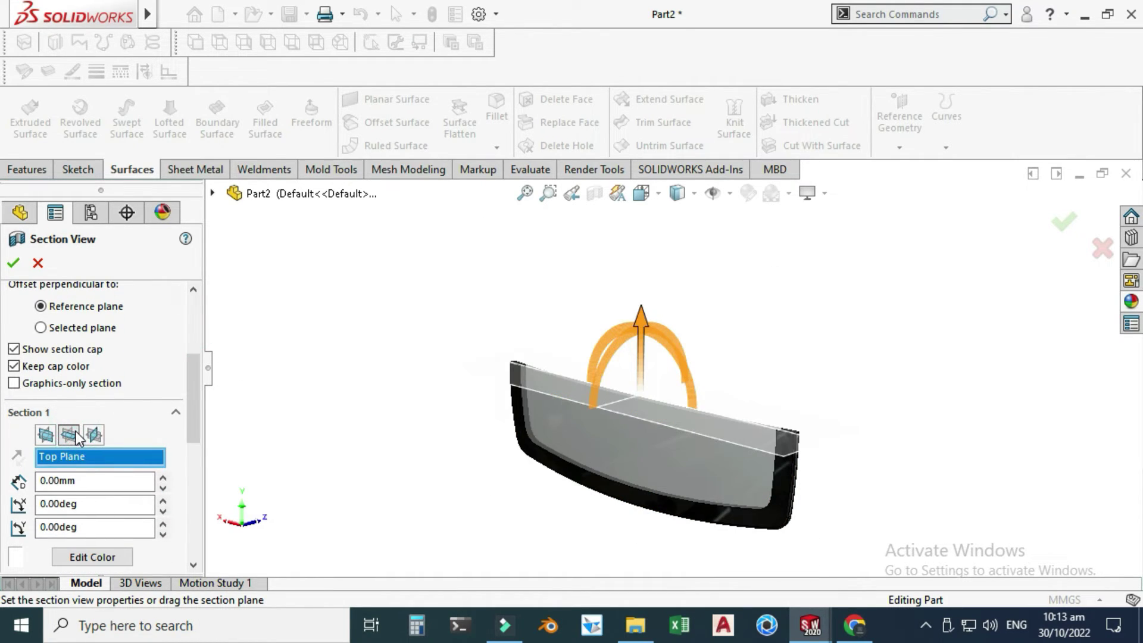
click(93, 435)
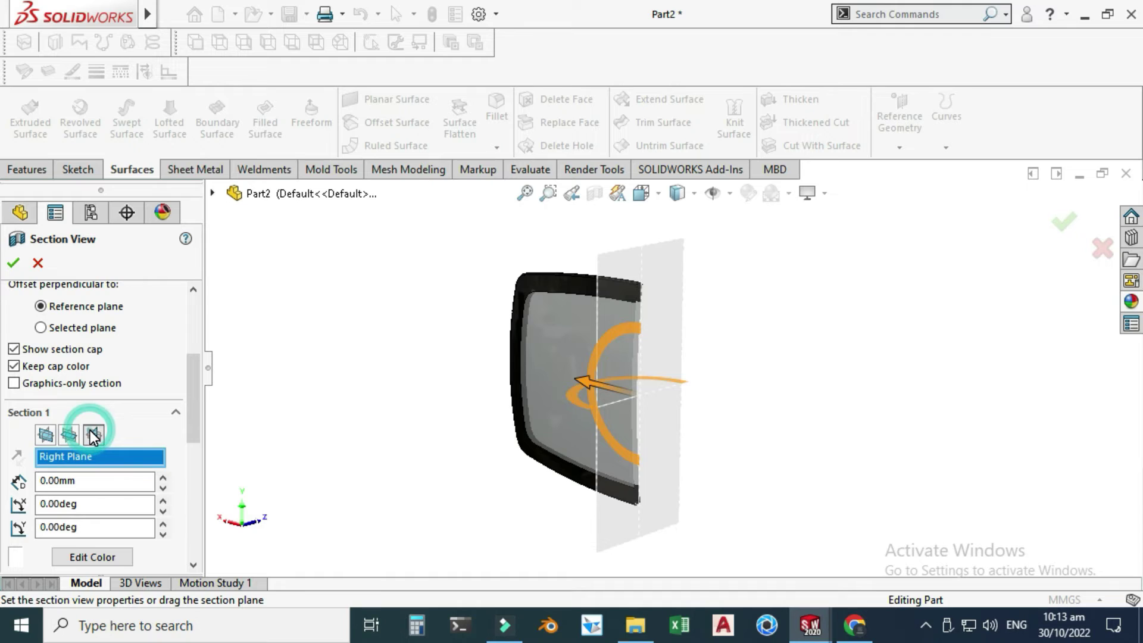
Enable a second section on the Top Plane and apply the section view.
drag(198, 396, 179, 448)
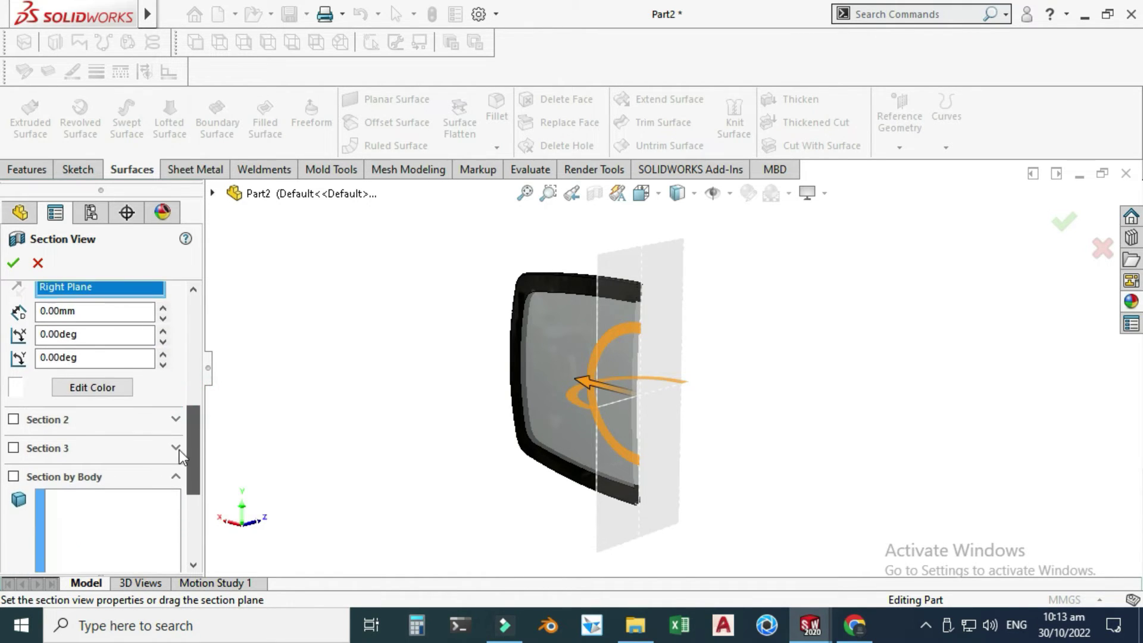
click(40, 421)
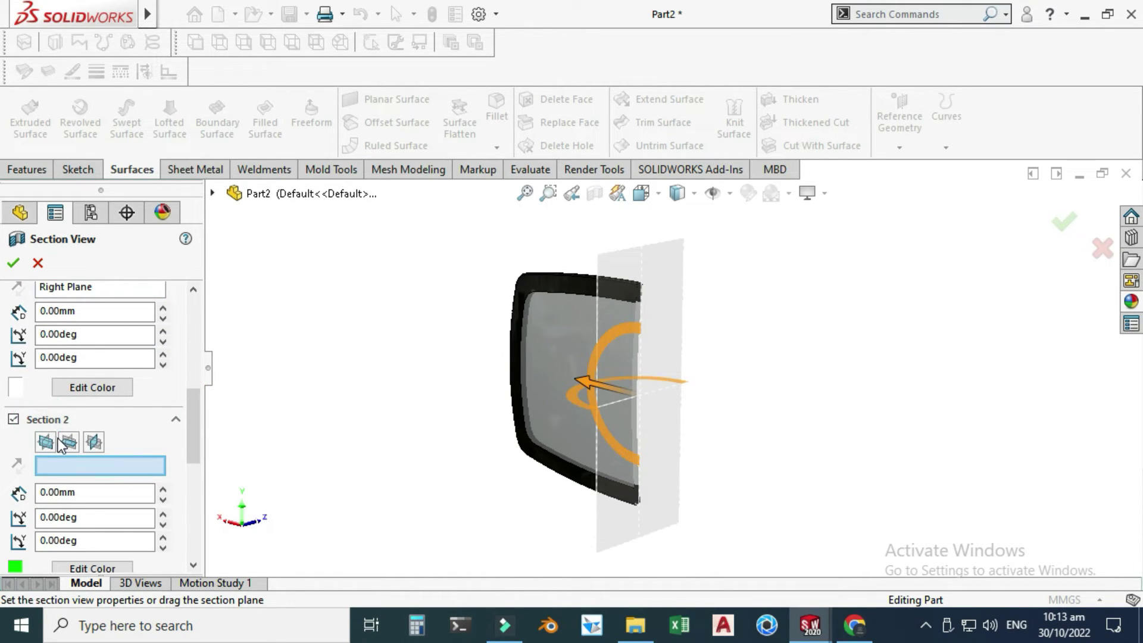
click(46, 441)
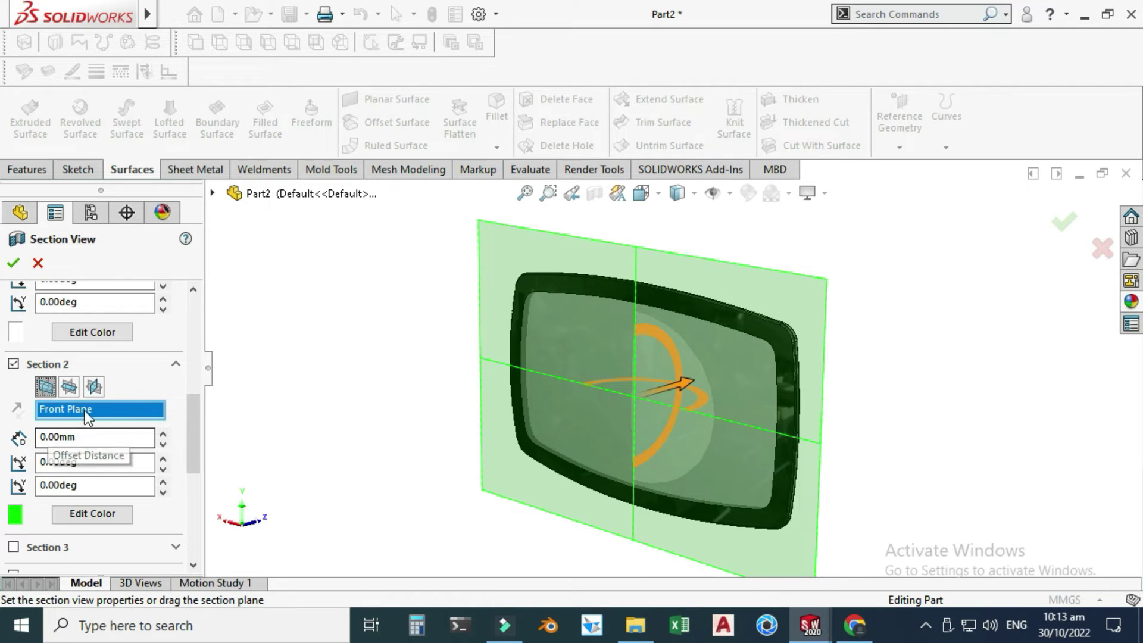
click(70, 387)
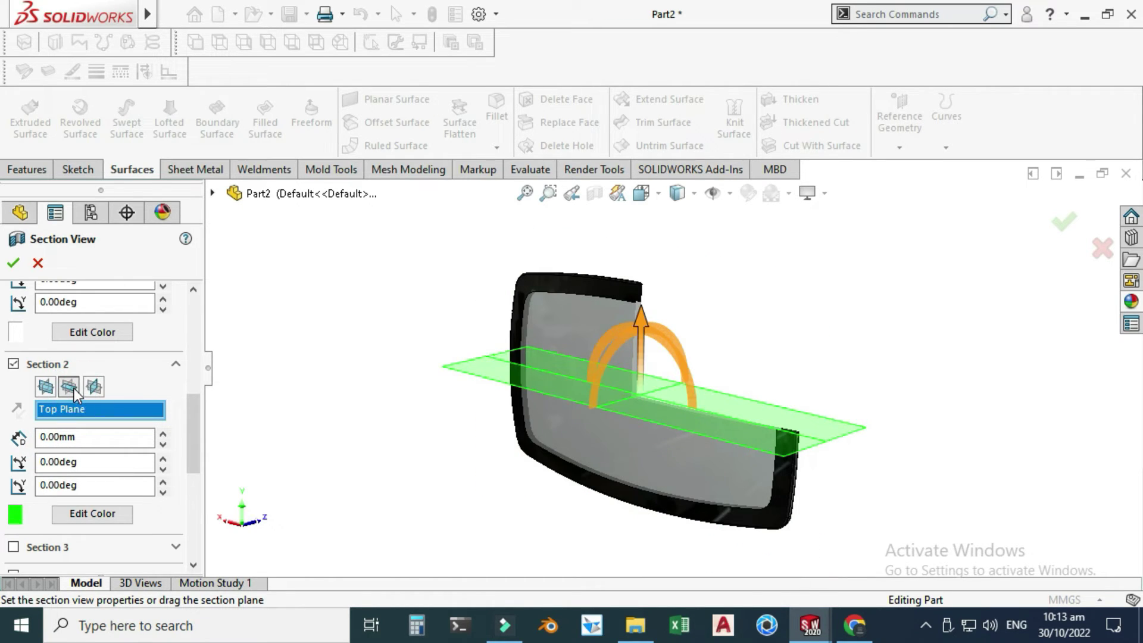
click(14, 263)
Inspect the sectioned windshield's cut faces from several angles, and turn the section view off.
right_click(857, 319)
click(903, 344)
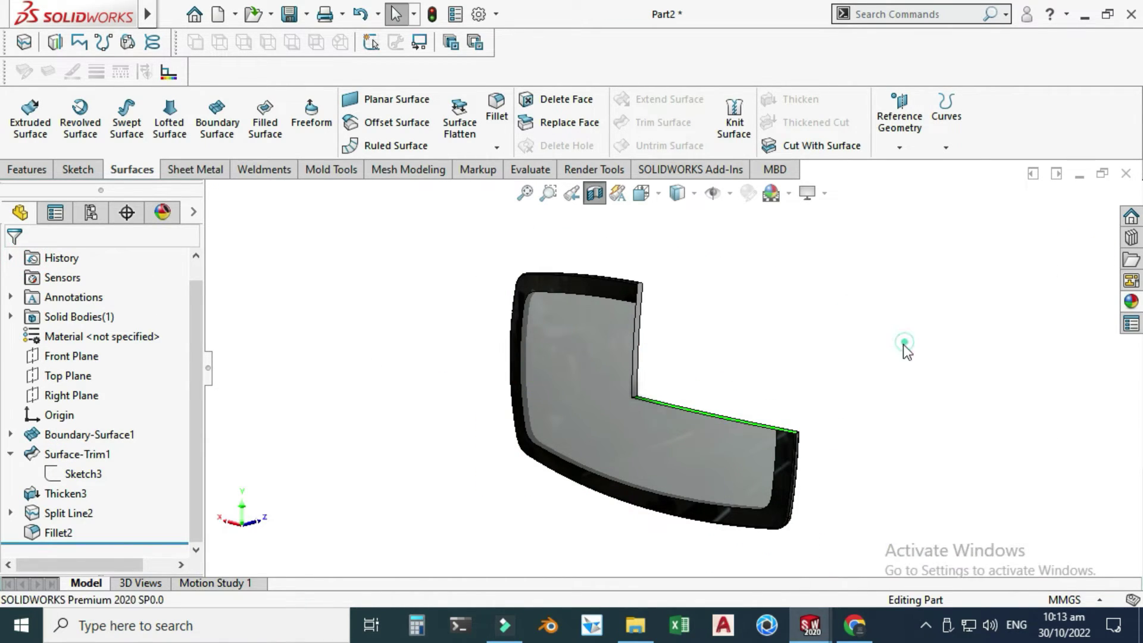
drag(902, 344, 581, 253)
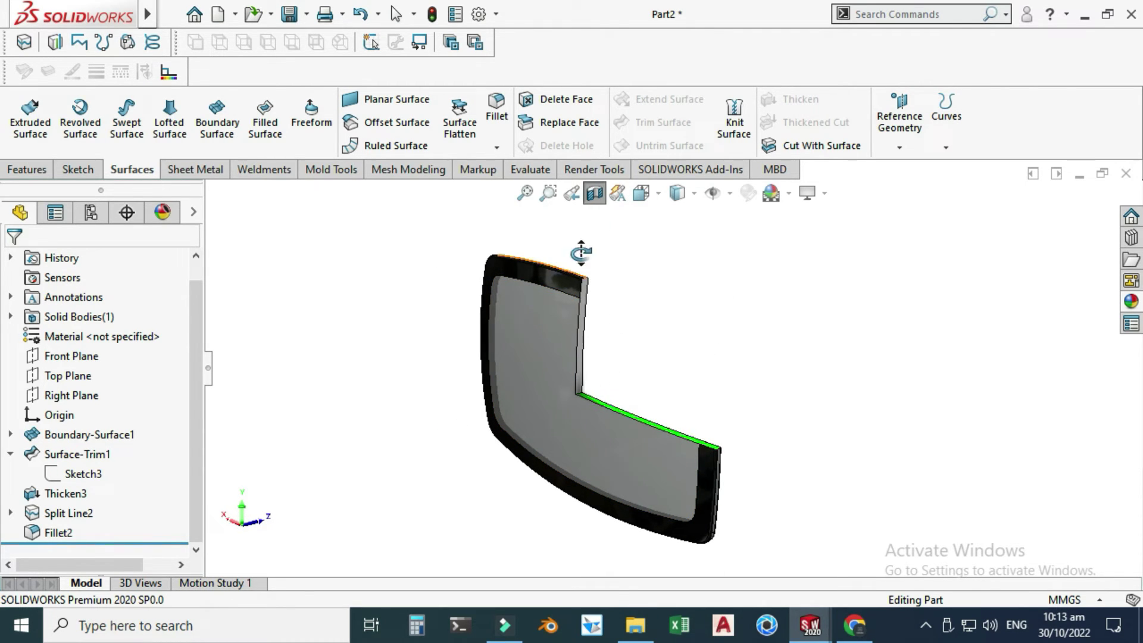
click(594, 192)
click(704, 292)
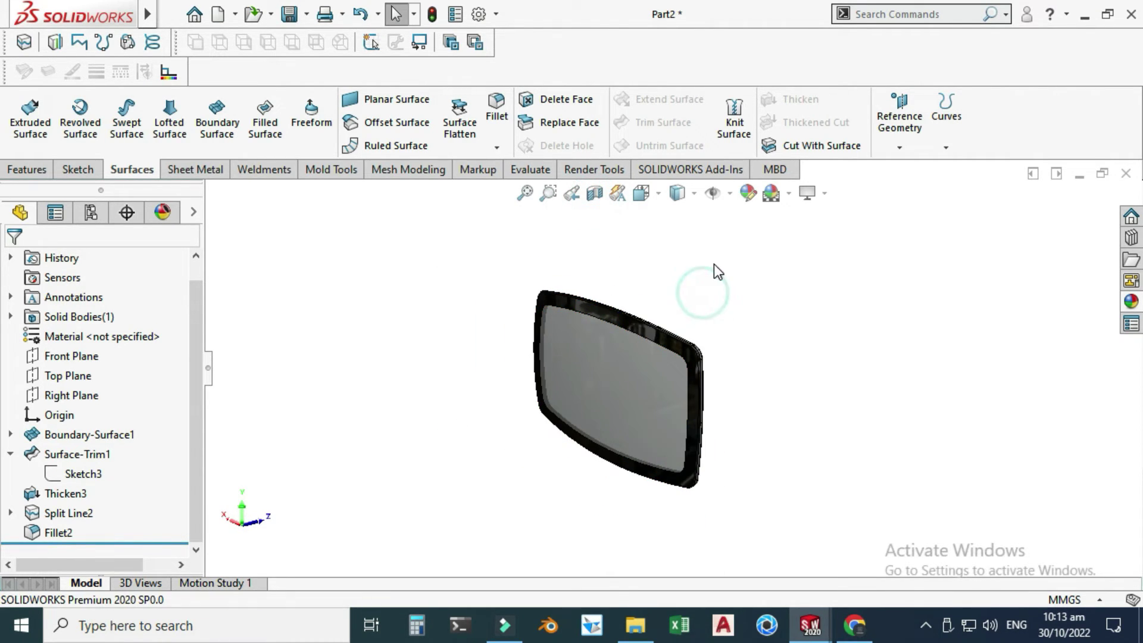
right_click(713, 263)
Switch to the desktop's Glass Windshield folder in File Explorer and open the Render JPG image.
click(1085, 14)
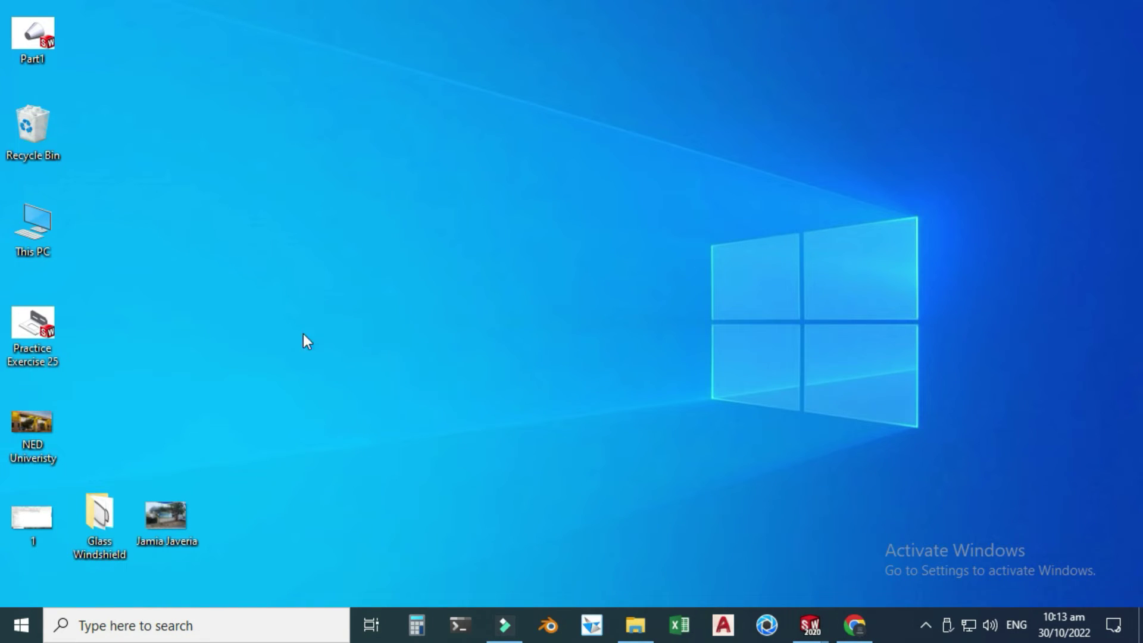
double_click(99, 513)
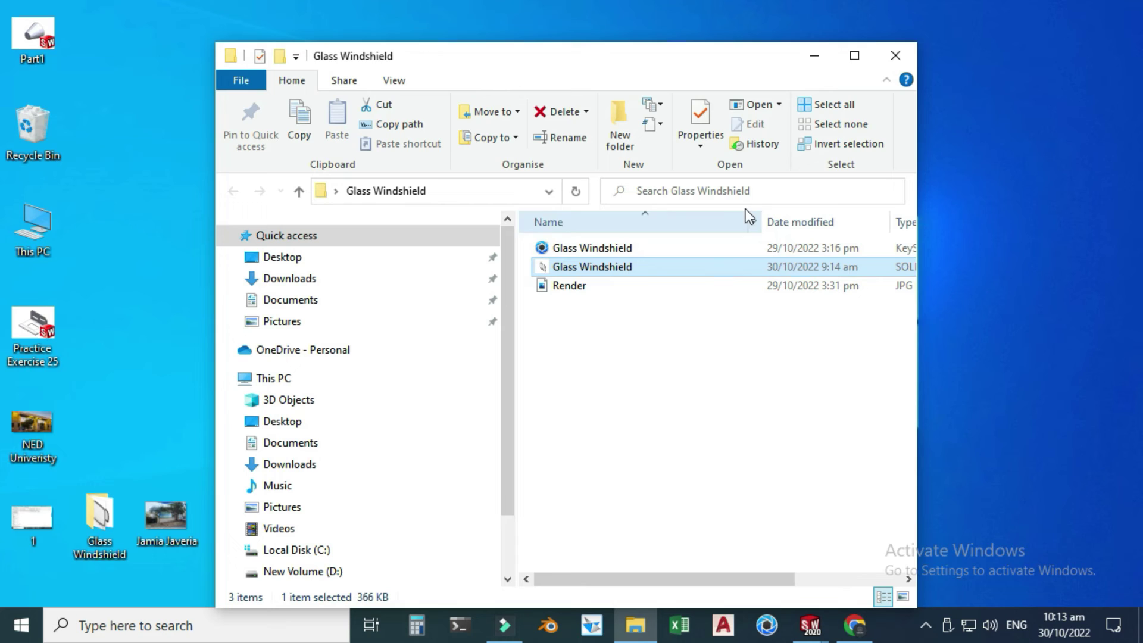
click(854, 55)
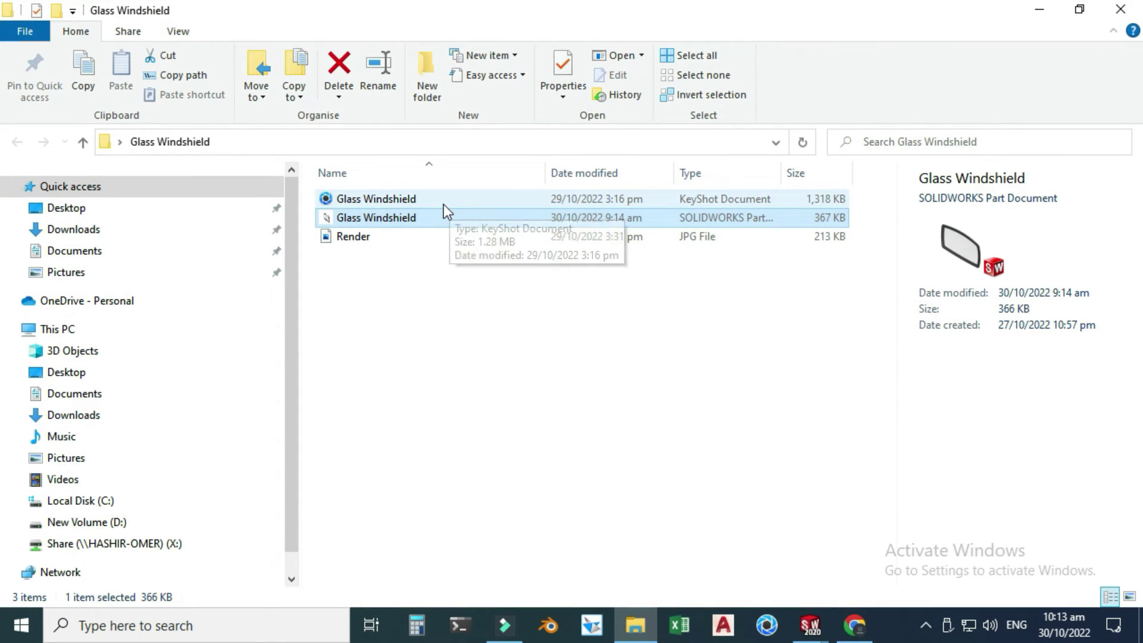
double_click(371, 237)
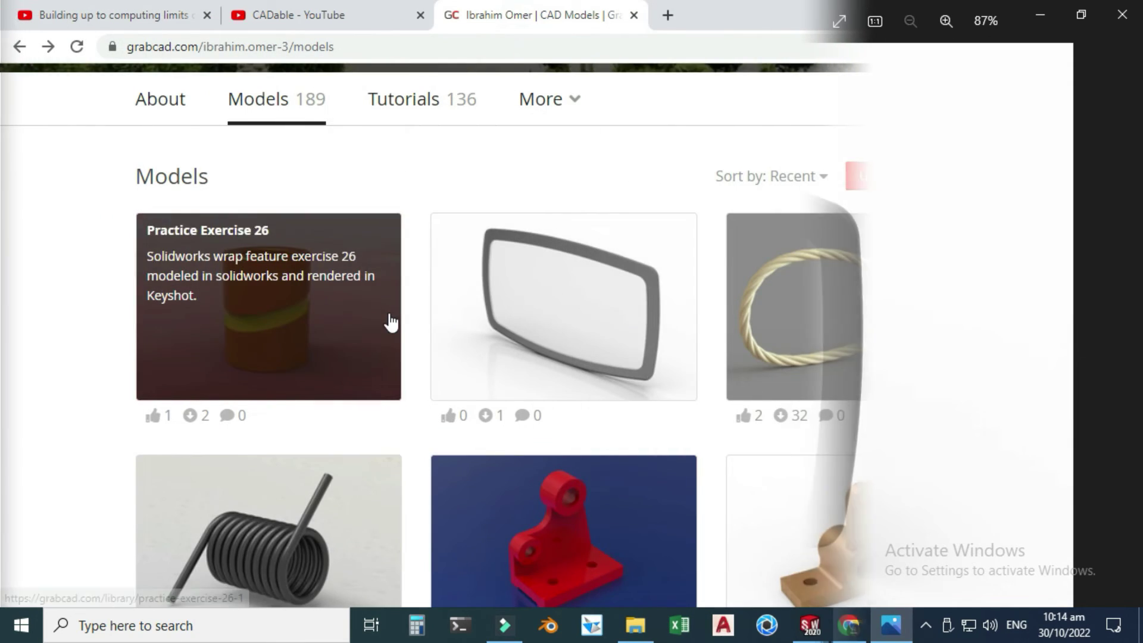
Switch to the browser and open the Glass Windshield model from the GrabCAD models list.
scroll(532, 427, up, 2)
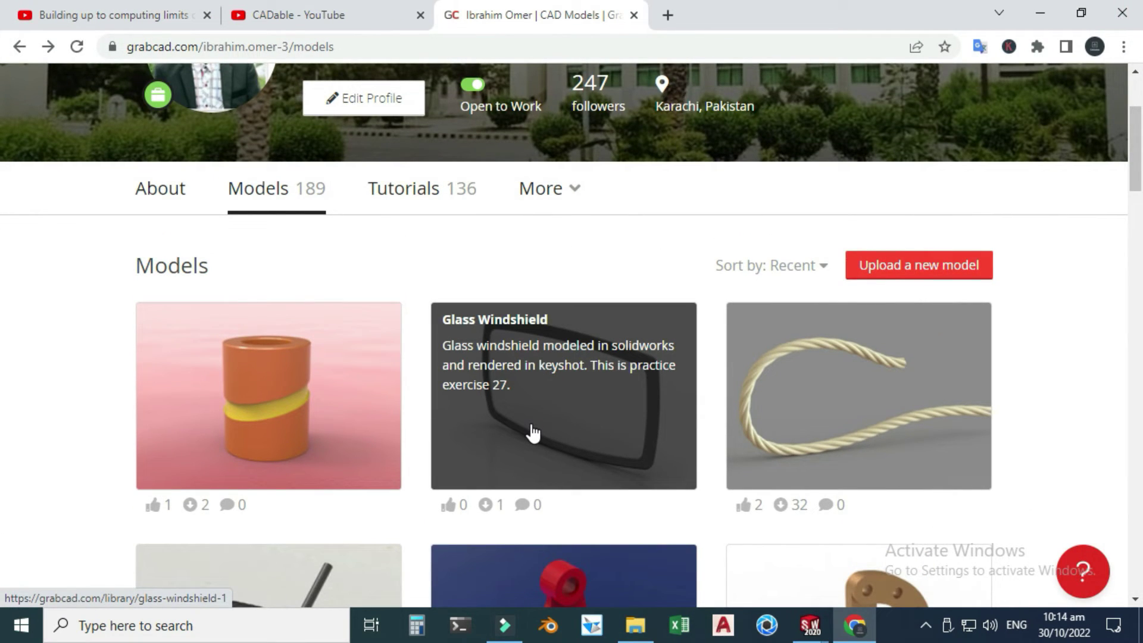
key(alt+Tab)
click(854, 624)
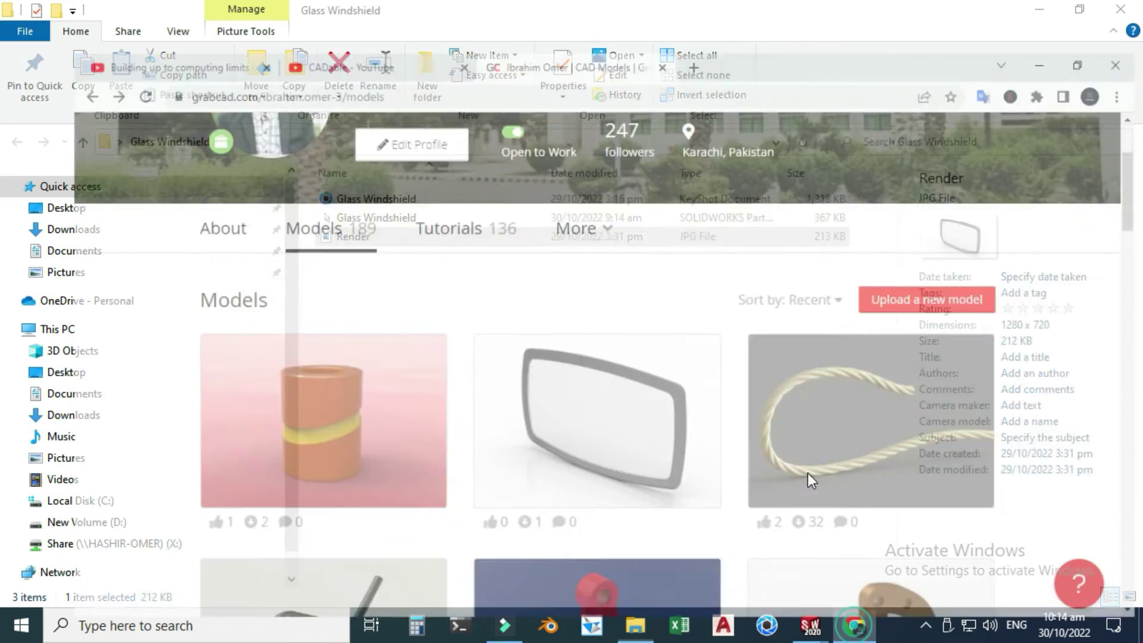
click(640, 396)
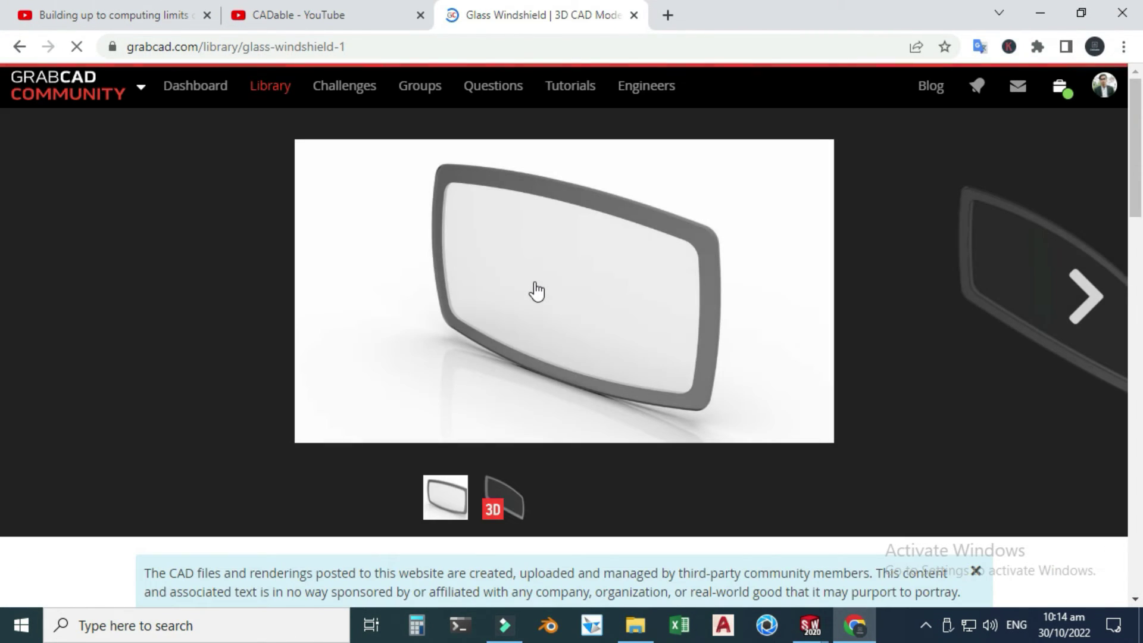
View the files in the model page's Glass Windshield folder and return to the models list.
scroll(487, 344, down, 3)
scroll(269, 463, down, 9)
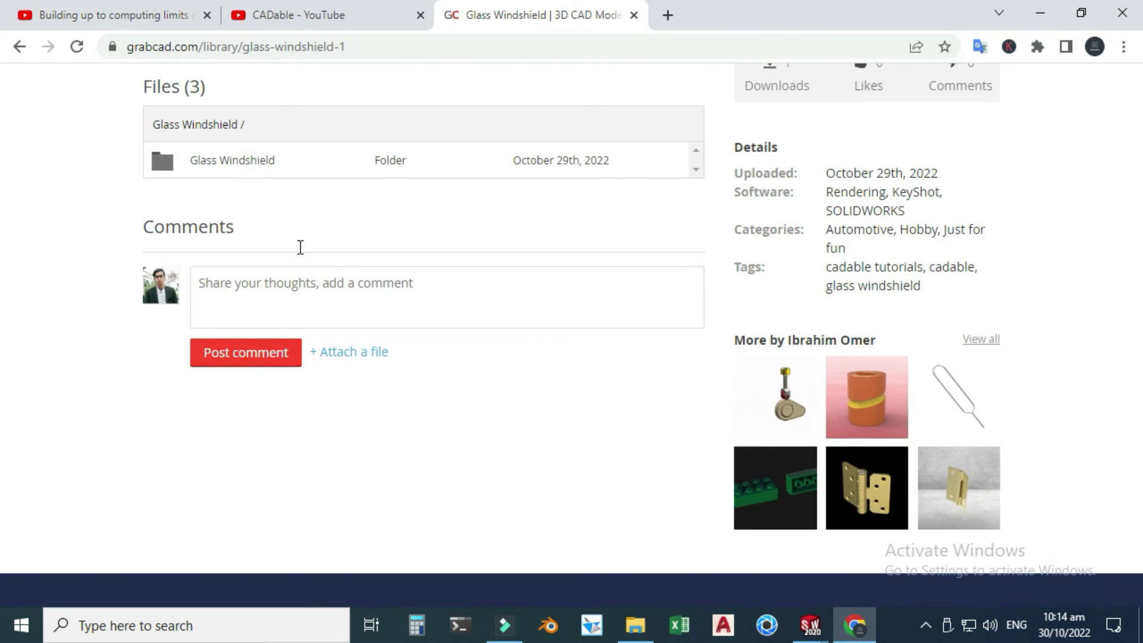
click(262, 166)
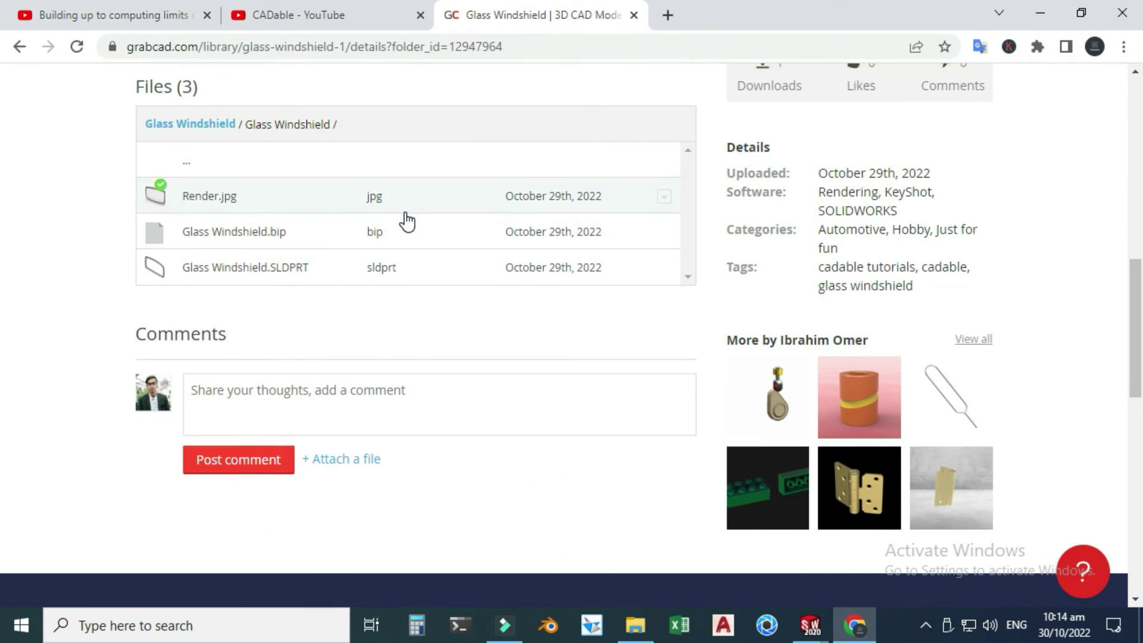
scroll(407, 221, up, 8)
key(alt+Left)
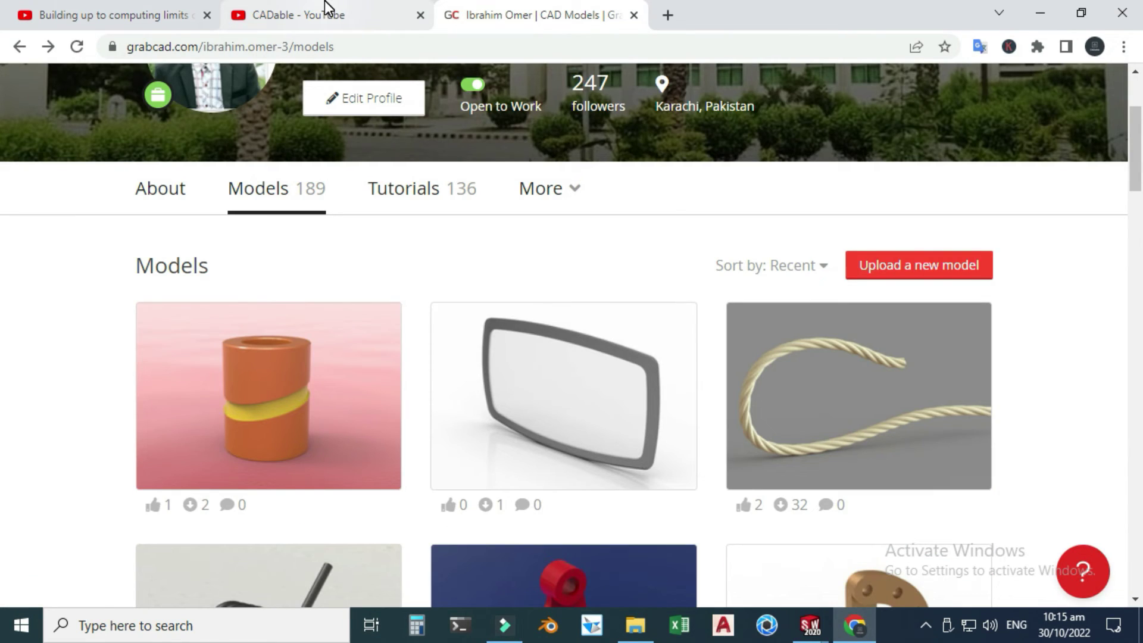
Switch to the CADable YouTube channel and look through its list of uploaded videos.
click(326, 7)
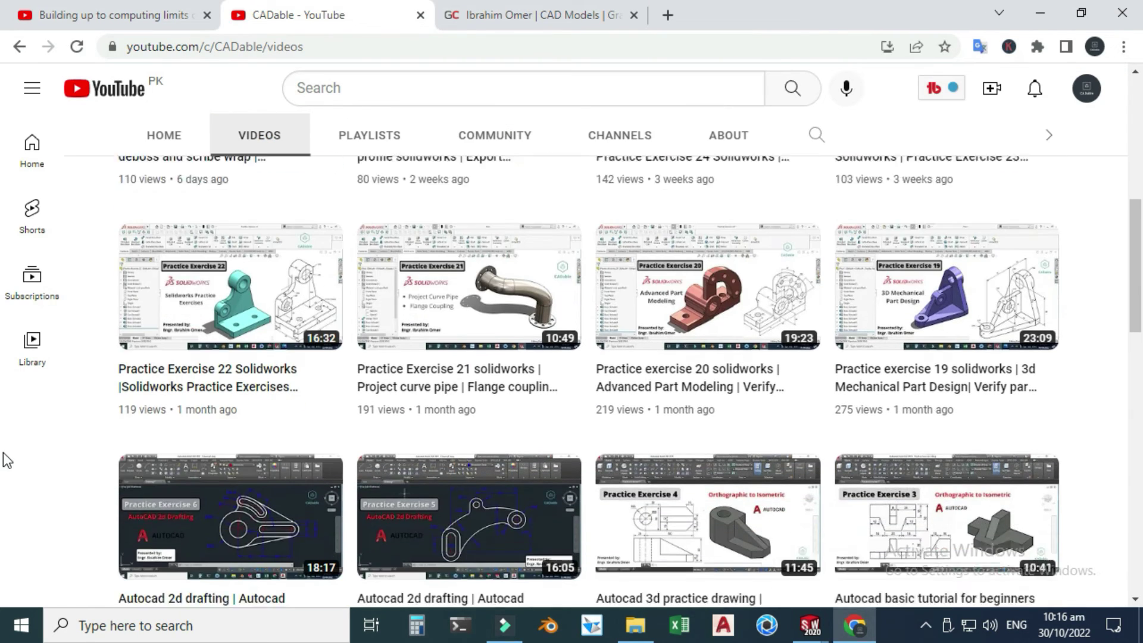
scroll(7, 460, down, 1)
scroll(7, 460, down, 3)
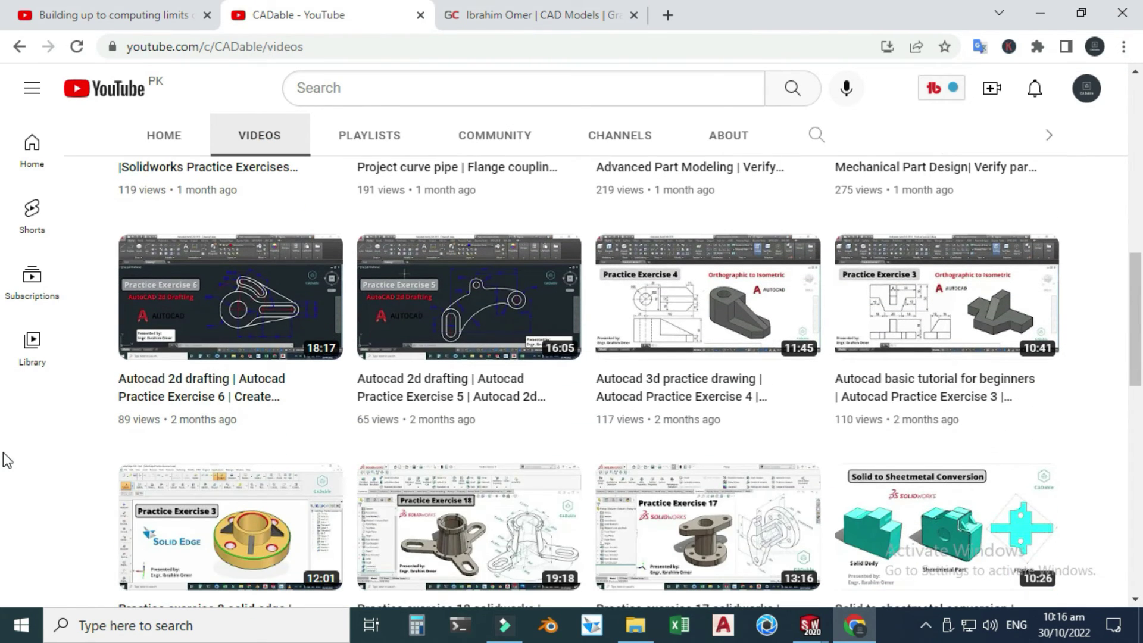
scroll(8, 460, down, 3)
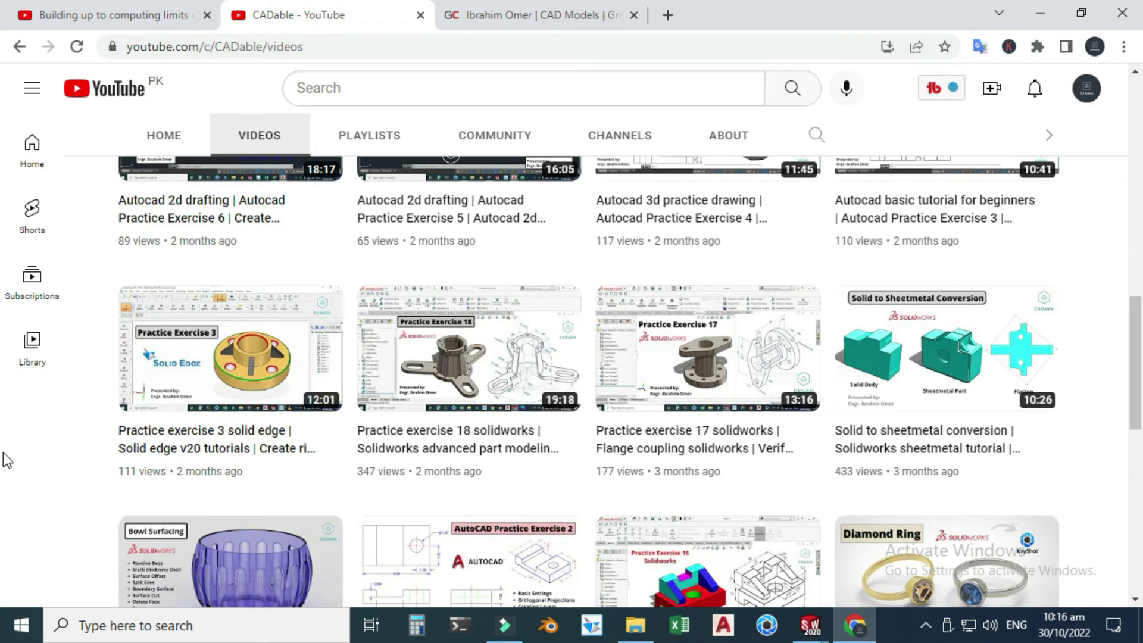
scroll(7, 460, down, 2)
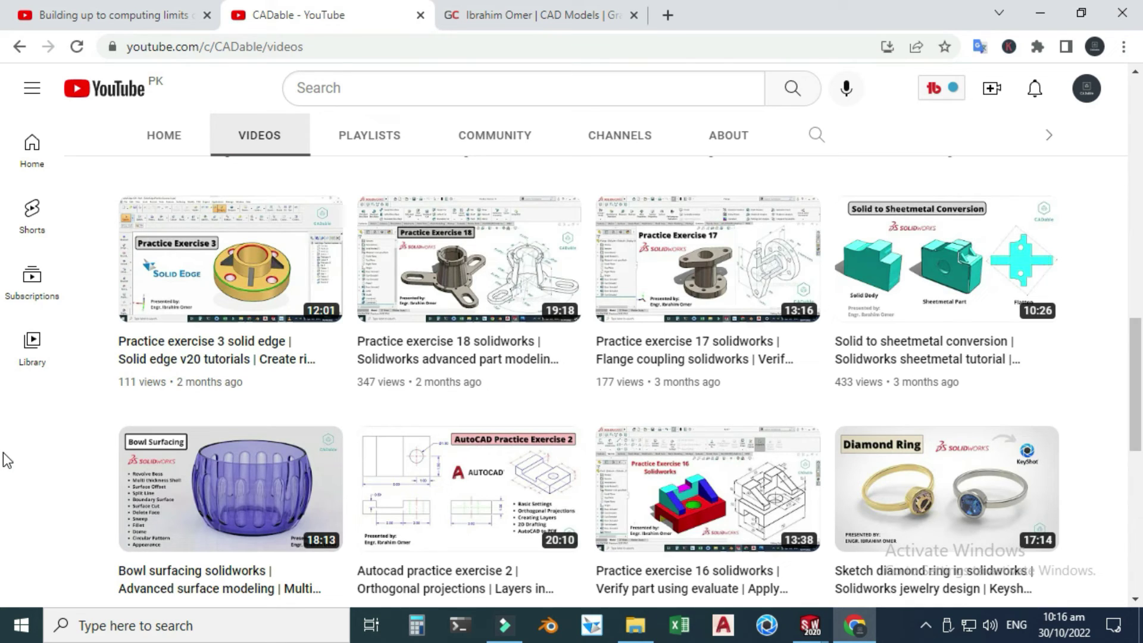
scroll(7, 460, down, 4)
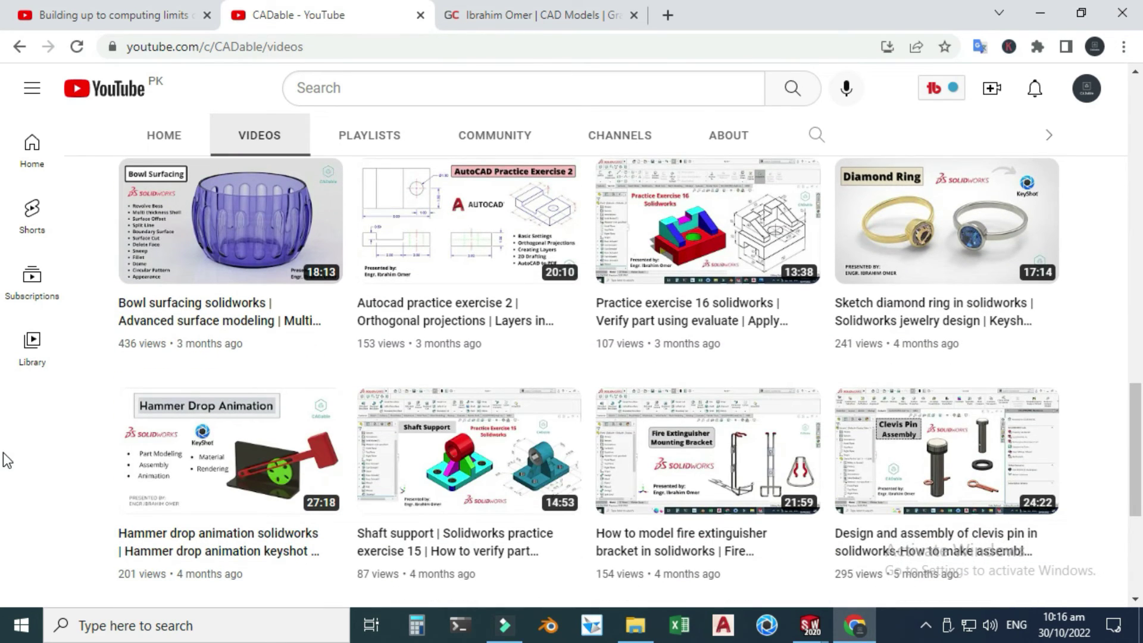
scroll(7, 460, down, 4)
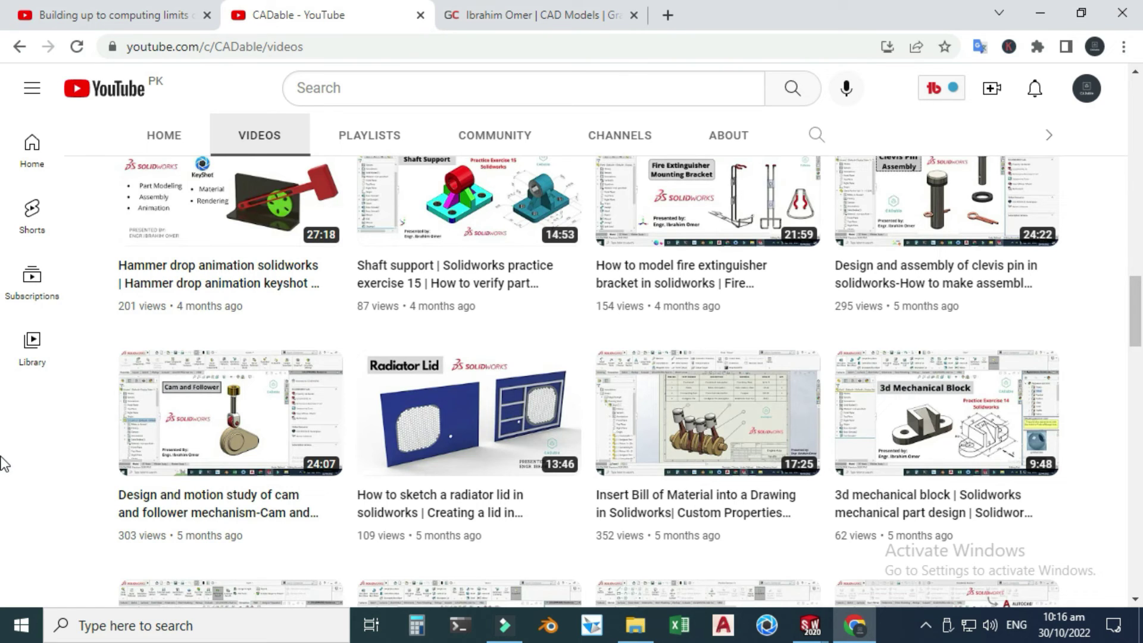
scroll(5, 463, down, 3)
scroll(5, 464, down, 17)
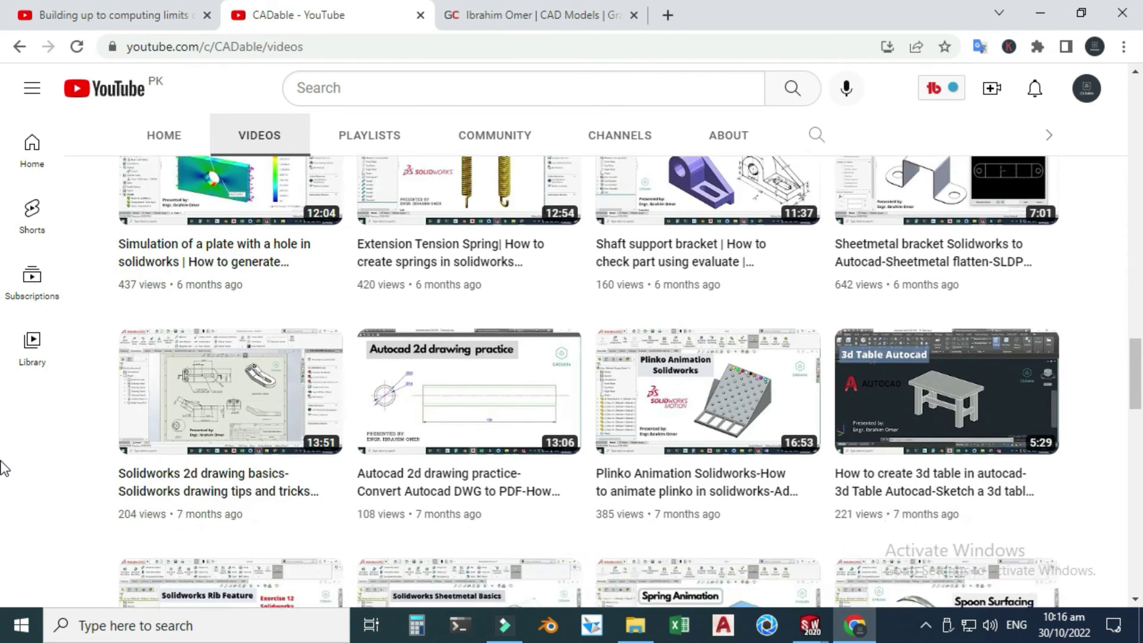
scroll(4, 468, down, 3)
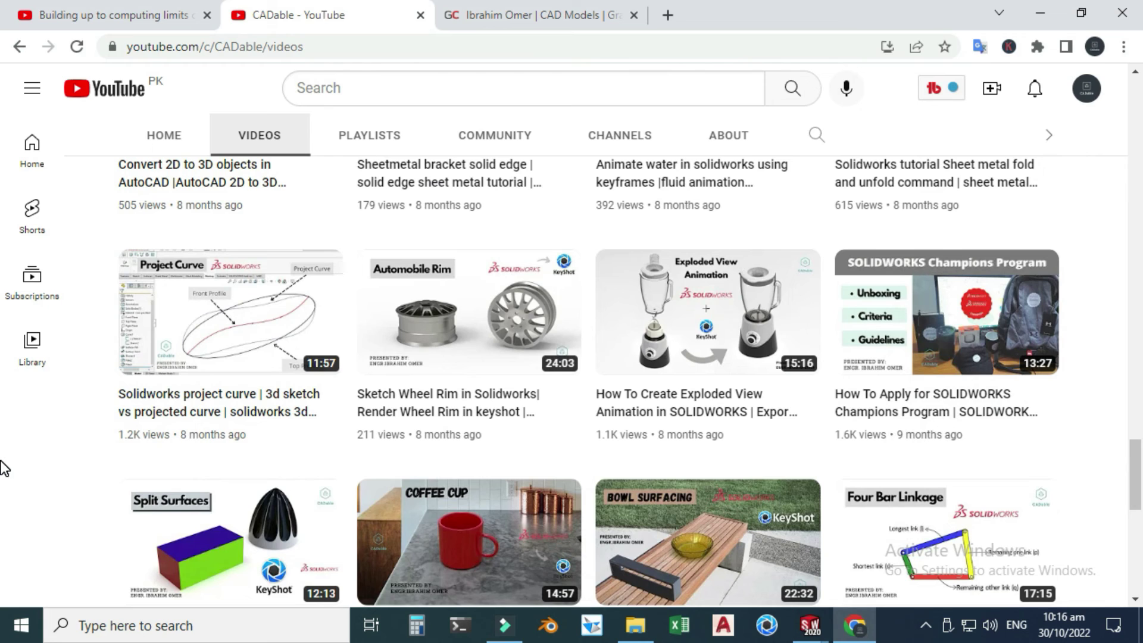
scroll(5, 468, down, 10)
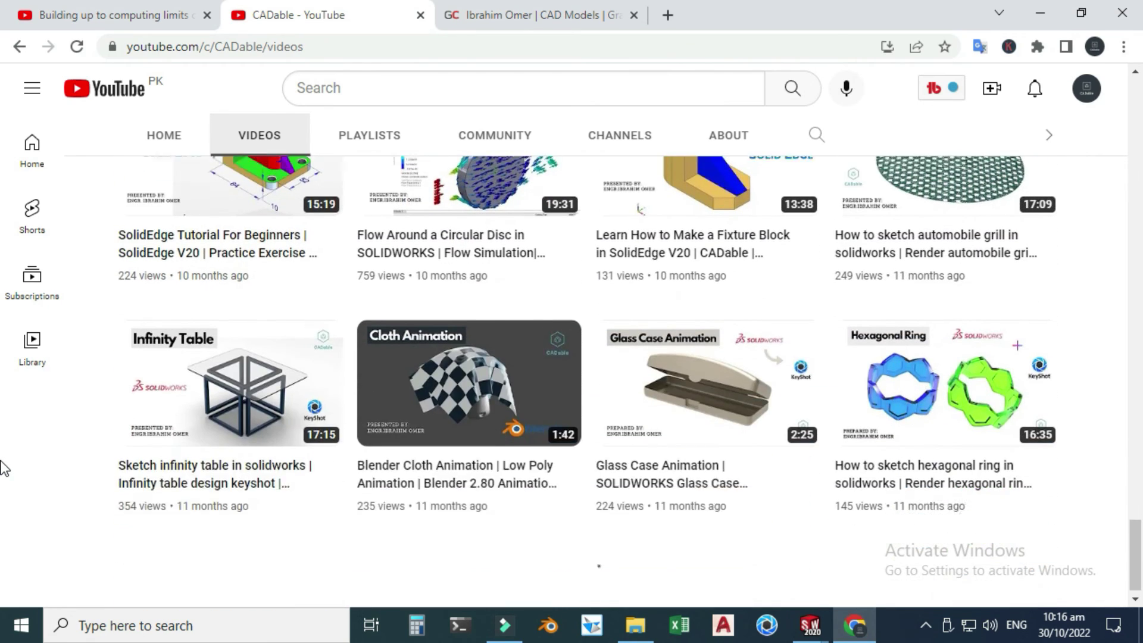
scroll(5, 468, down, 6)
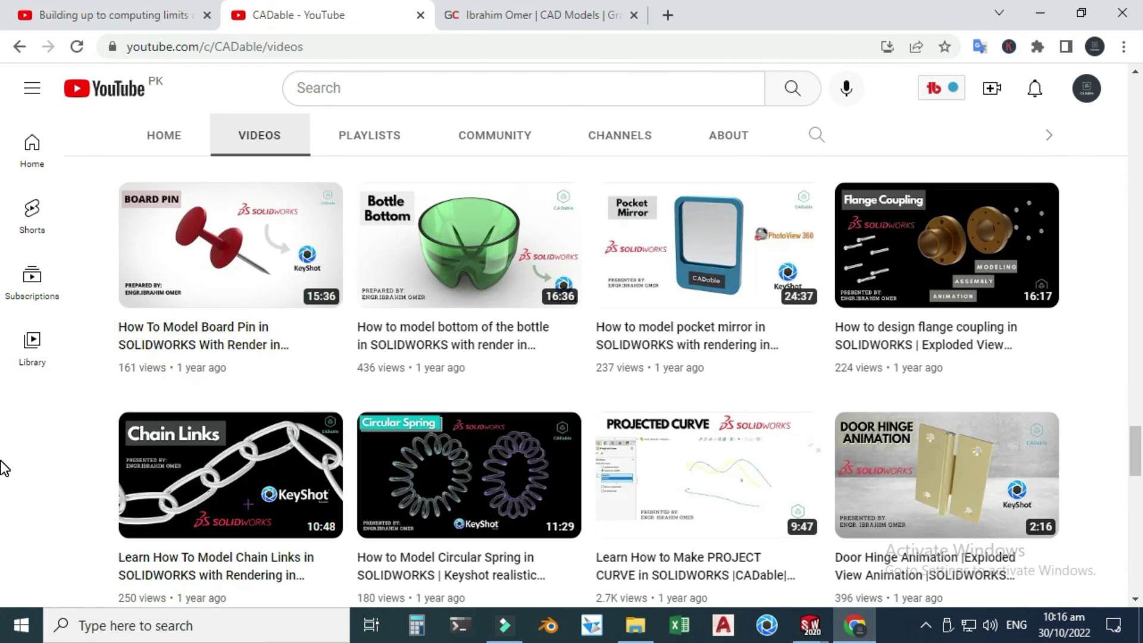